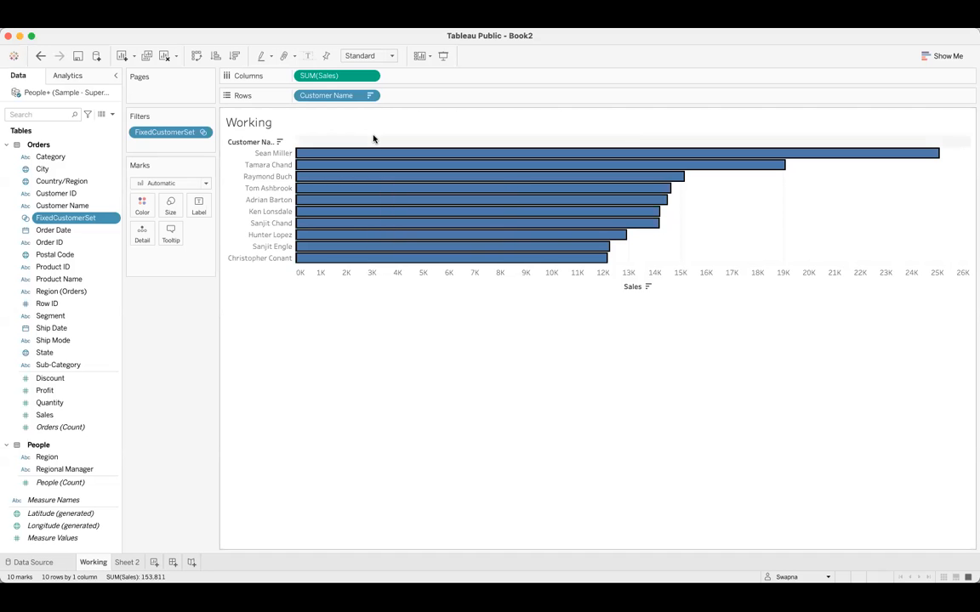
- On Sheet 2, start a new set from the Customer Name field and name it CustomerDynamicTopNSet
click(127, 563)
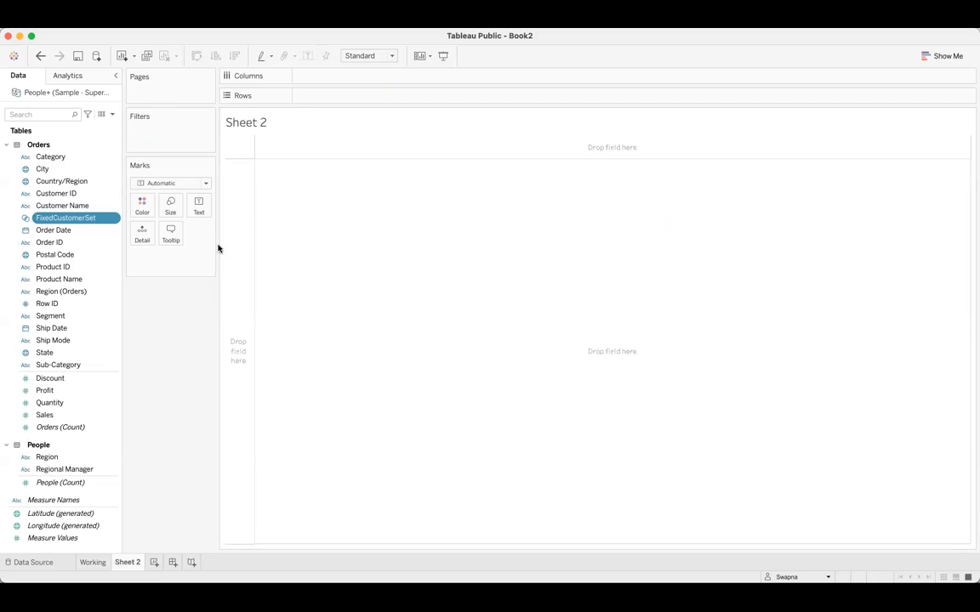
right_click(110, 208)
mouse_move(138, 282)
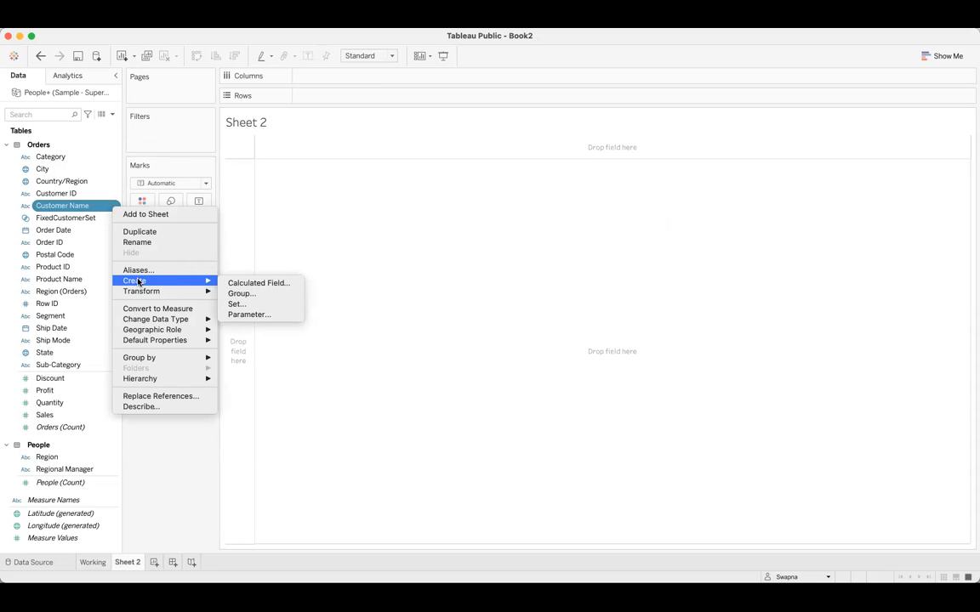
click(252, 305)
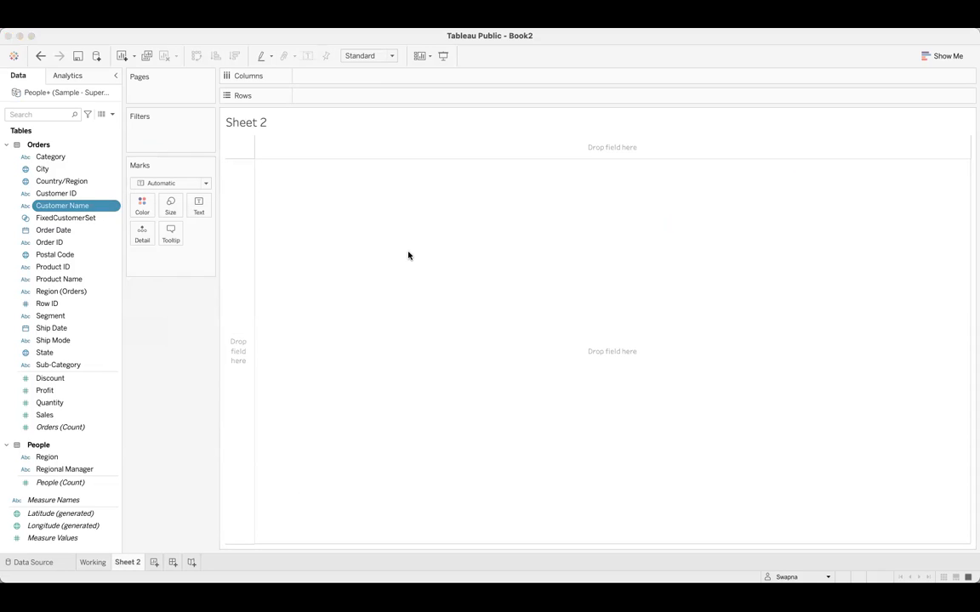
drag(478, 155, 434, 155)
key(BackSpace)
text(Dynamic)
text(TopN)
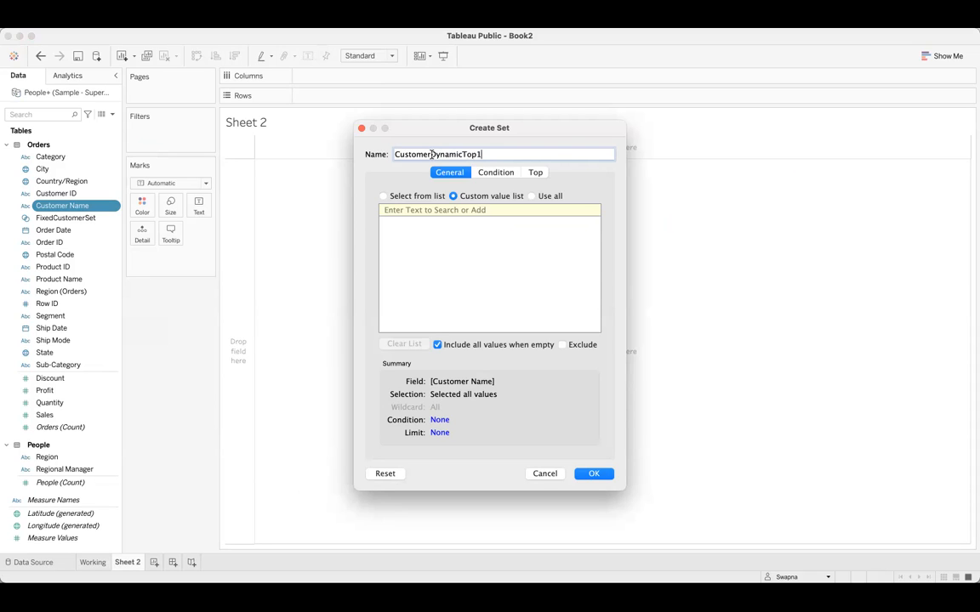
text(Set)
- Base the set's condition on a formula and enter the Customer Name field and the STARTSWITH function in it
click(501, 172)
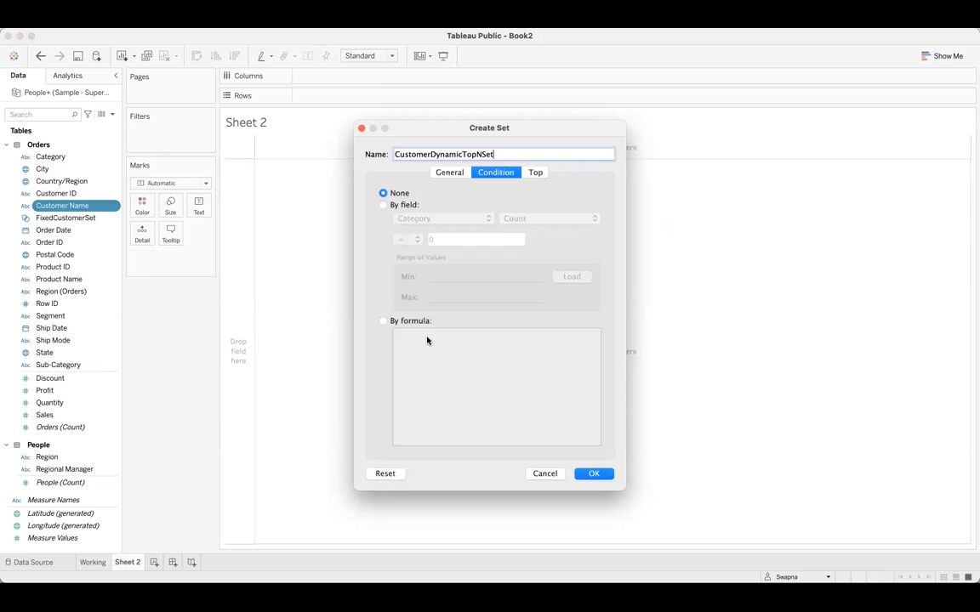
click(403, 206)
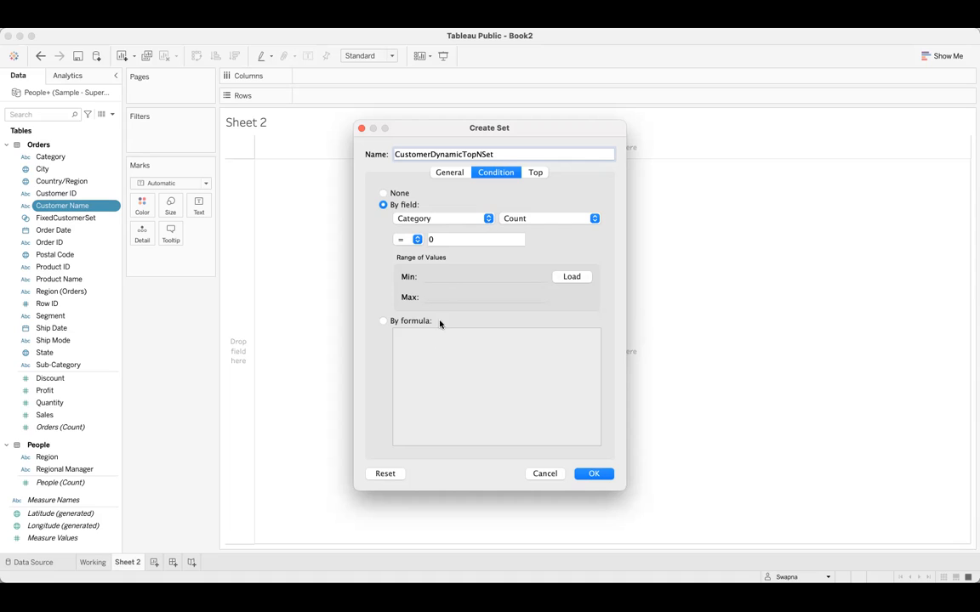
click(416, 321)
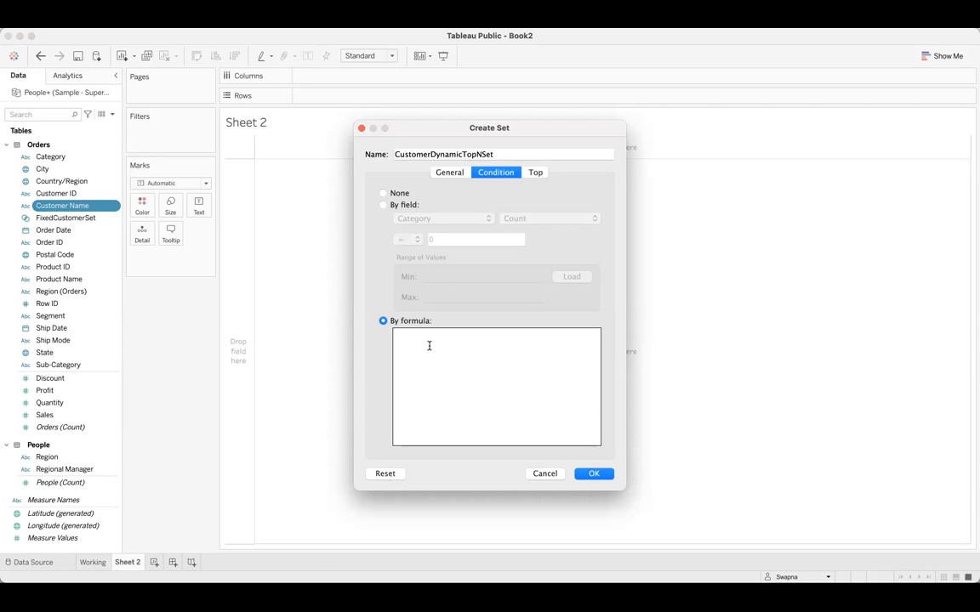
text(Cust)
key(Down)
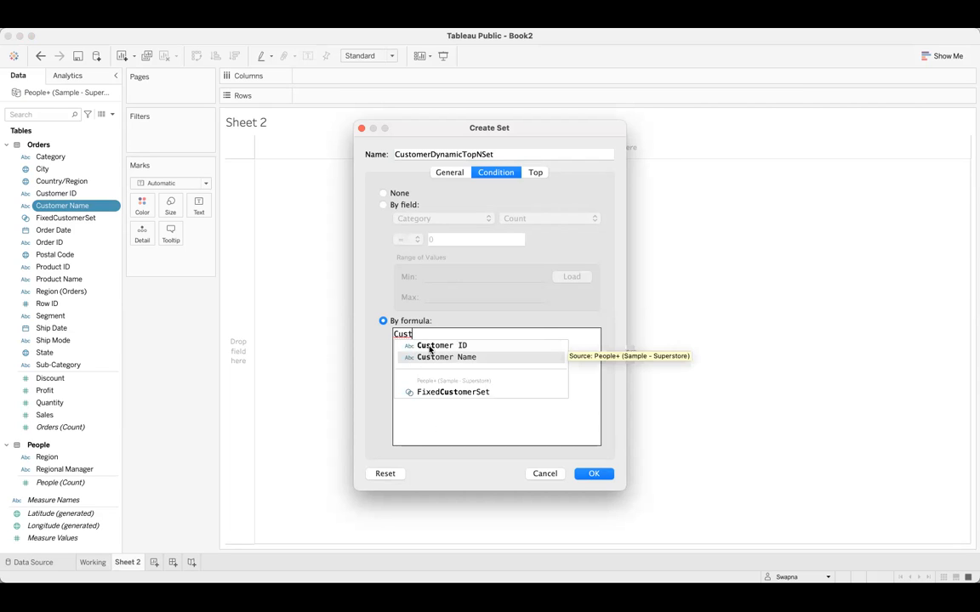
key(BackSpace)
key(Down)
key(Return)
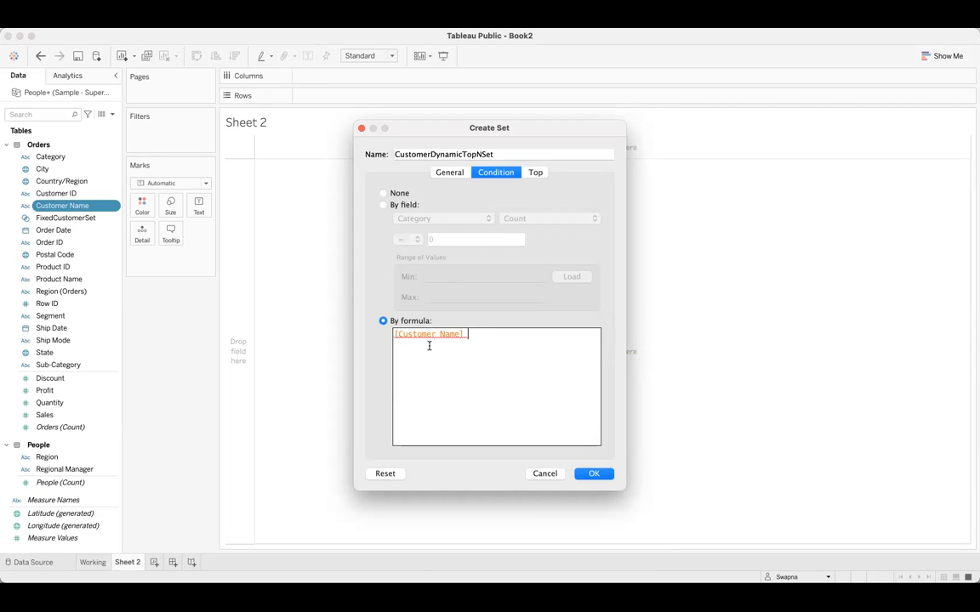
text(st)
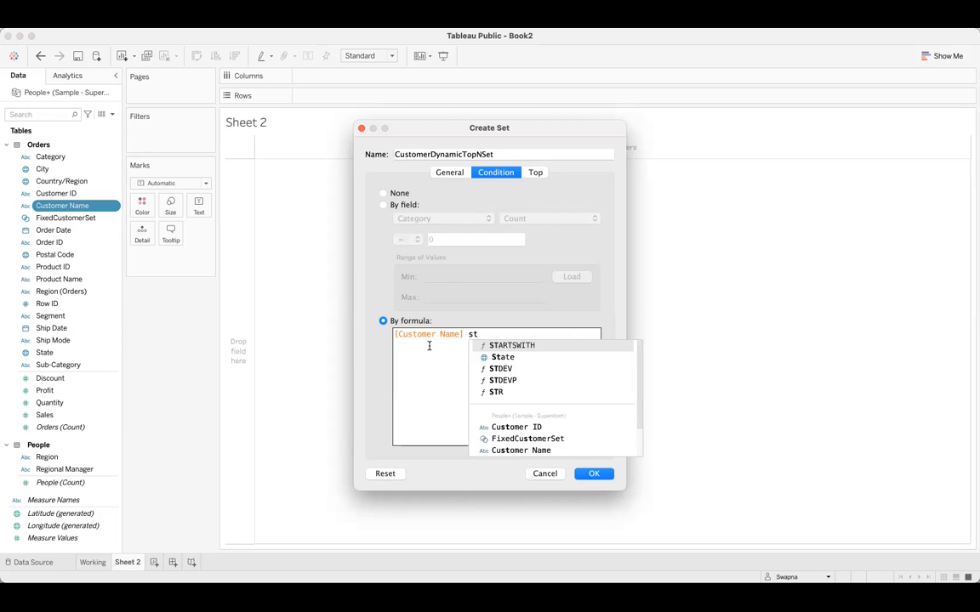
key(Return)
- Move [Customer Name] inside the STARTSWITH parentheses, add 'A' after it, and try to create the set
drag(467, 334, 358, 339)
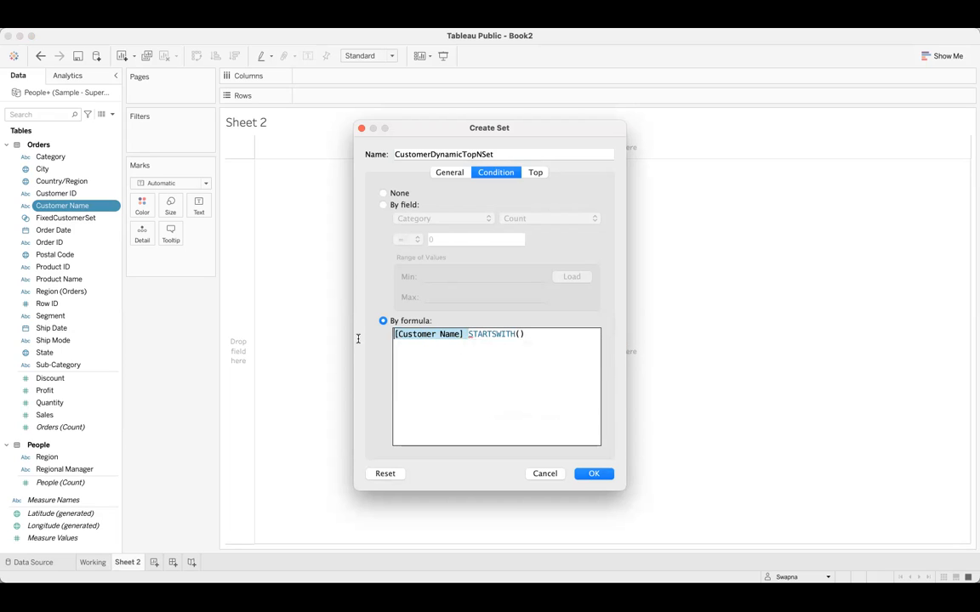
key(ctrl+x)
click(445, 334)
key(ctrl+v)
text('A)
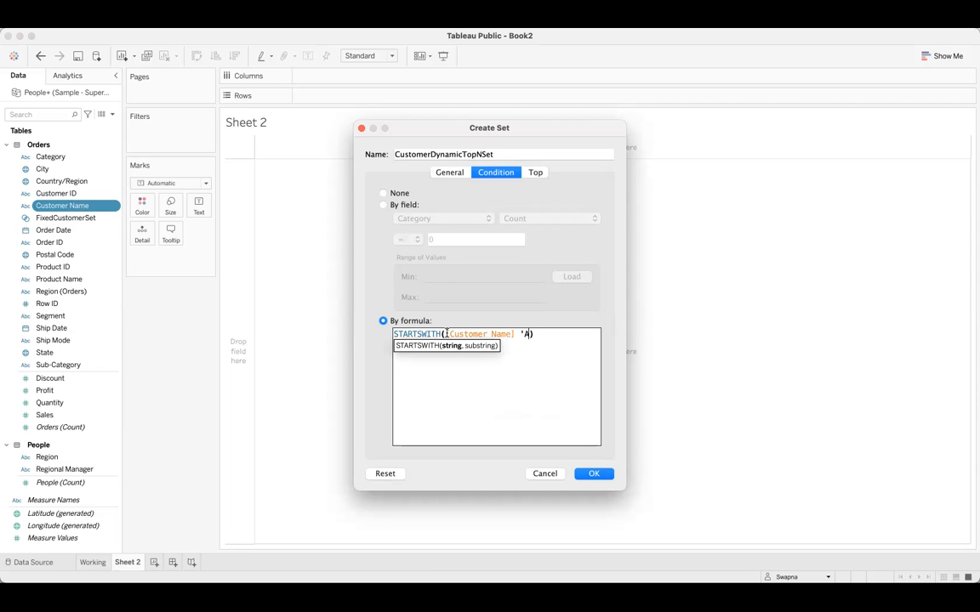
text(')
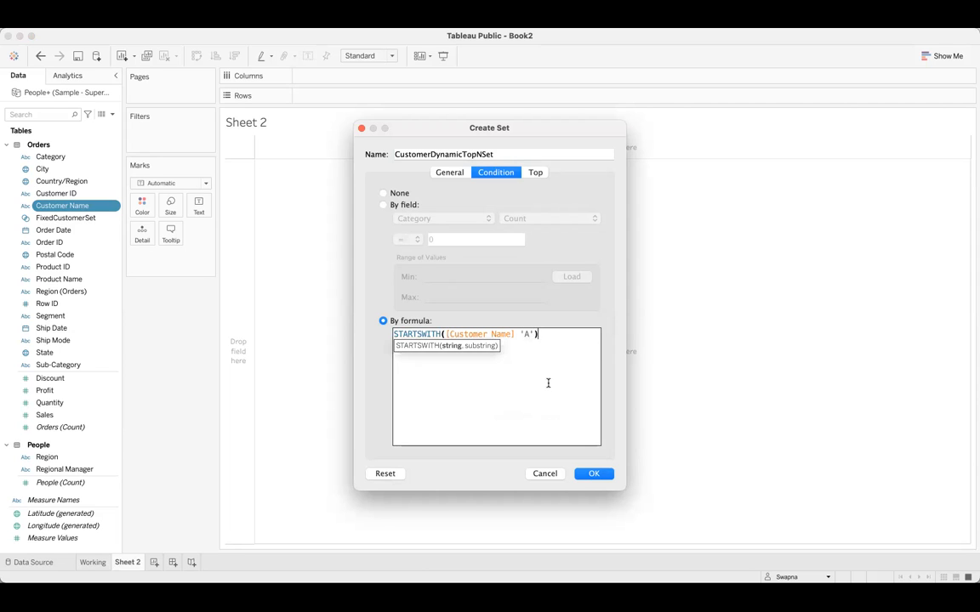
click(599, 478)
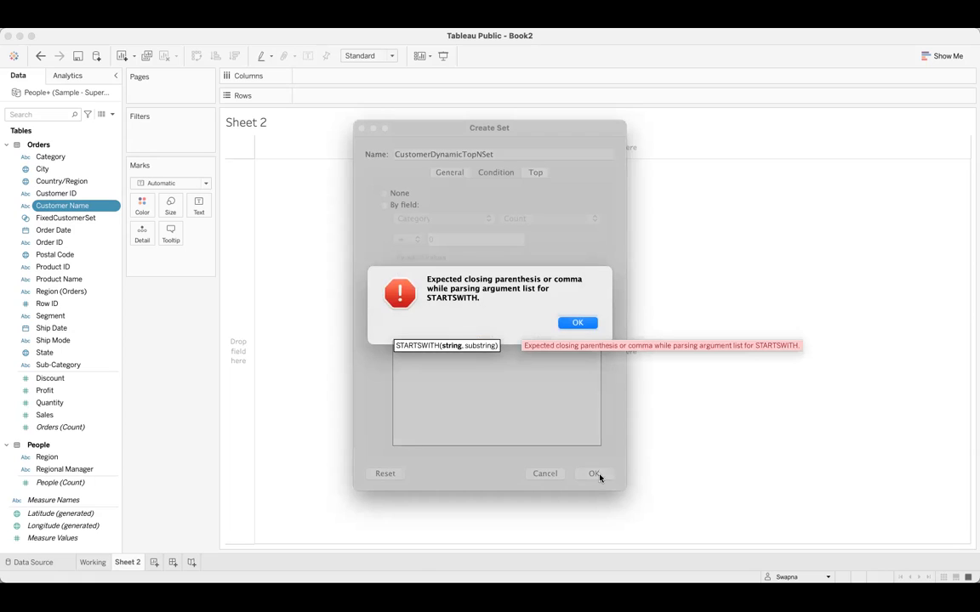
click(577, 324)
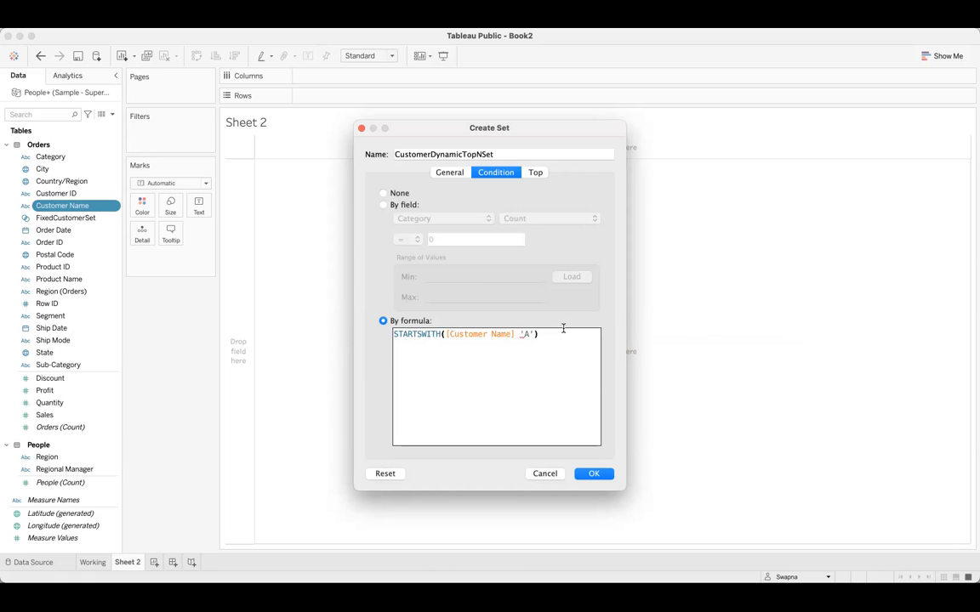
- Insert a comma between [Customer Name] and 'A' in the STARTSWITH formula and create the set
click(516, 334)
text(,)
click(593, 474)
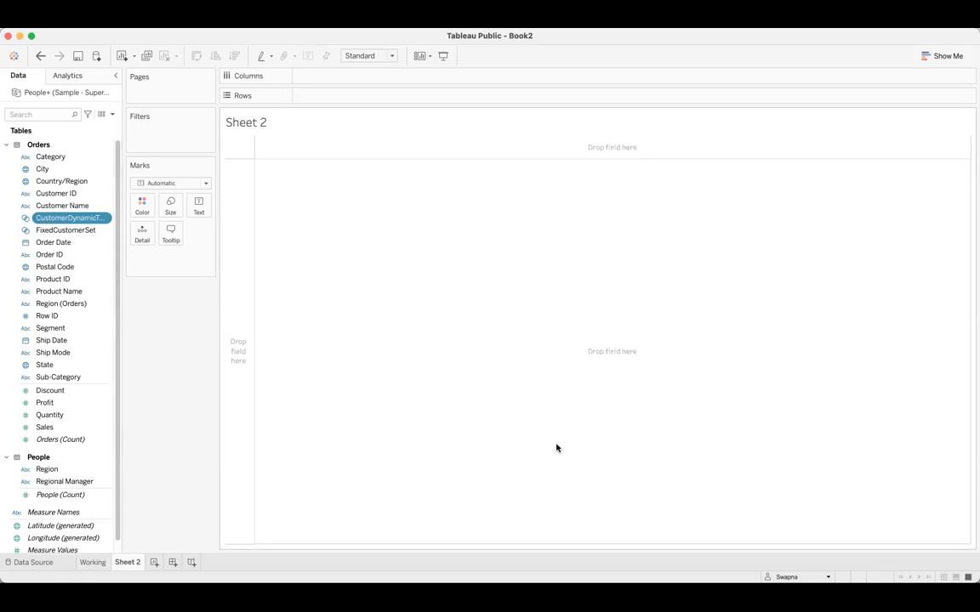
- List the members of CustomerDynamicTopNSet on Rows to check them, and clear the sheet
drag(80, 220, 346, 99)
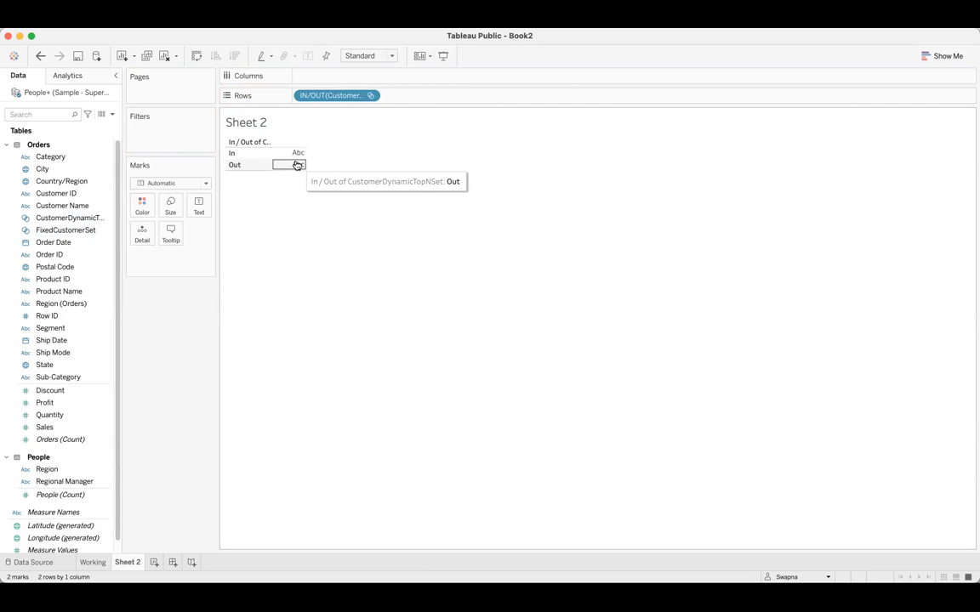
click(370, 96)
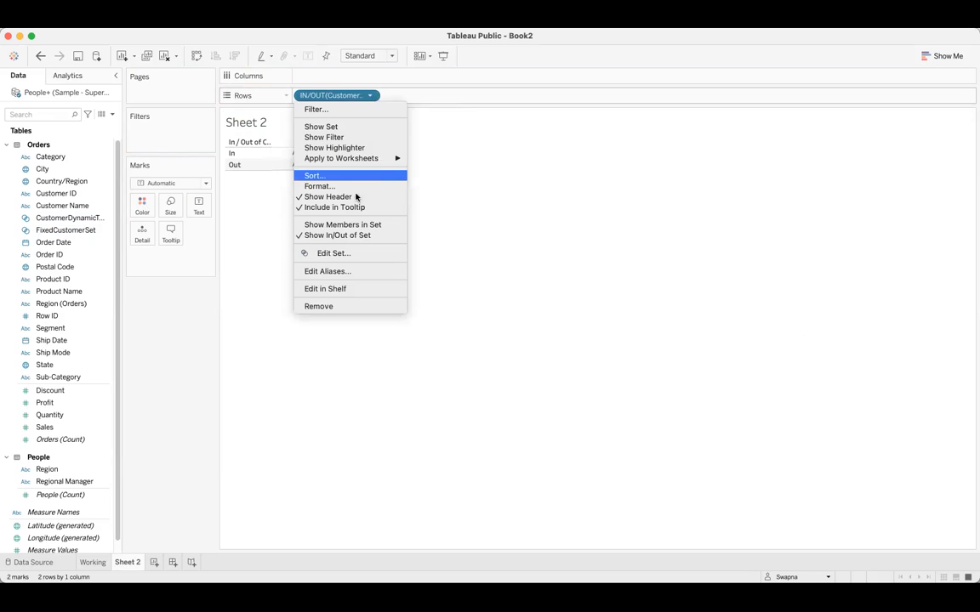
click(357, 226)
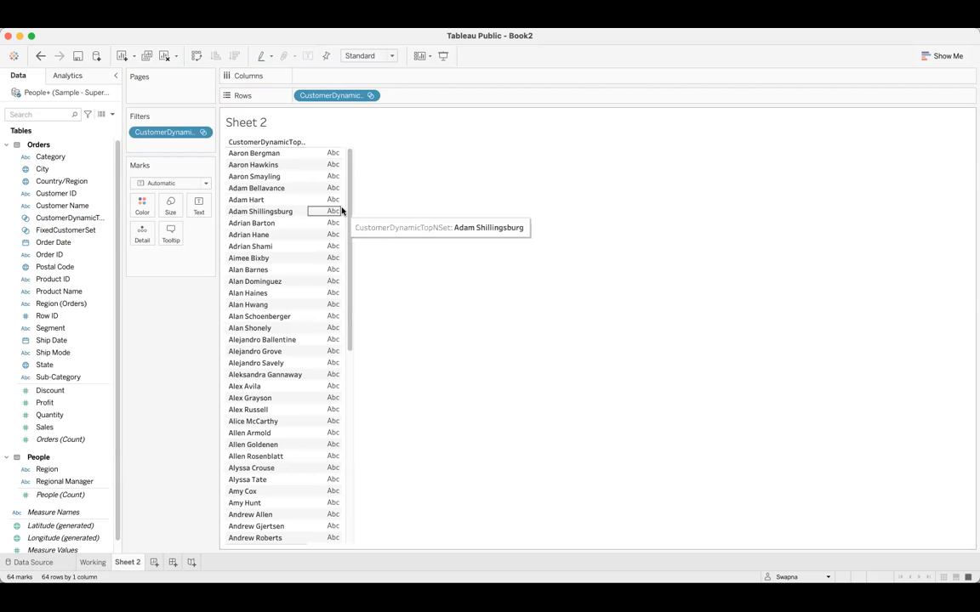
scroll(355, 256, down, 10)
scroll(363, 442, down, 3)
scroll(375, 306, up, 15)
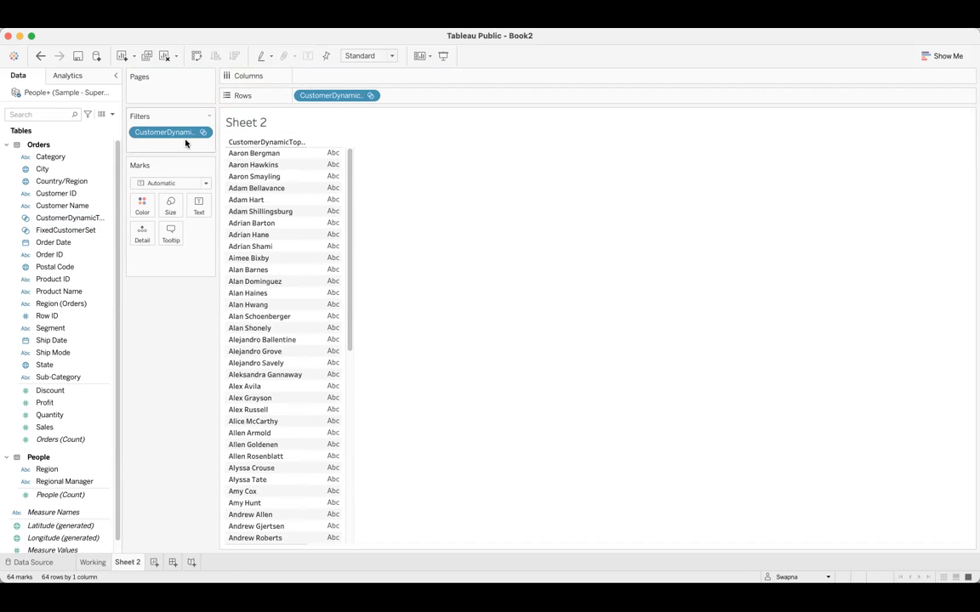
click(165, 56)
click(99, 219)
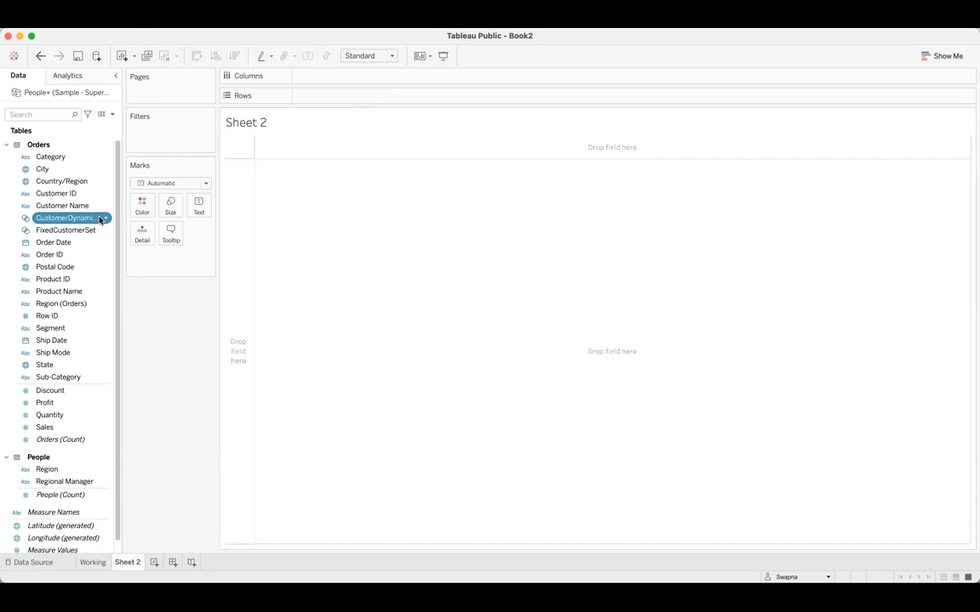
right_click(100, 219)
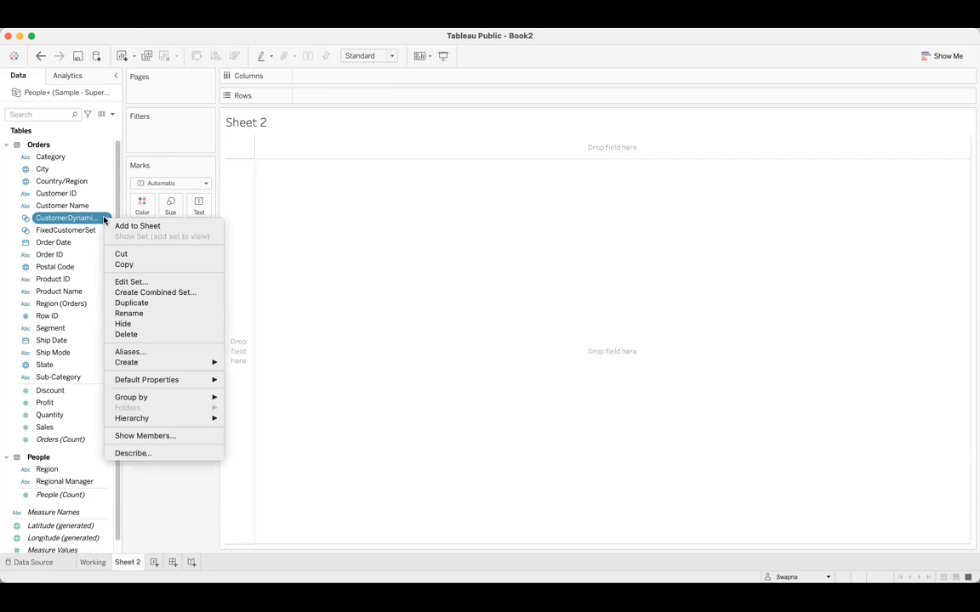
click(143, 283)
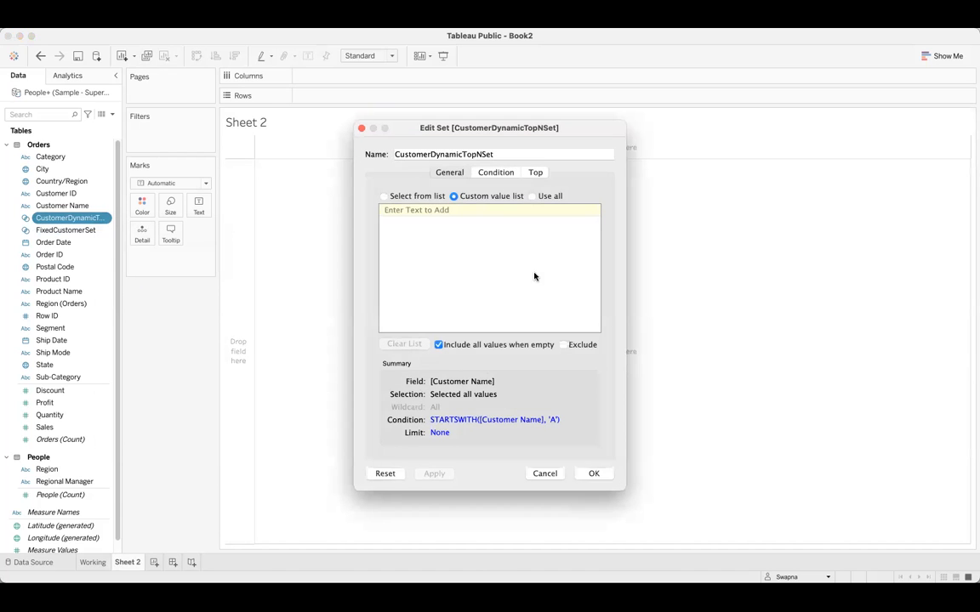
click(498, 173)
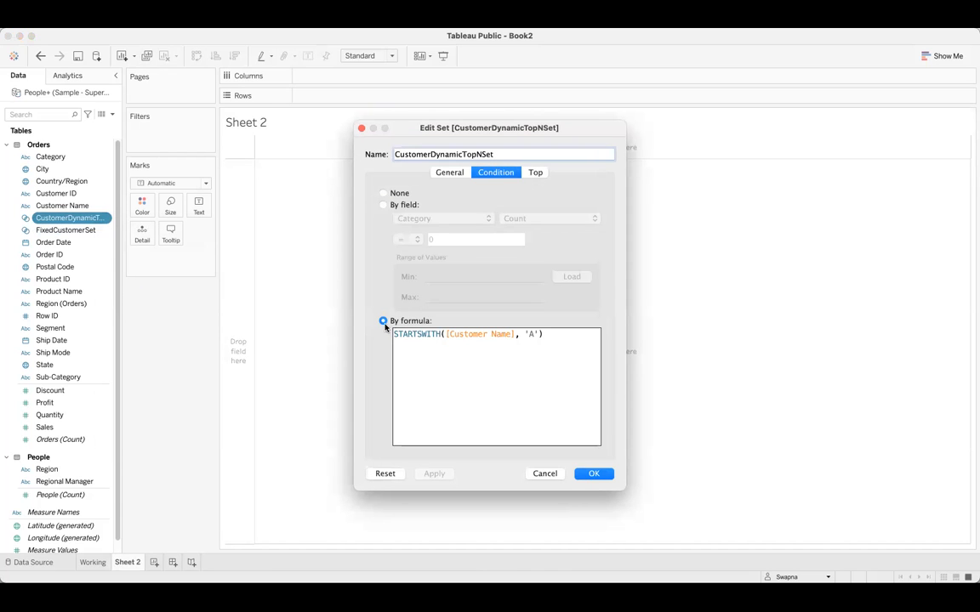
click(398, 195)
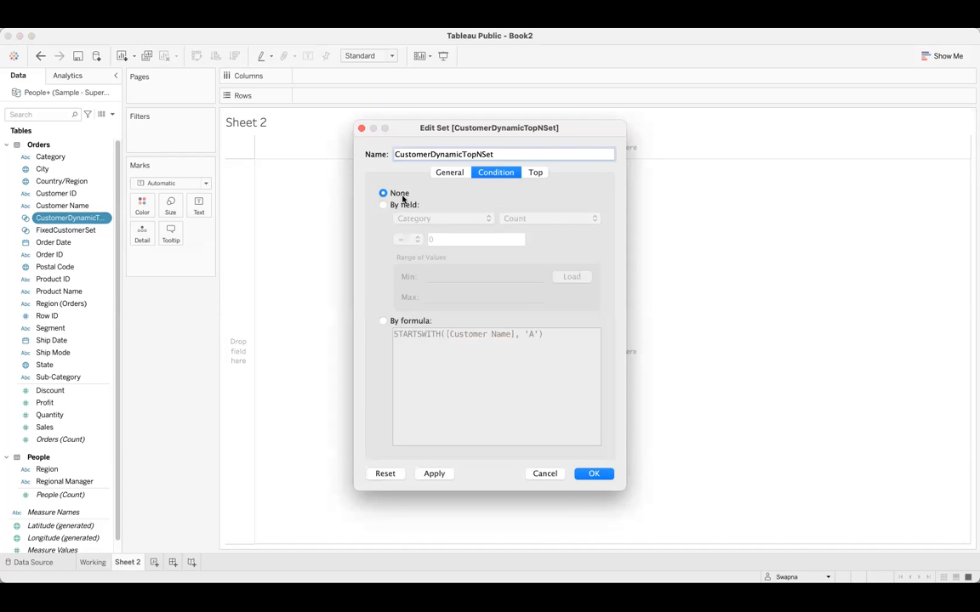
click(532, 172)
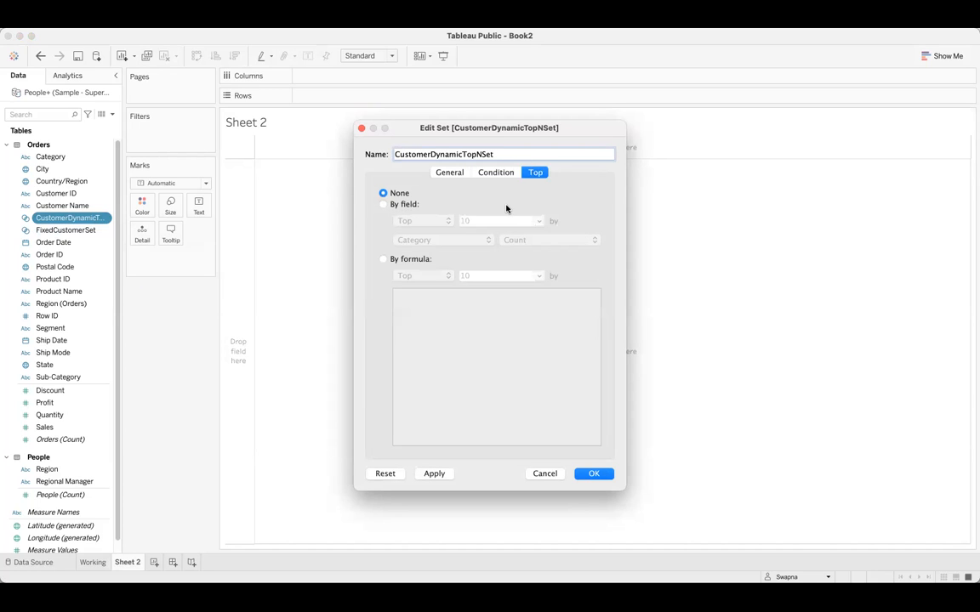
click(404, 204)
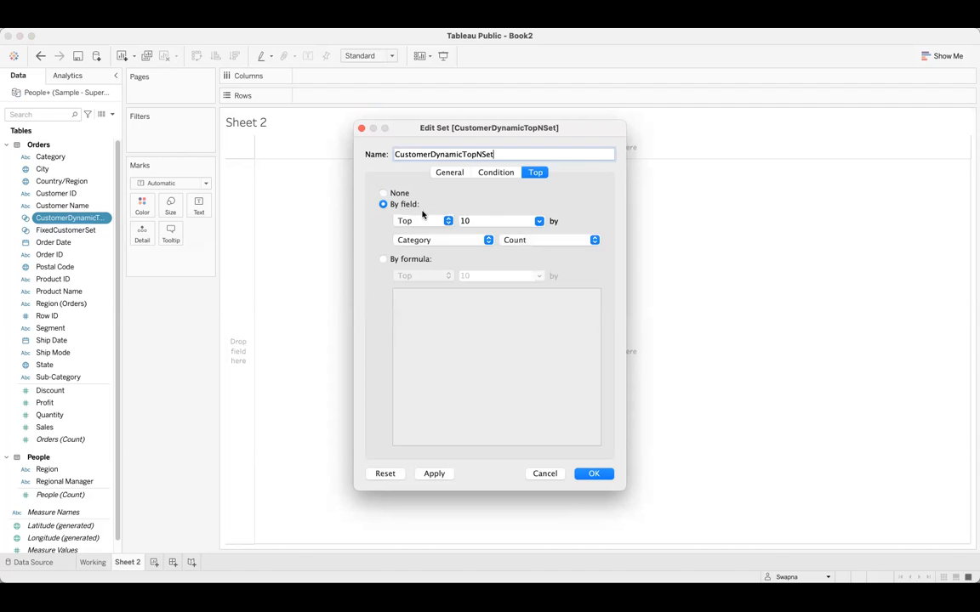
click(448, 222)
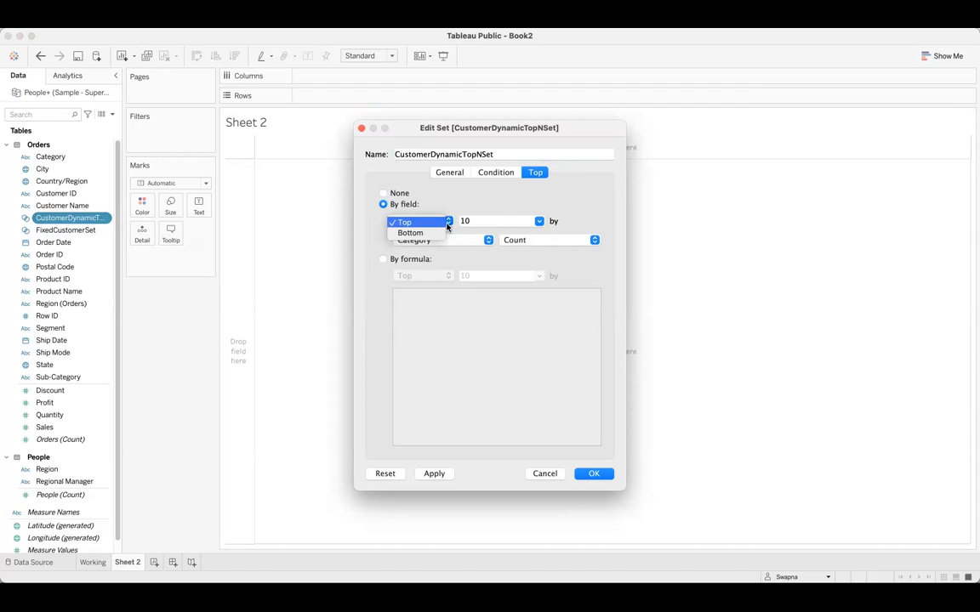
click(448, 224)
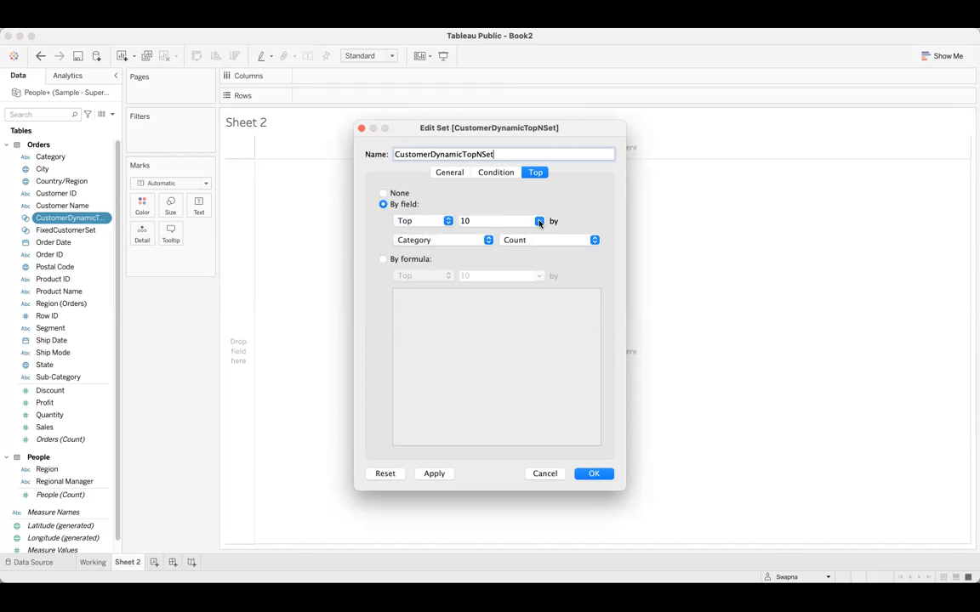
click(558, 473)
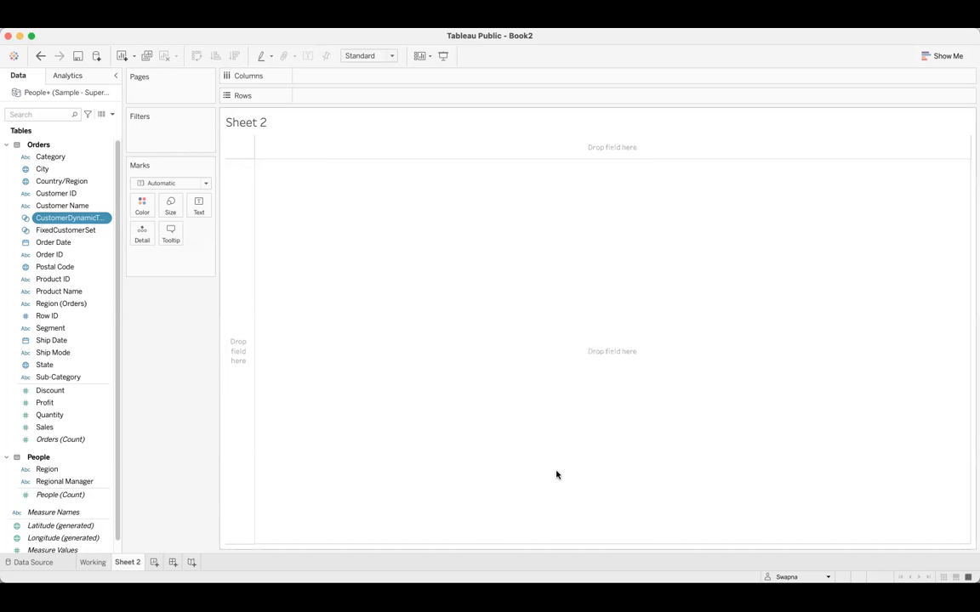
scroll(119, 429, down, 1)
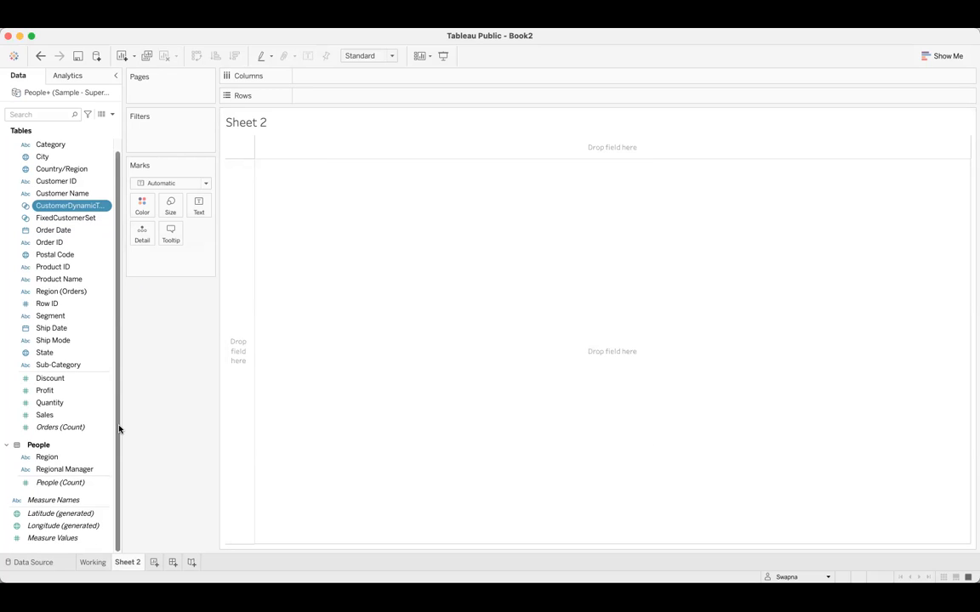
click(113, 115)
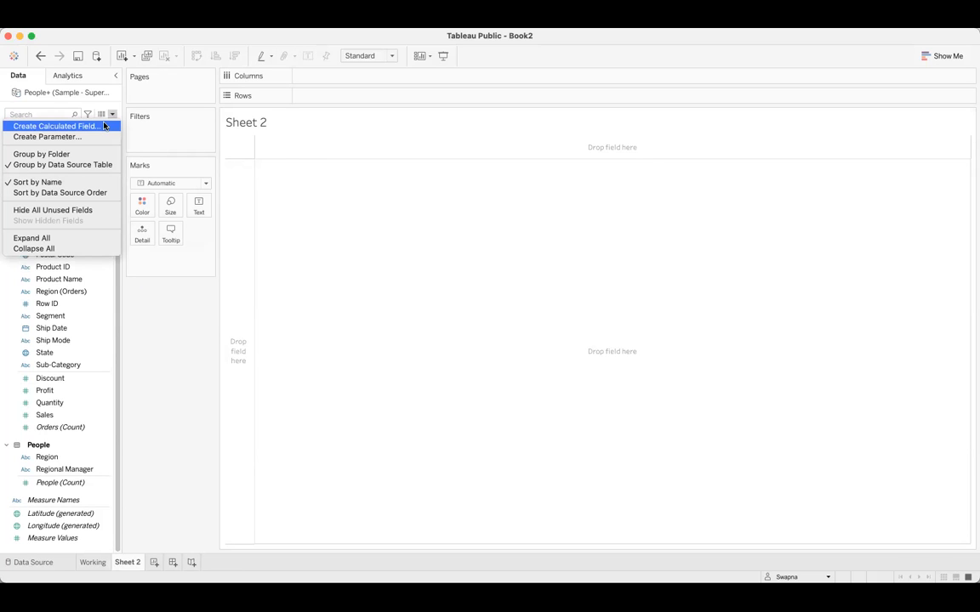
click(105, 126)
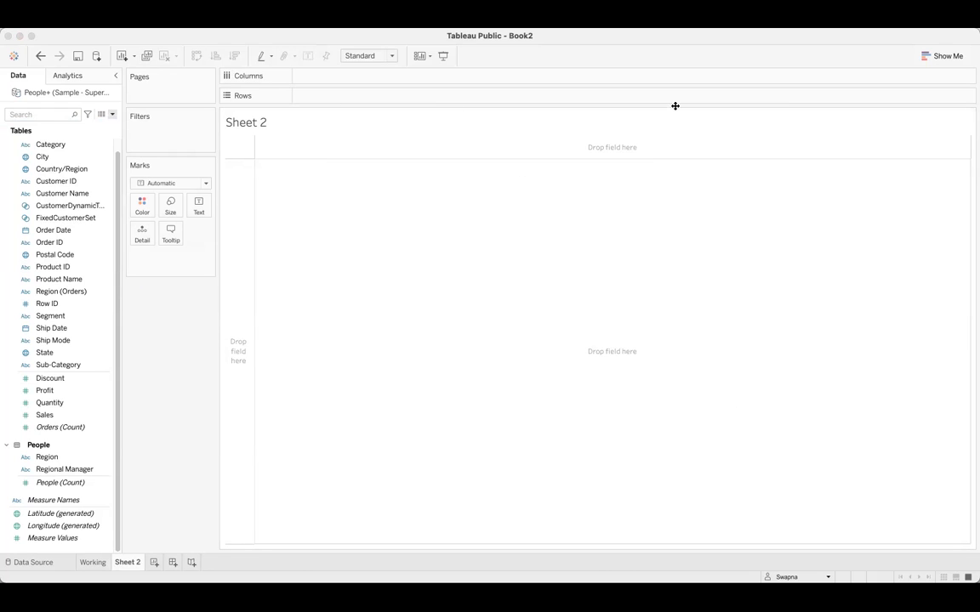
click(731, 100)
- Start a new parameter named Top with the Integer data type and a range of allowable values
click(111, 115)
click(94, 137)
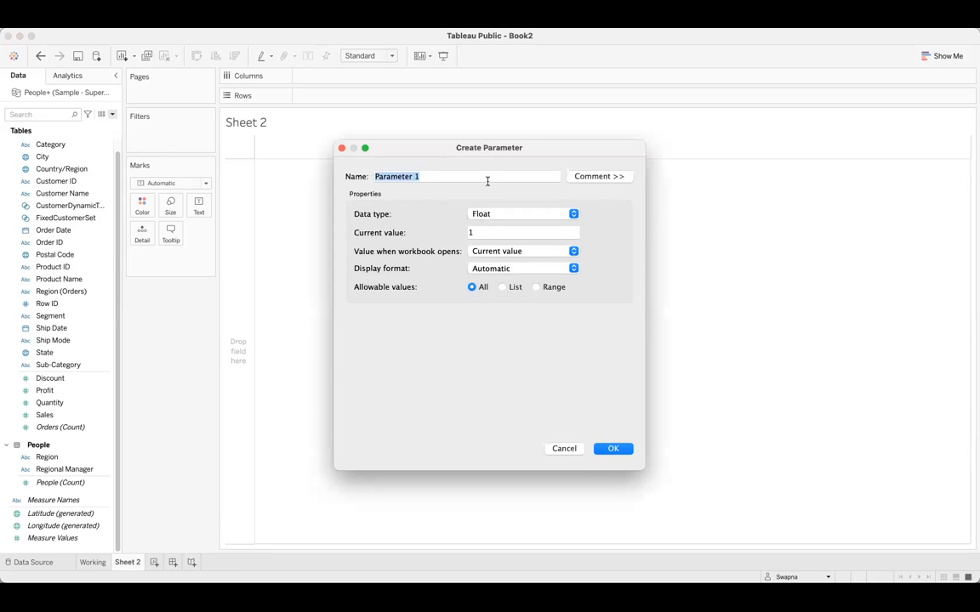
text(Top)
click(527, 213)
click(521, 226)
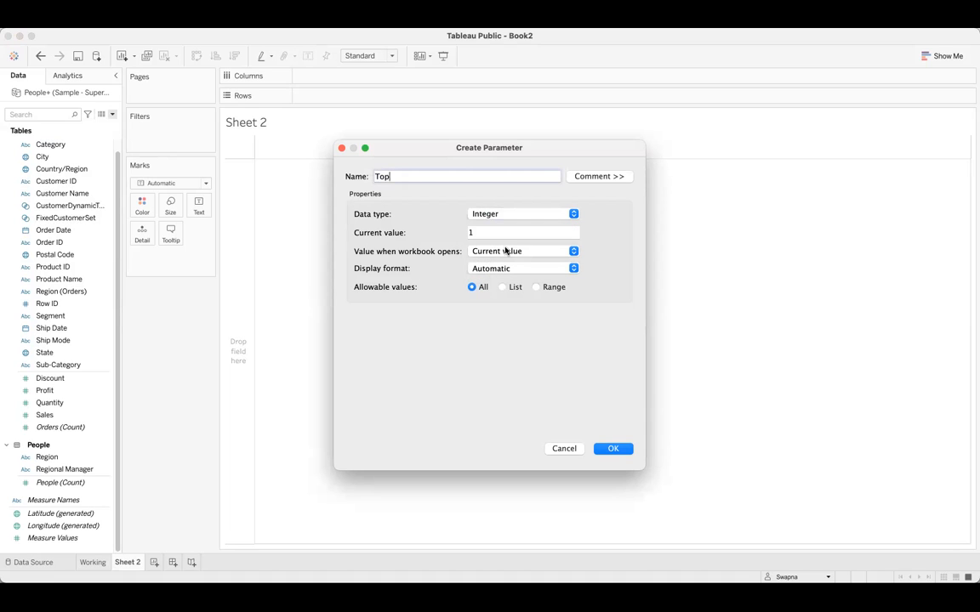
click(536, 288)
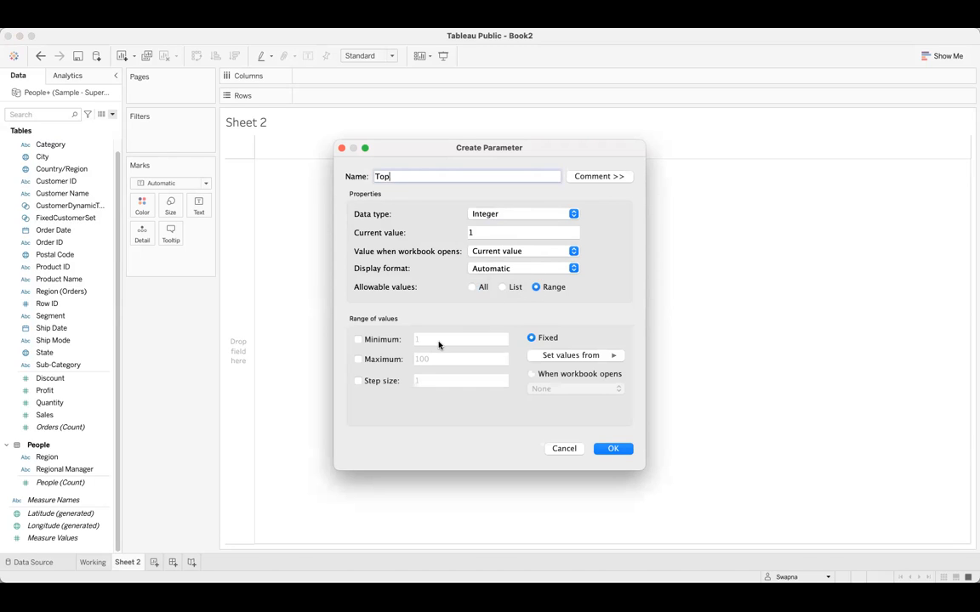
- Limit the parameter's range to minimum 1 and maximum 20, enable a step size of 1, and create the parameter
click(383, 340)
click(382, 359)
text(20)
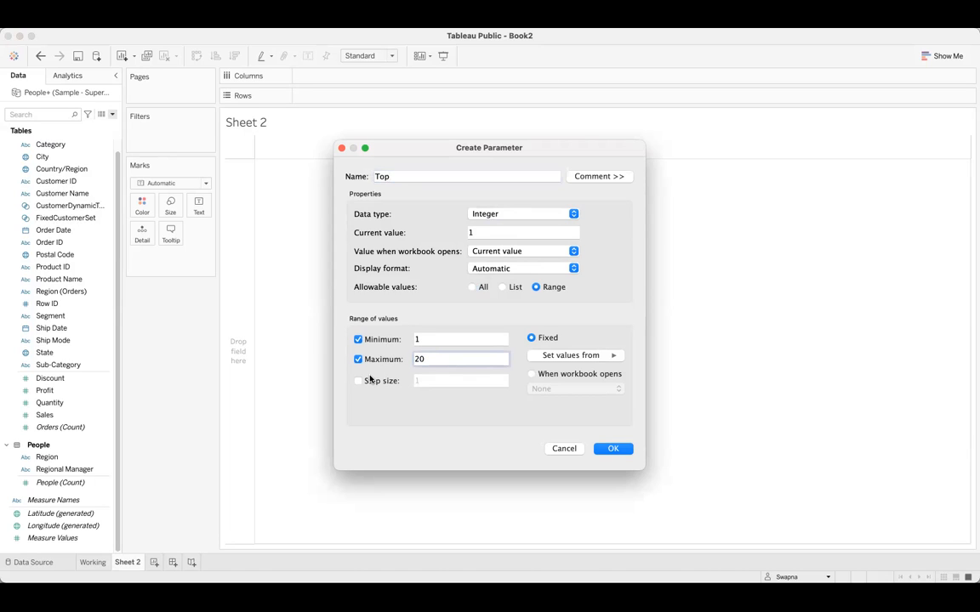
click(369, 381)
click(614, 449)
- Edit CustomerDynamicTopNSet to limit it by field to the top customers by Sum of Sales, with the Top parameter as the count
right_click(105, 207)
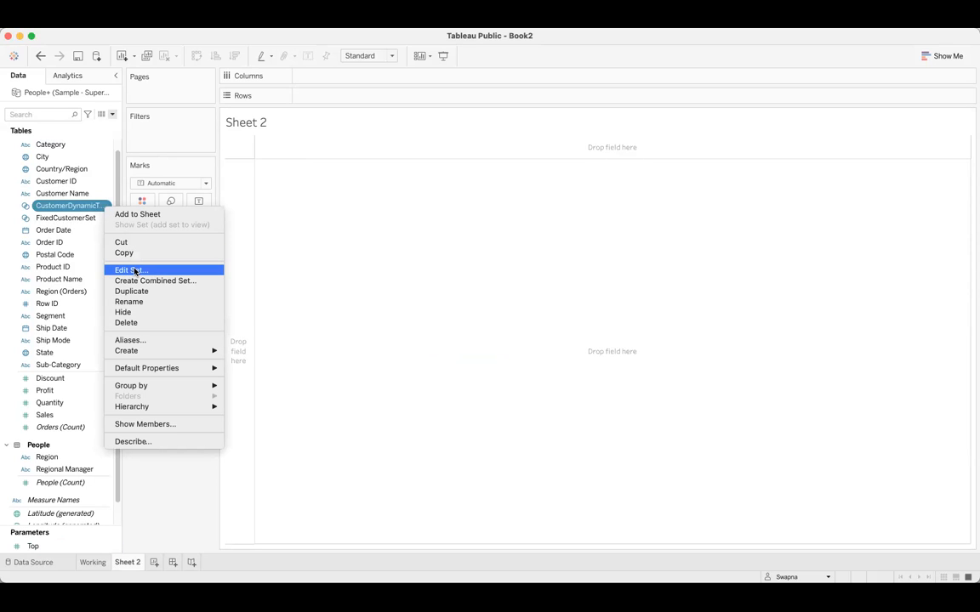
click(132, 270)
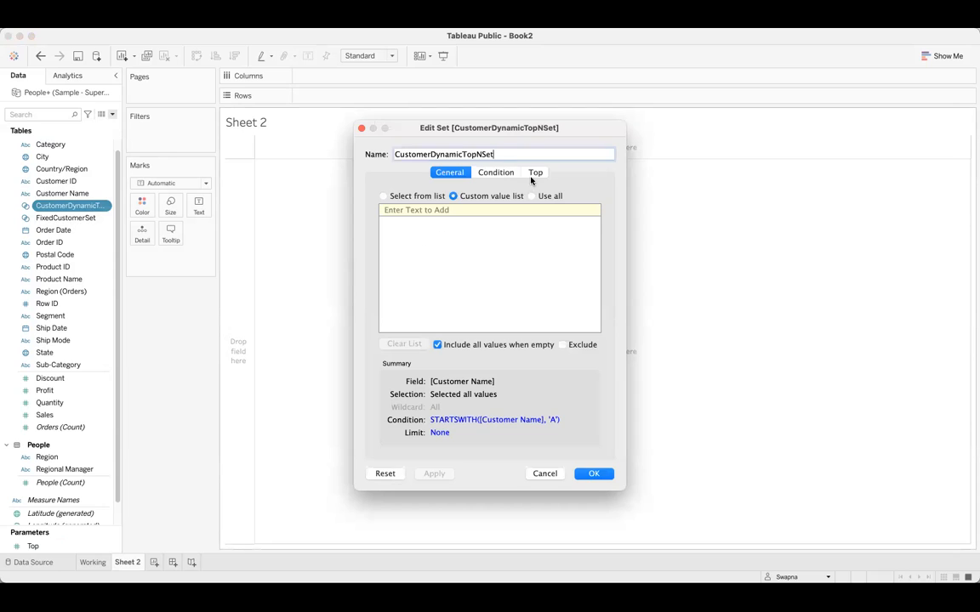
click(533, 173)
click(396, 204)
click(443, 223)
click(412, 221)
click(503, 220)
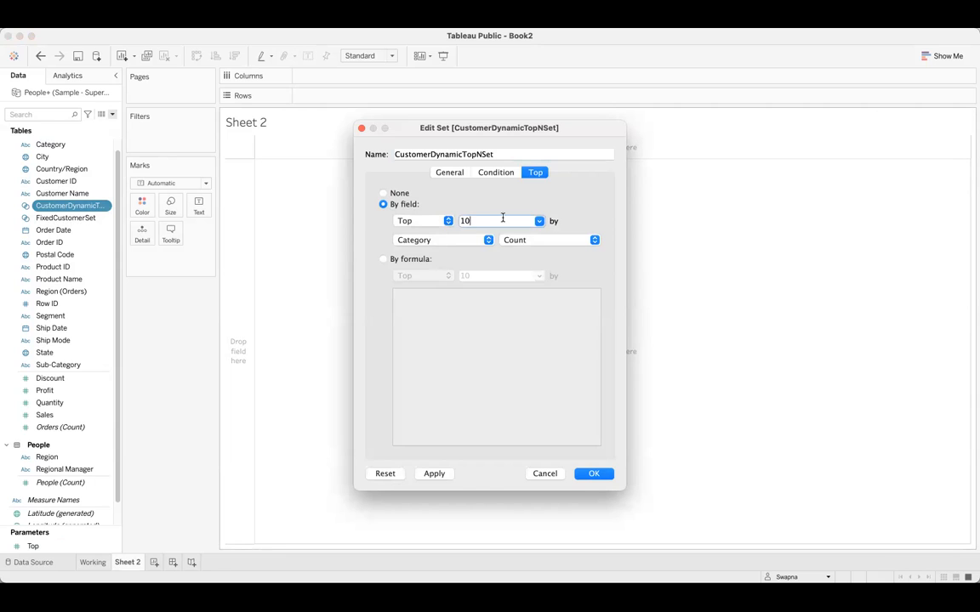
click(539, 222)
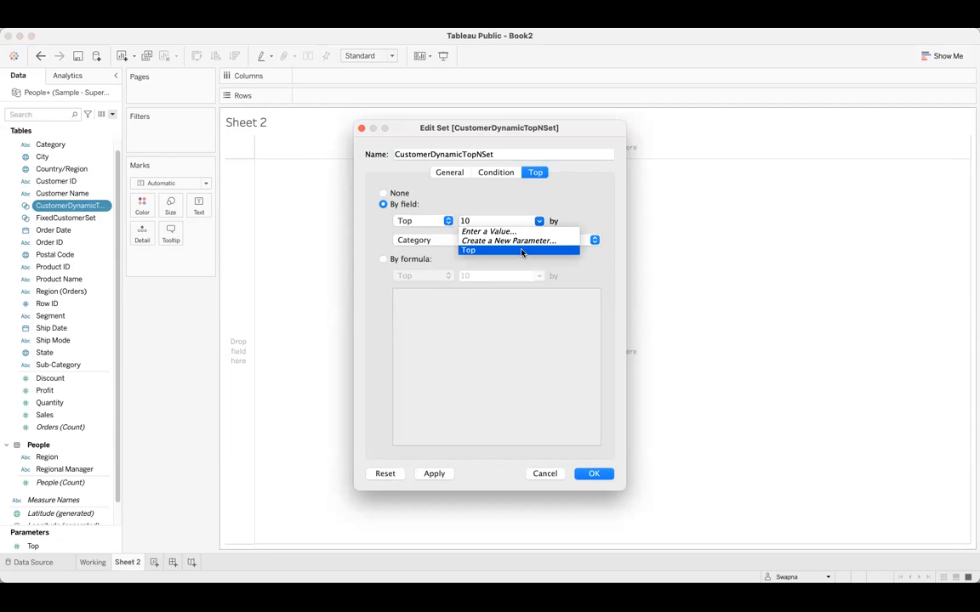
click(521, 250)
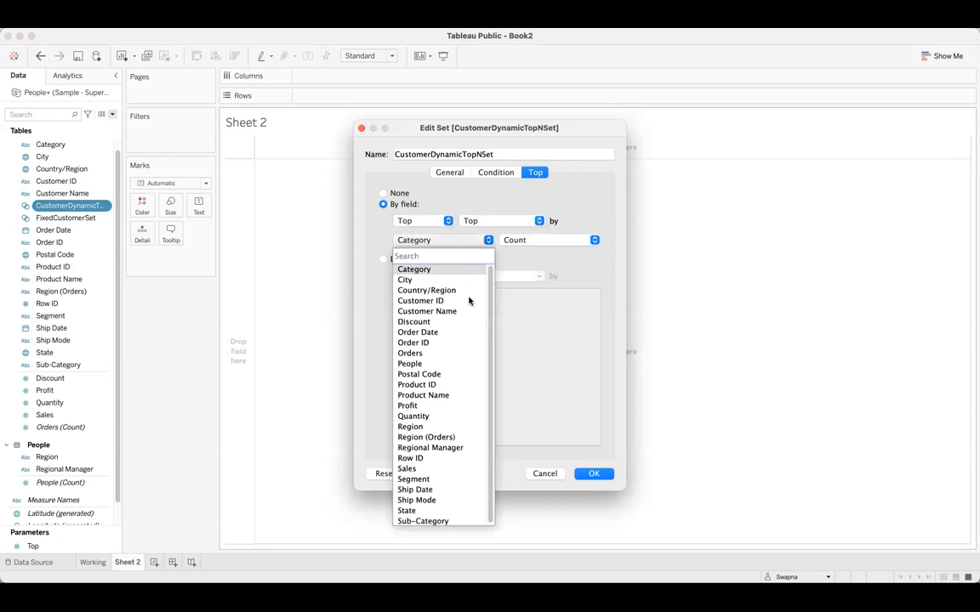
click(426, 470)
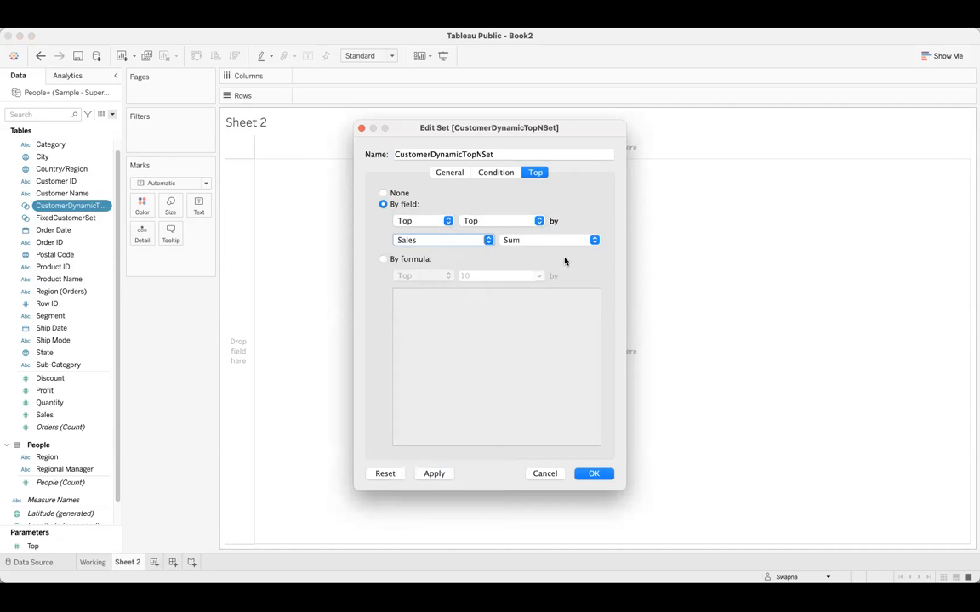
click(589, 477)
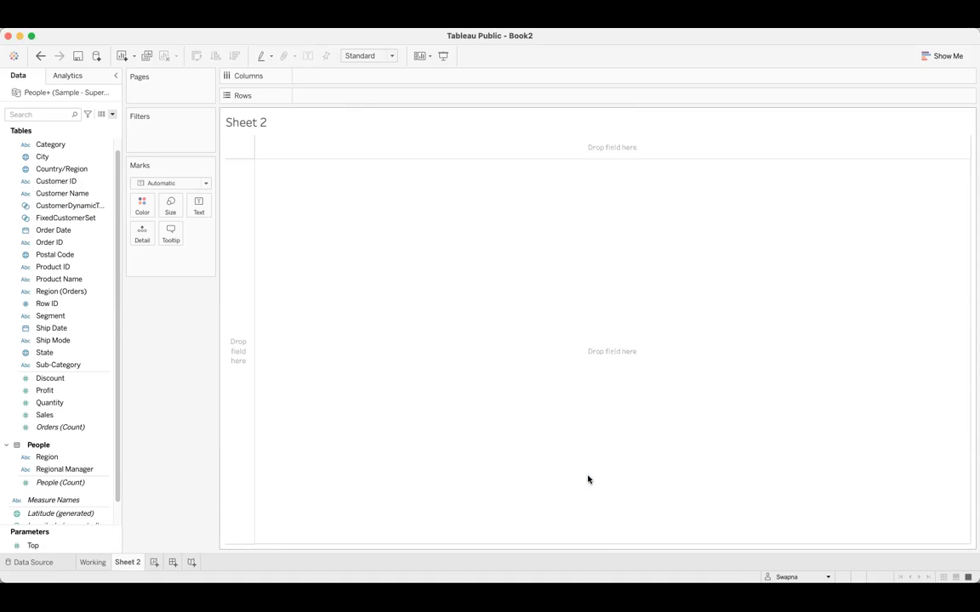
- Place CustomerDynamicTopNSet on Rows and show the members in the set
drag(79, 206, 348, 96)
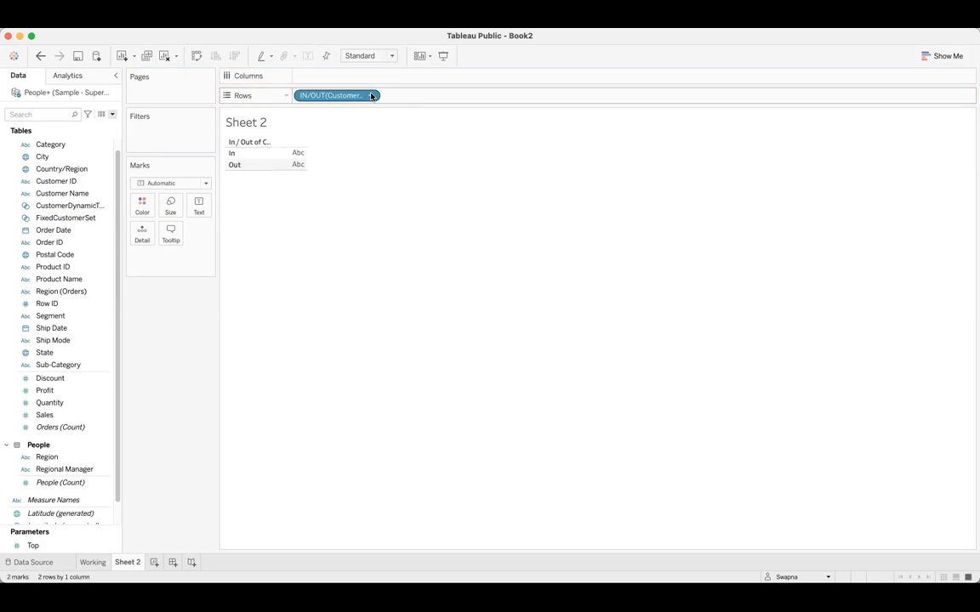
click(370, 95)
click(356, 224)
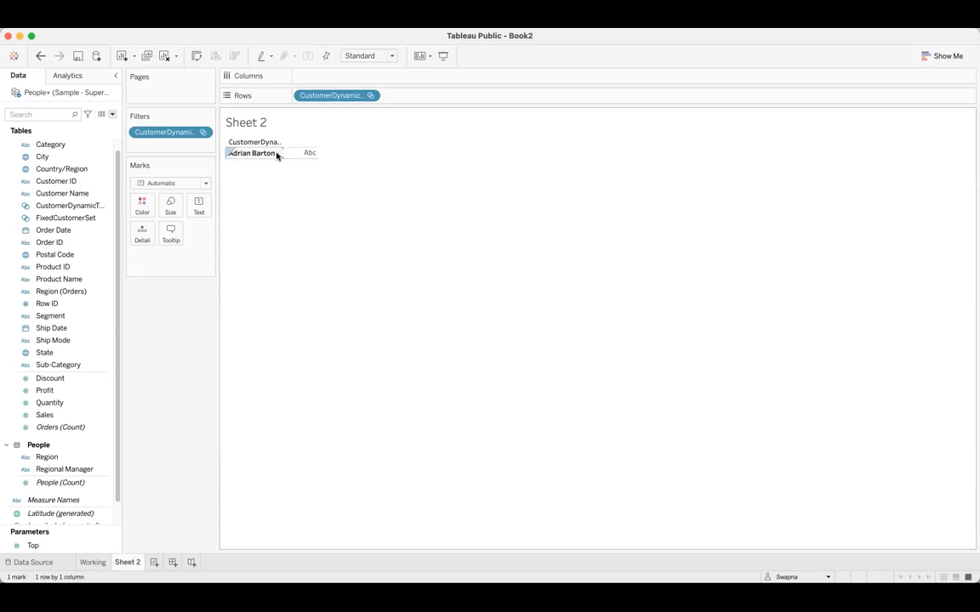
- Remove the STARTSWITH formula from CustomerDynamicTopNSet and set its condition to None, keeping the top limit by Sales
right_click(104, 207)
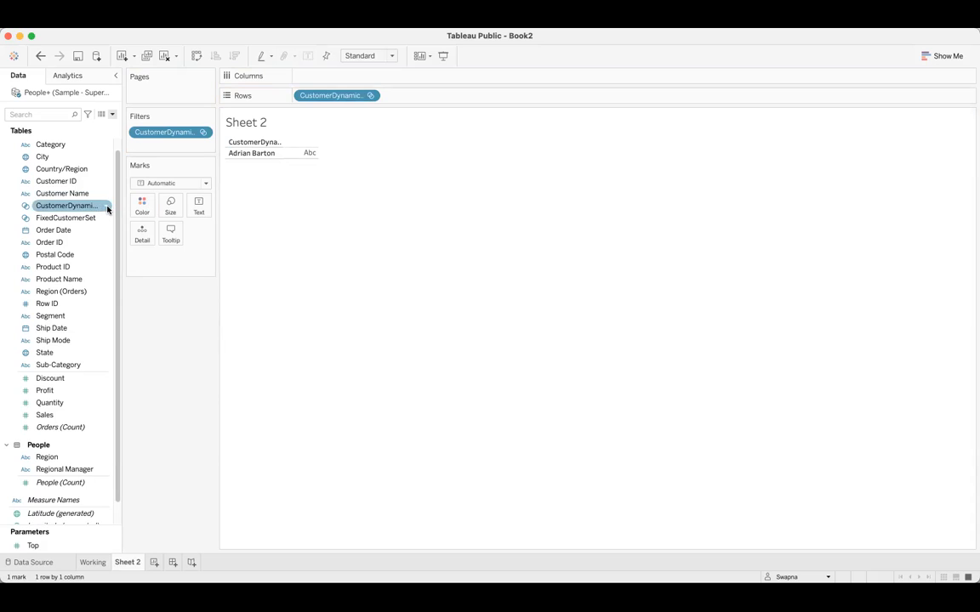
click(129, 281)
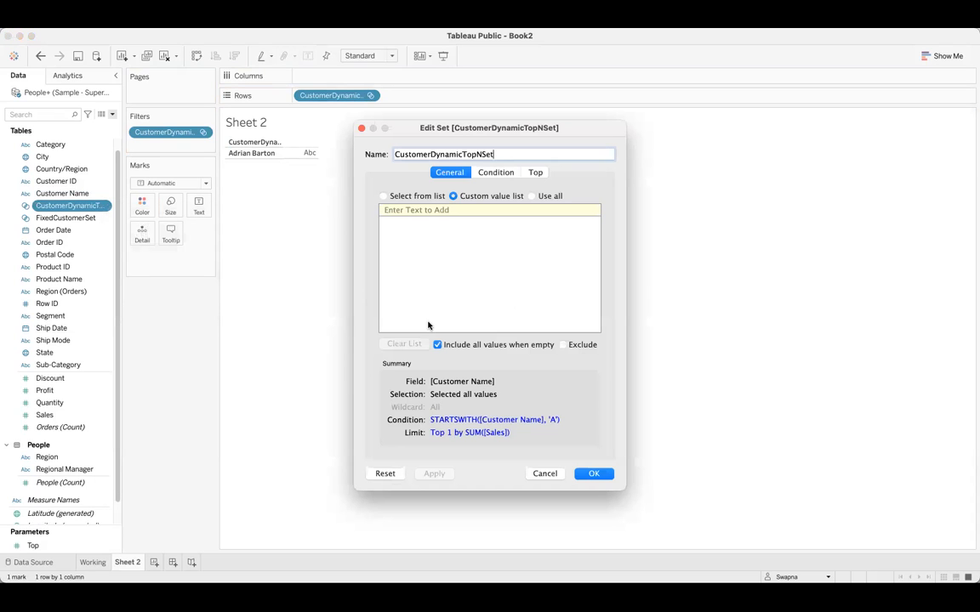
click(495, 173)
drag(553, 336, 362, 335)
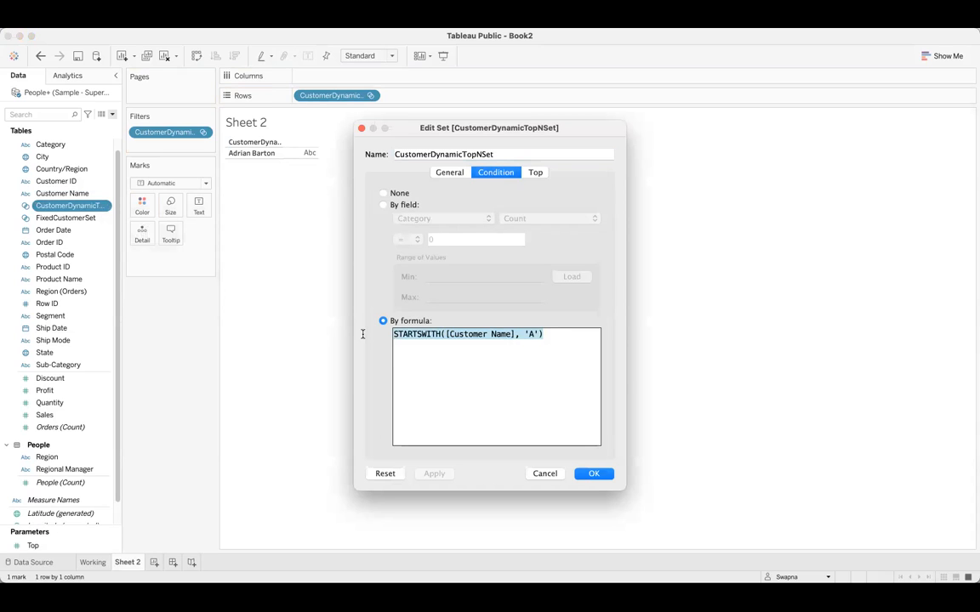
key(BackSpace)
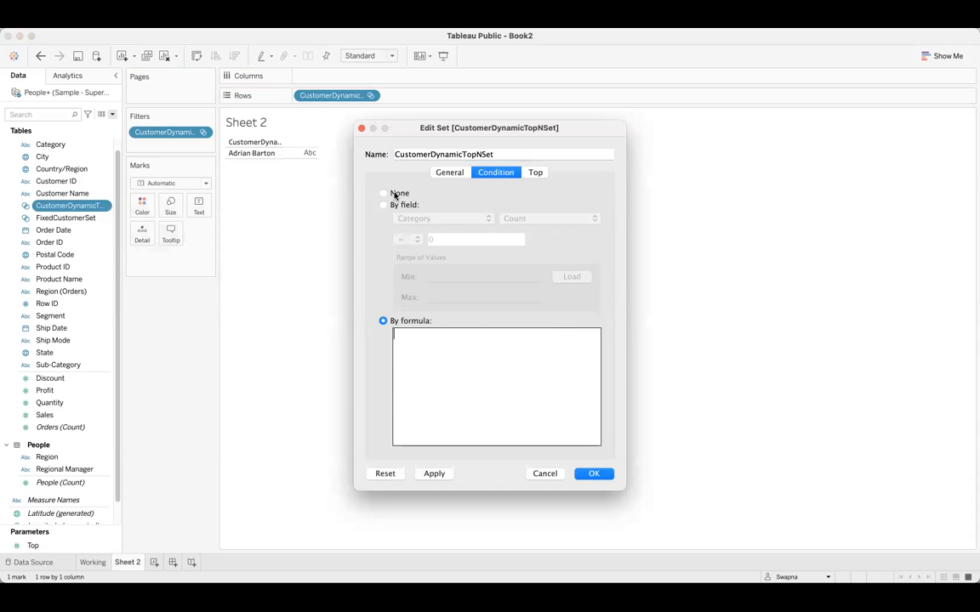
click(394, 195)
click(535, 172)
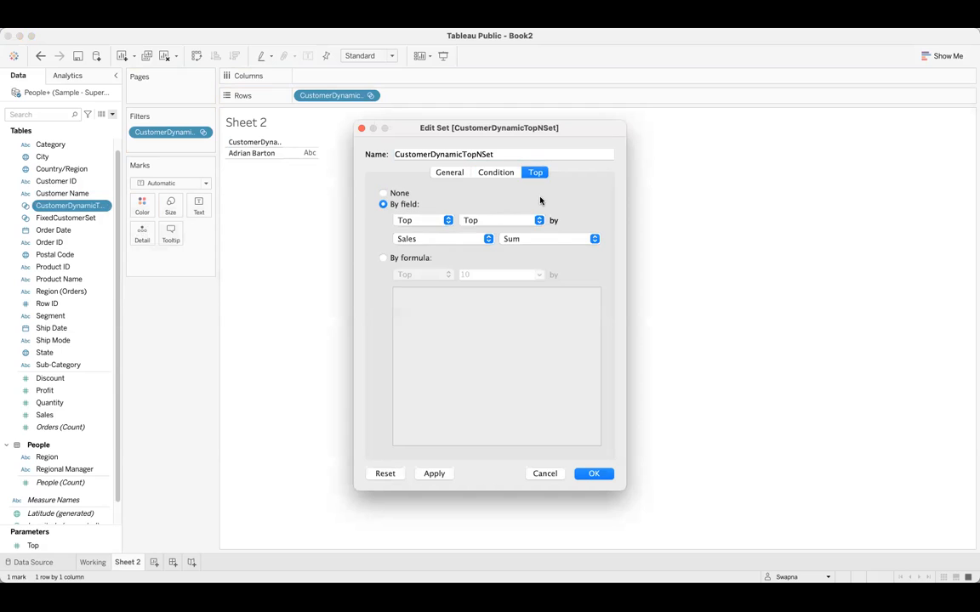
click(593, 473)
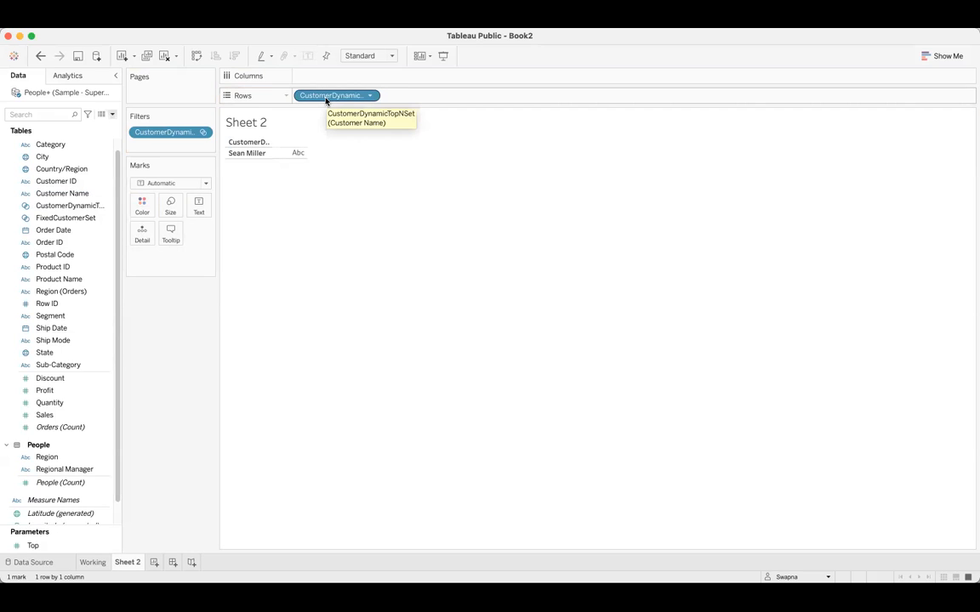
shift+click(88, 208)
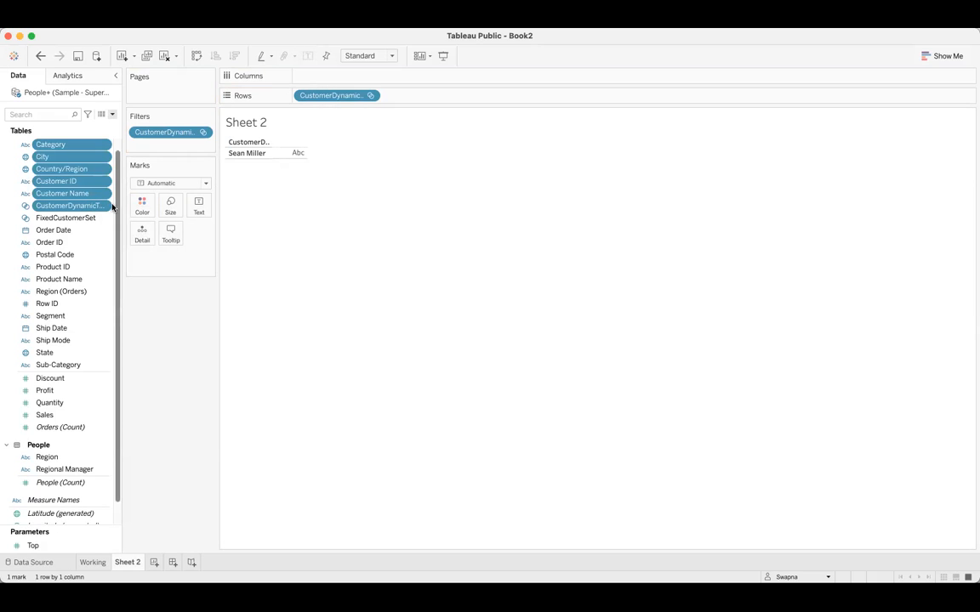
click(106, 210)
click(481, 185)
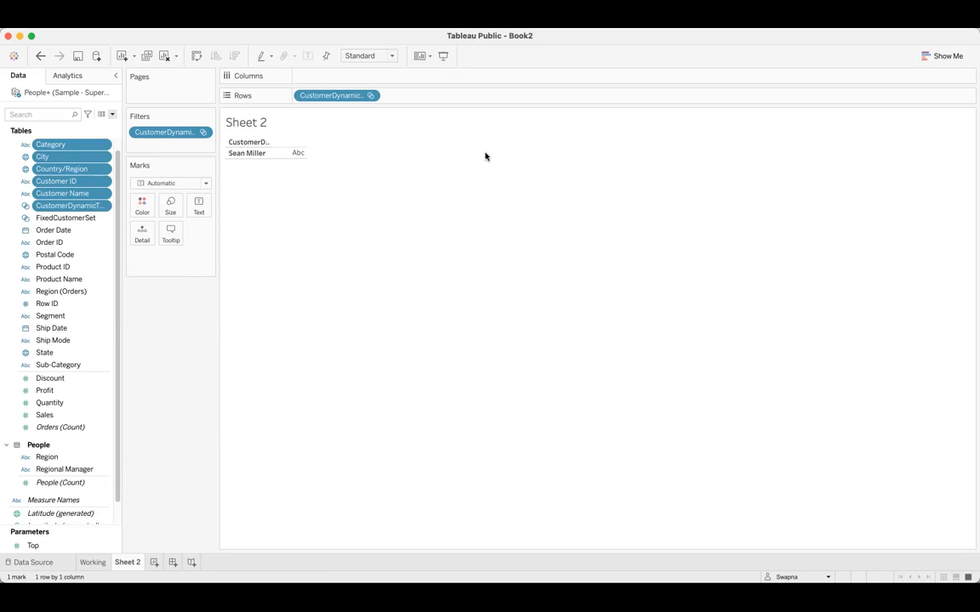
click(51, 254)
- Delete CustomerDynamicTopNSet from the data source and confirm its removal from Sheet 2
click(105, 204)
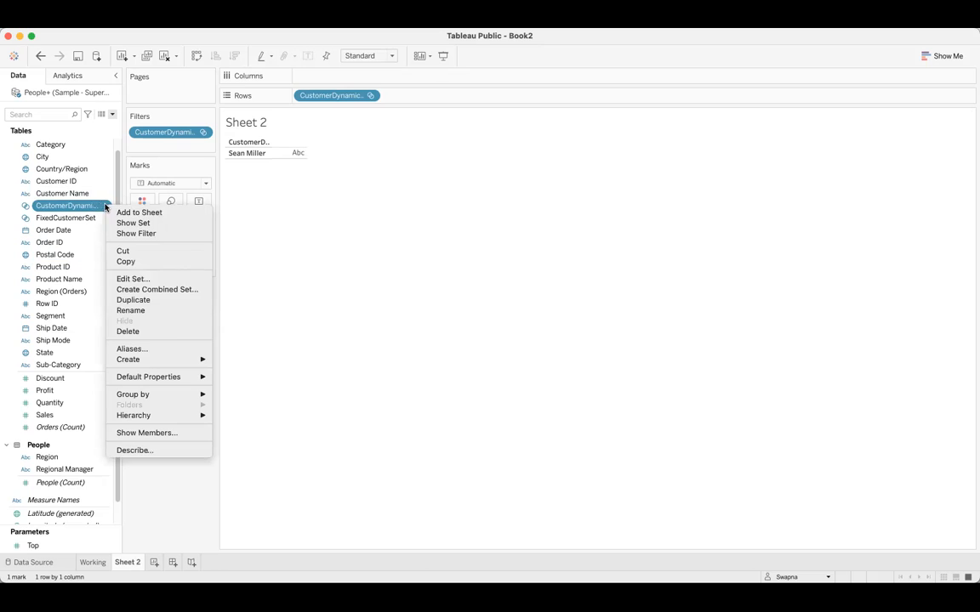
click(144, 332)
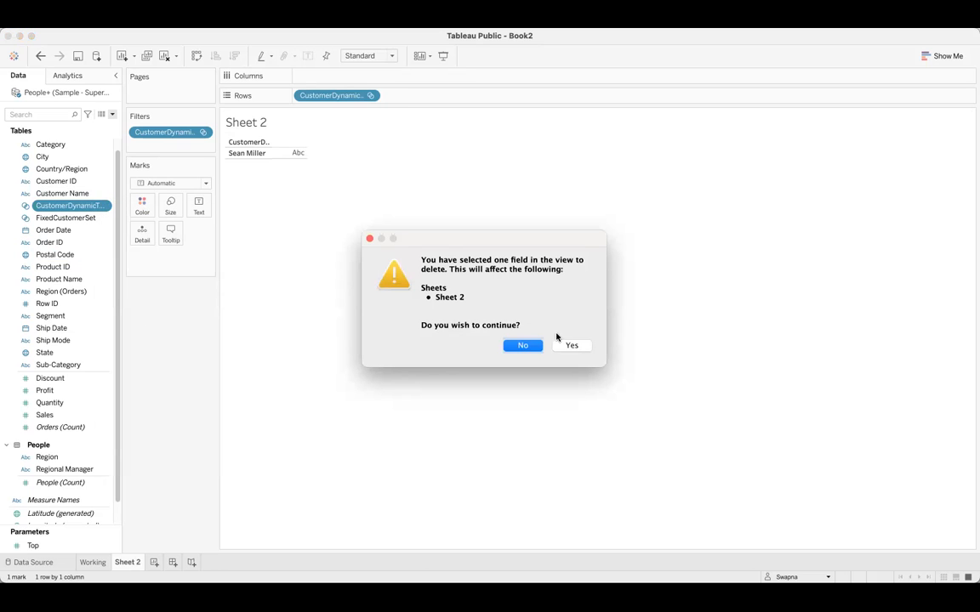
click(564, 343)
click(498, 339)
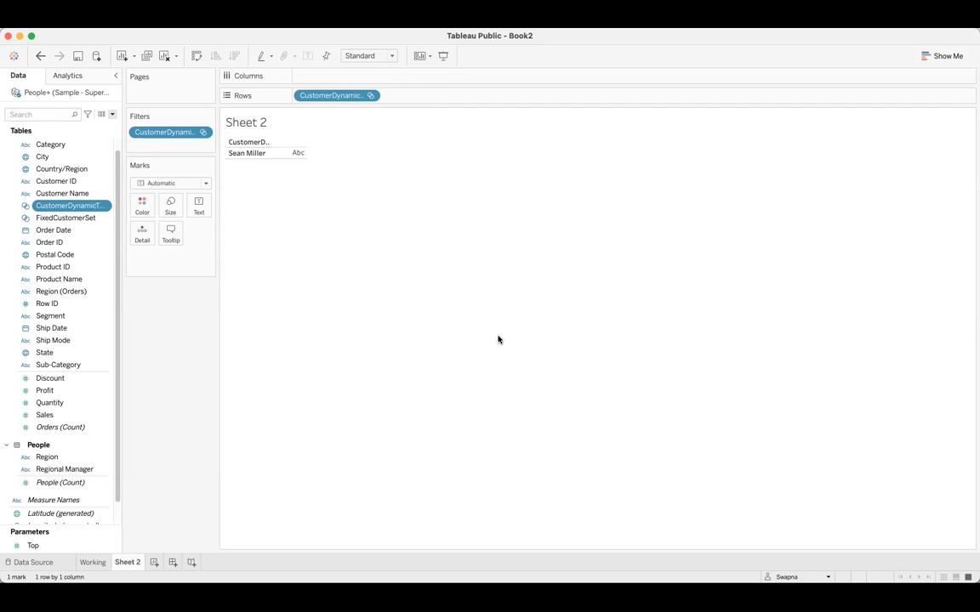
- Start a new set from the Customer Name field and name it TopNCustomers
click(111, 114)
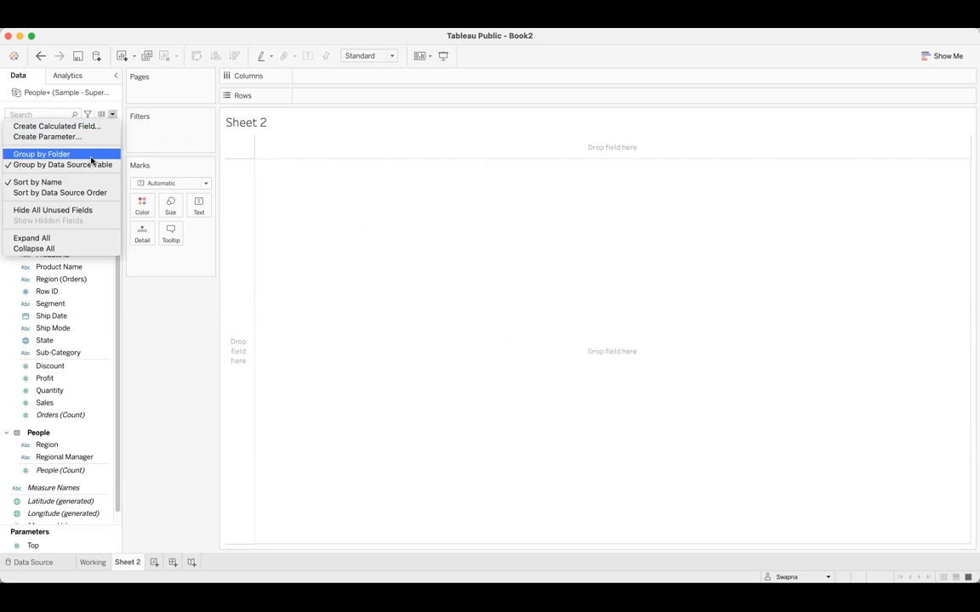
click(303, 223)
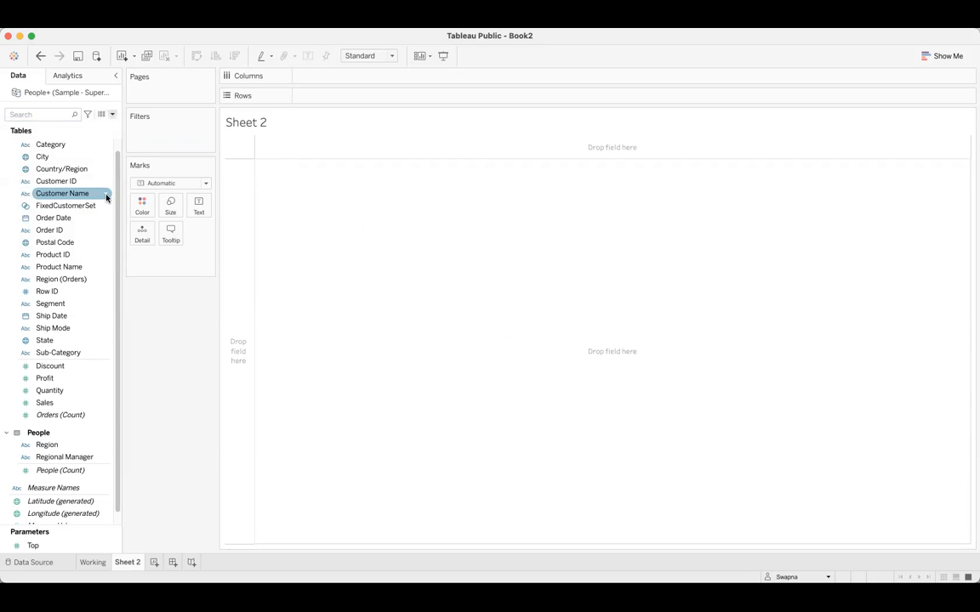
click(107, 198)
mouse_move(153, 270)
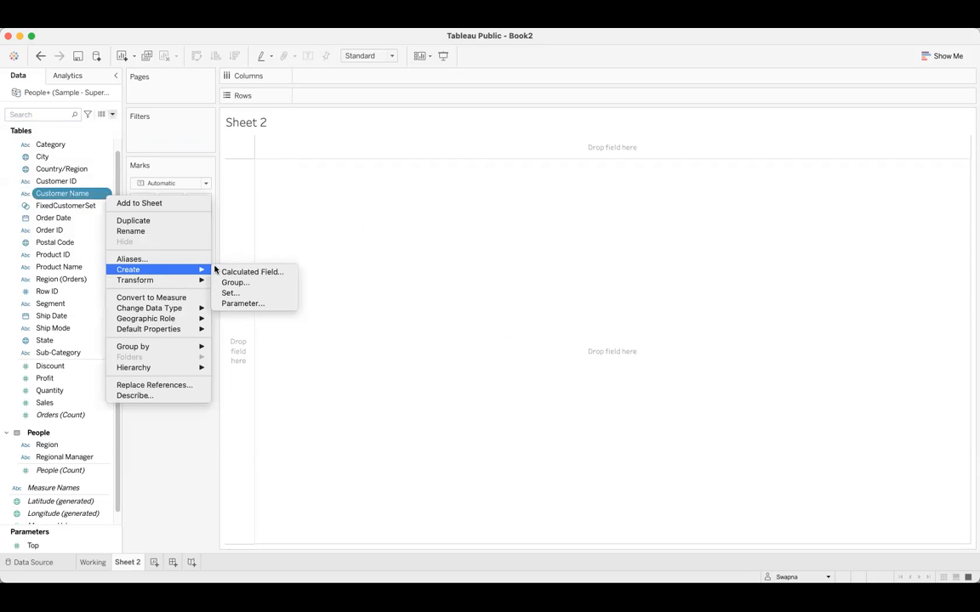
click(232, 293)
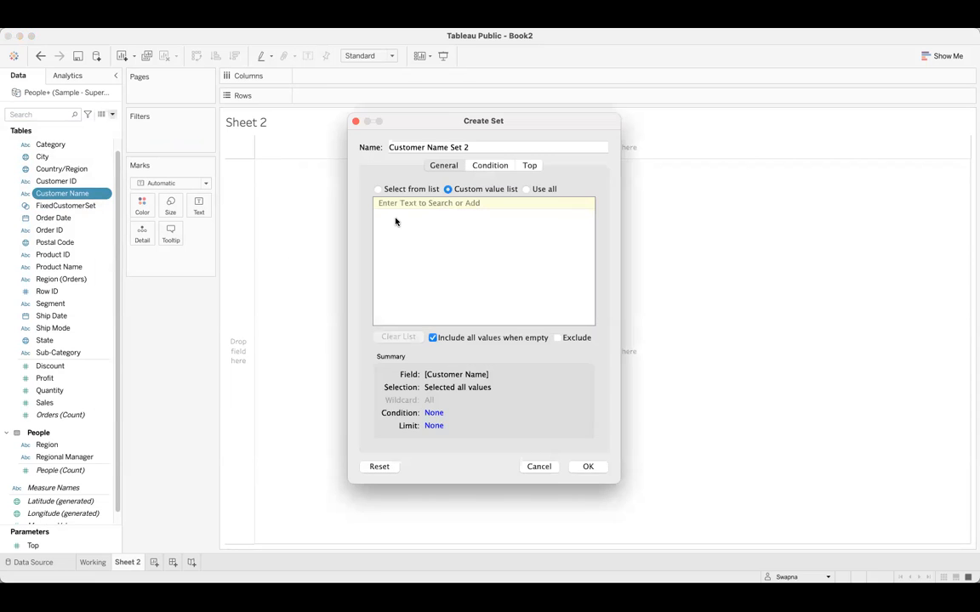
key(super+a)
text(T)
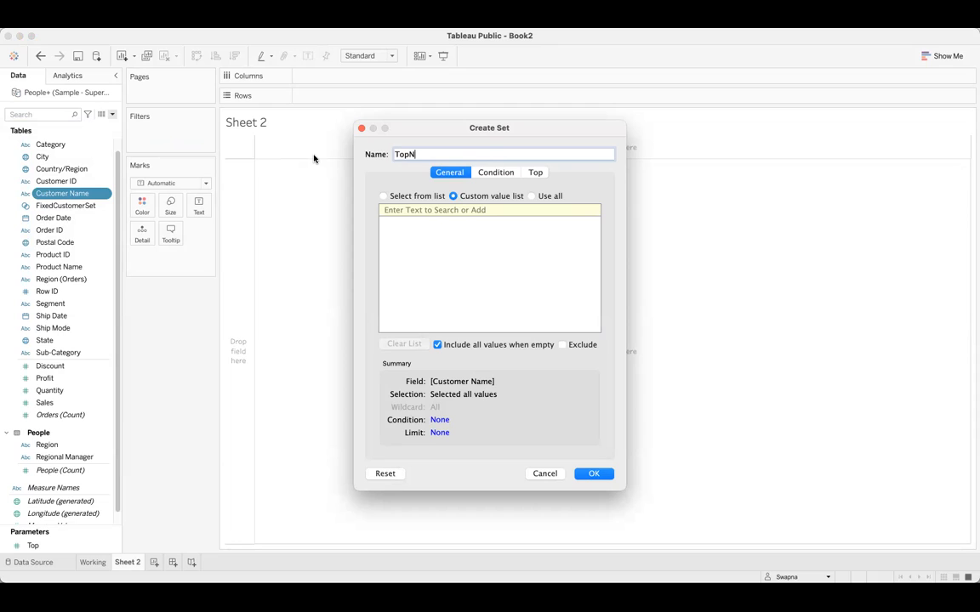
text(opNCustomers)
- Limit the TopNCustomers set by field to the top 10 by Sum of Sales and create the set
click(535, 172)
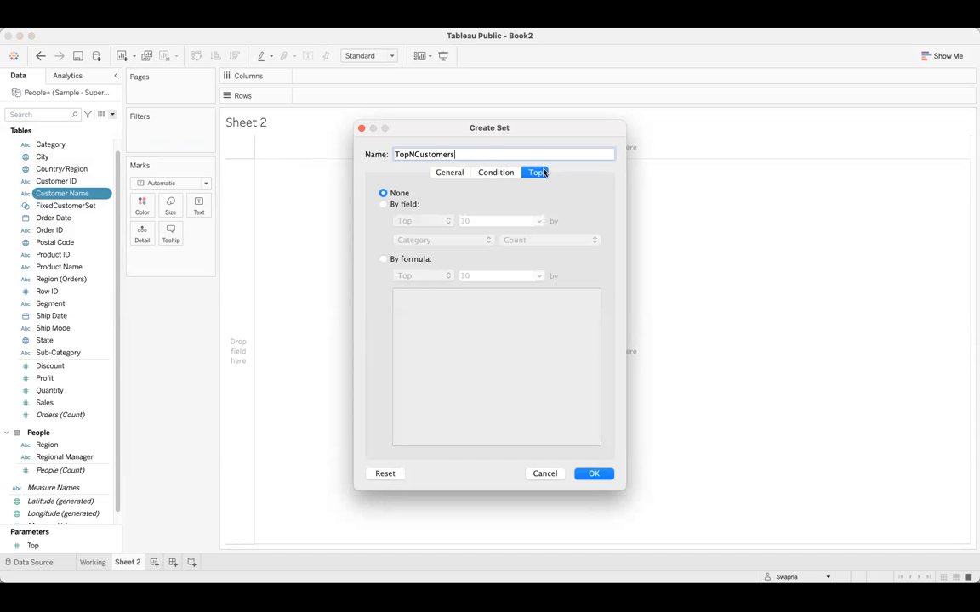
click(410, 205)
click(487, 243)
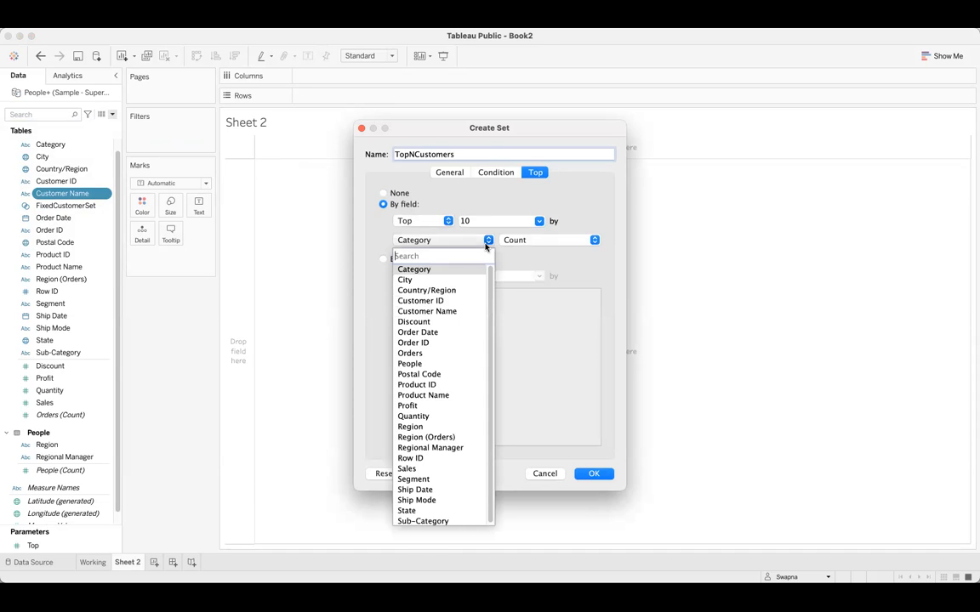
click(424, 468)
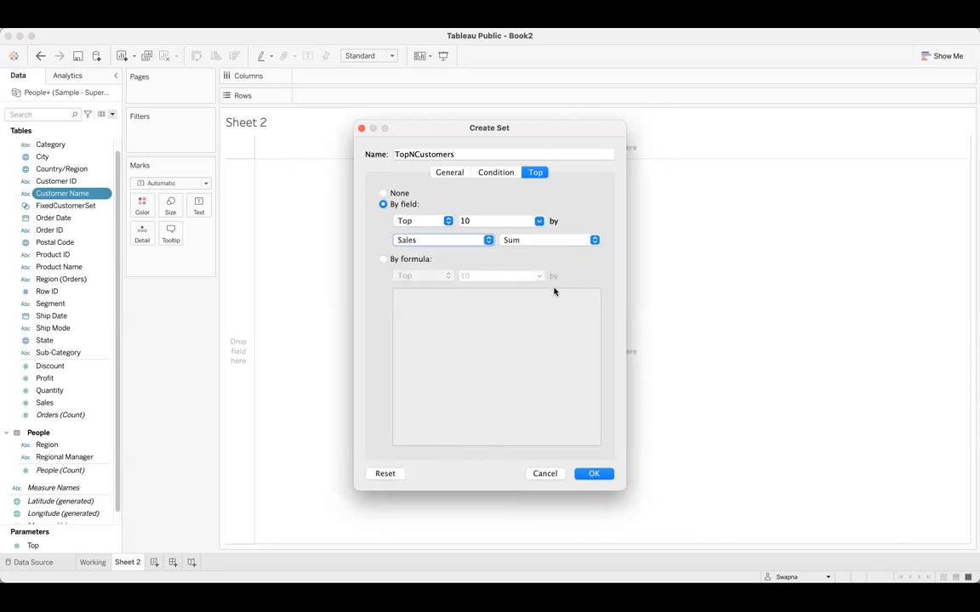
click(604, 476)
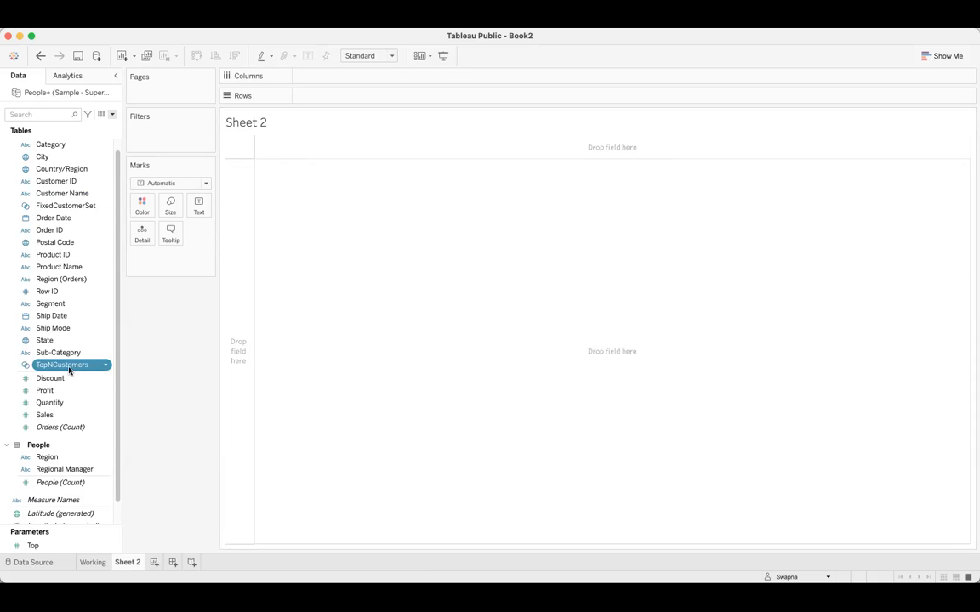
- Place TopNCustomers on Rows and show the members in the set
drag(68, 368, 336, 100)
click(370, 97)
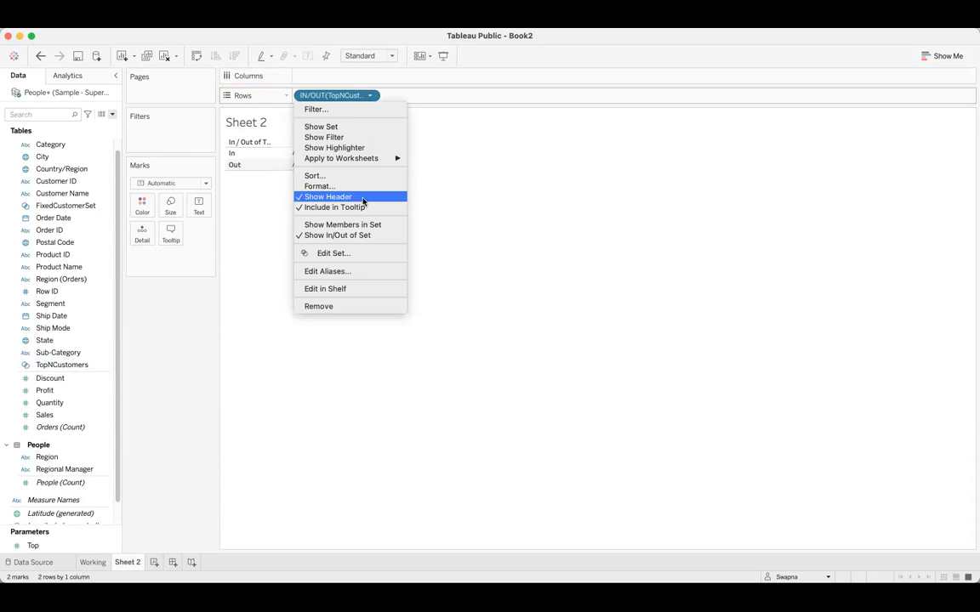
click(363, 224)
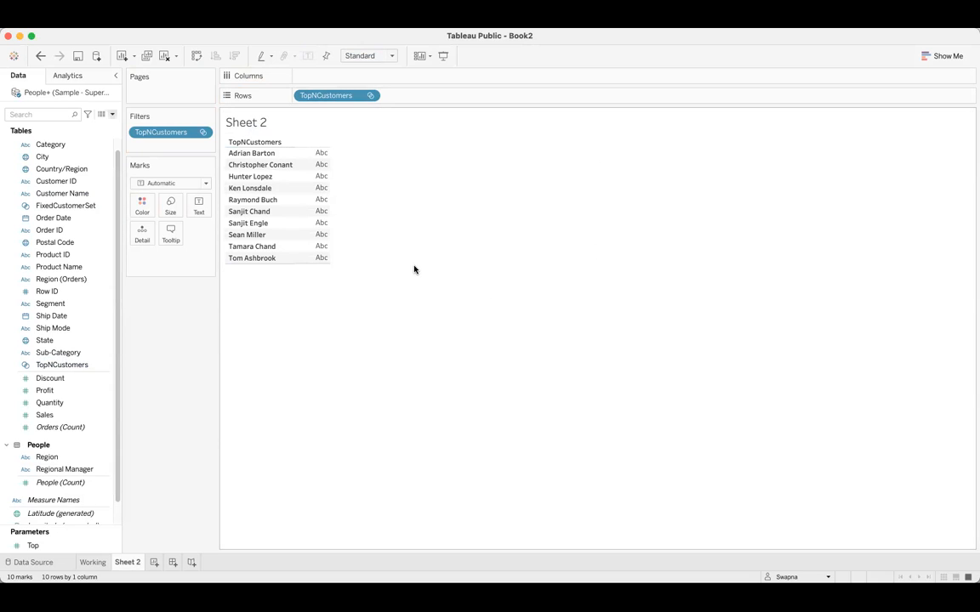
- Add Sum of Sales to Columns to chart the sales of each TopNCustomers member
drag(75, 414, 357, 72)
mouse_move(443, 203)
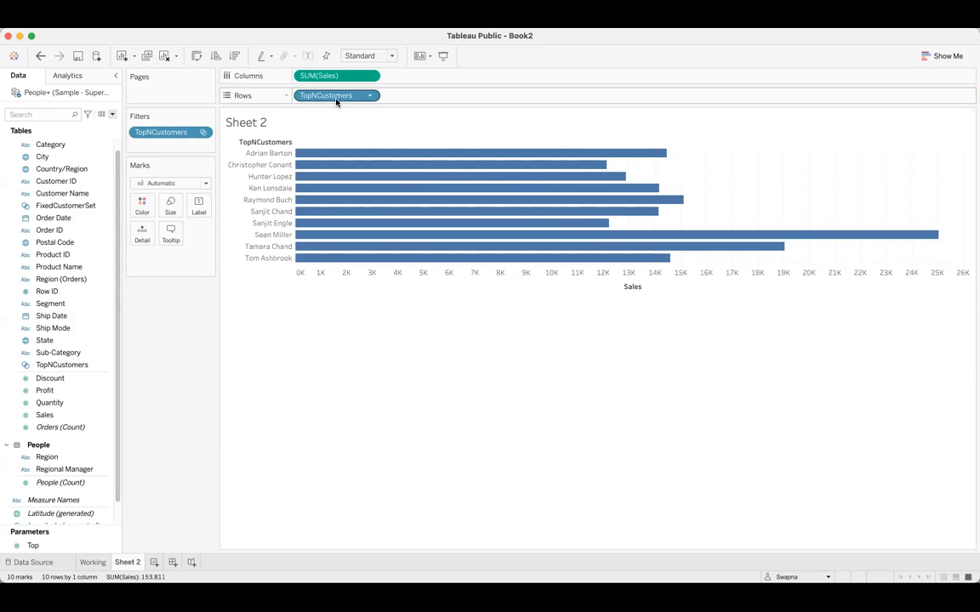
- Open the TopNCustomers set for editing and review the field and Top/Bottom choices of its by-field limit
right_click(104, 368)
click(134, 184)
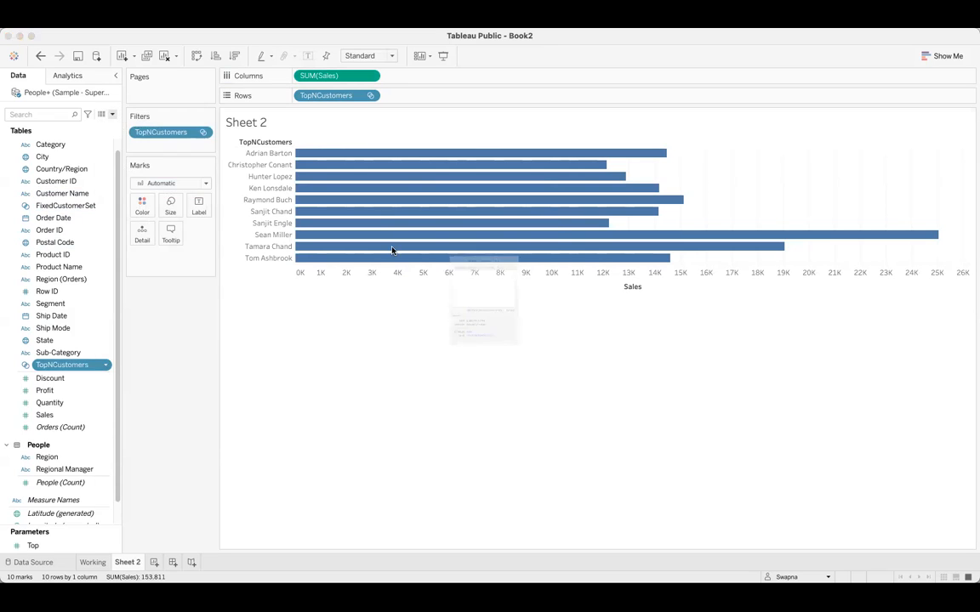
click(535, 172)
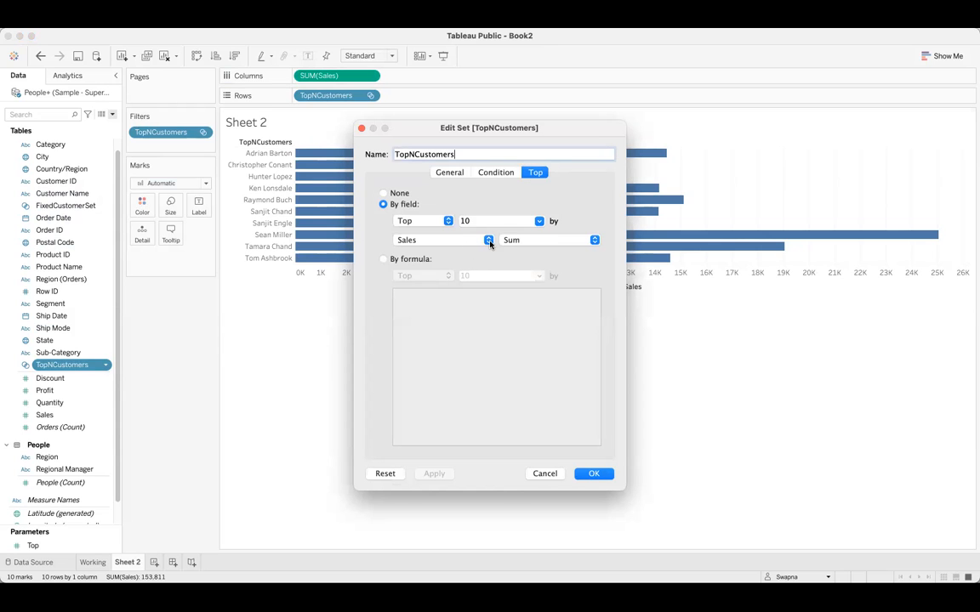
click(487, 240)
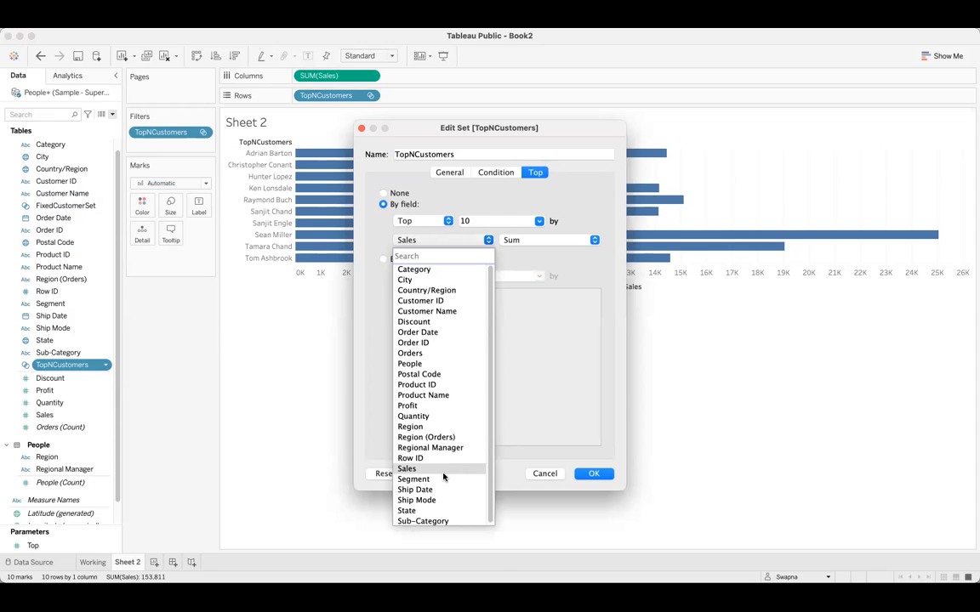
click(505, 411)
click(448, 223)
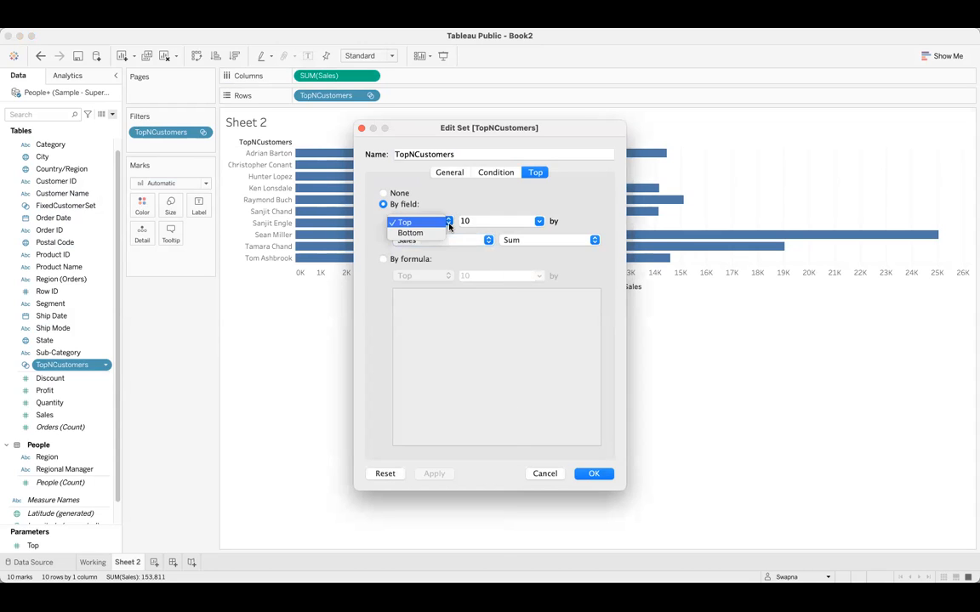
click(437, 222)
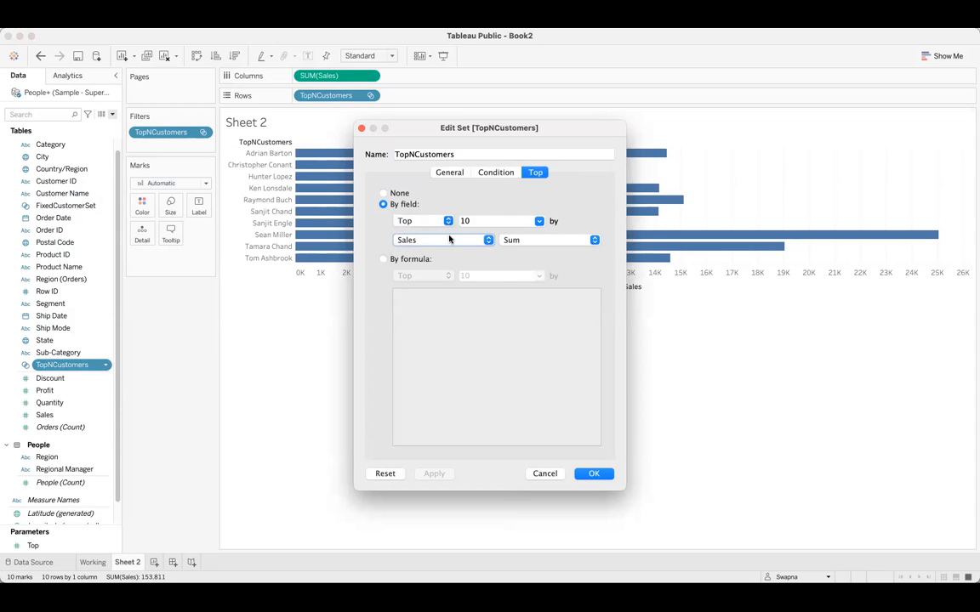
- Try to apply the by-formula condition [State] = 'California' to the TopNCustomers set
click(494, 173)
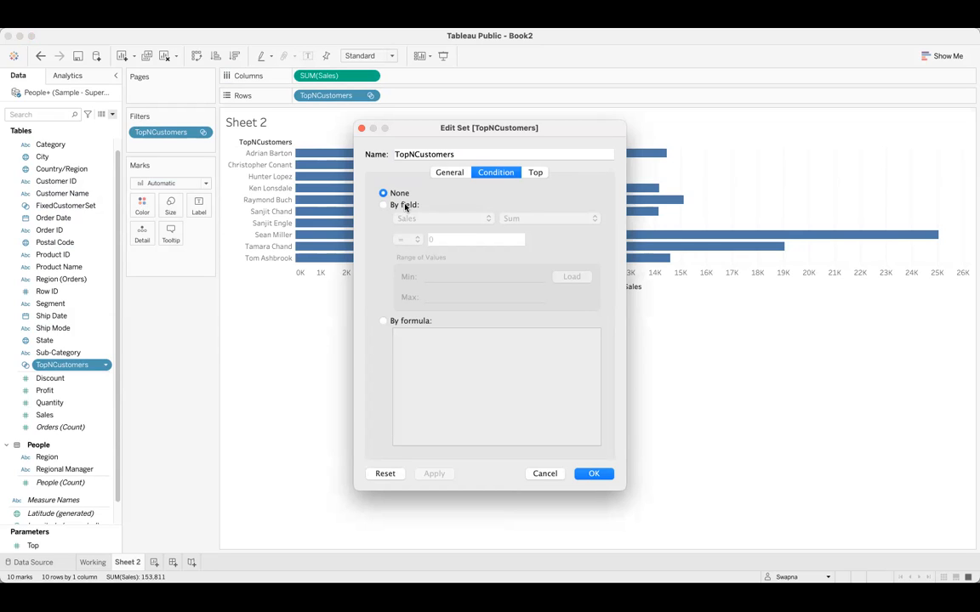
click(429, 348)
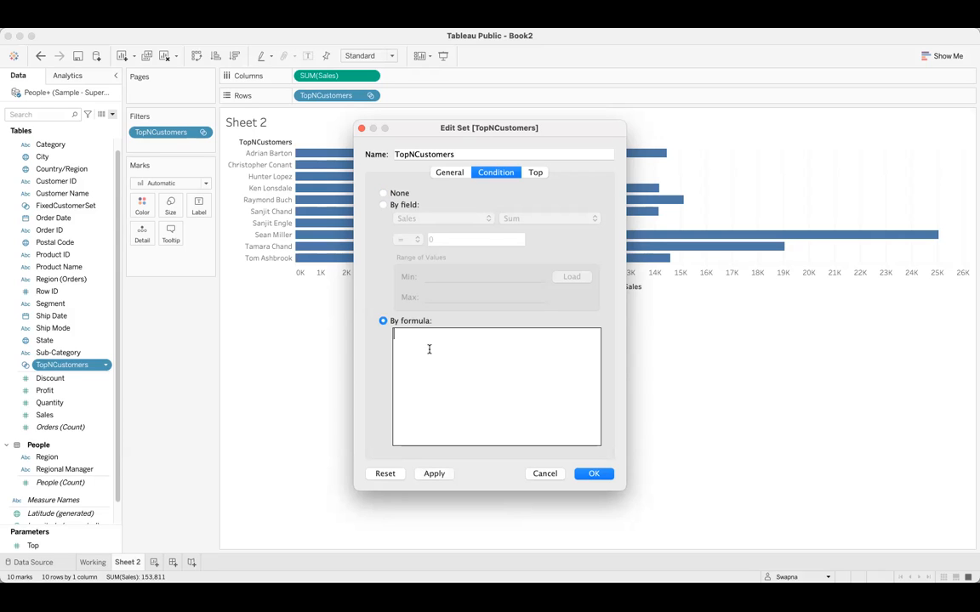
text(sta)
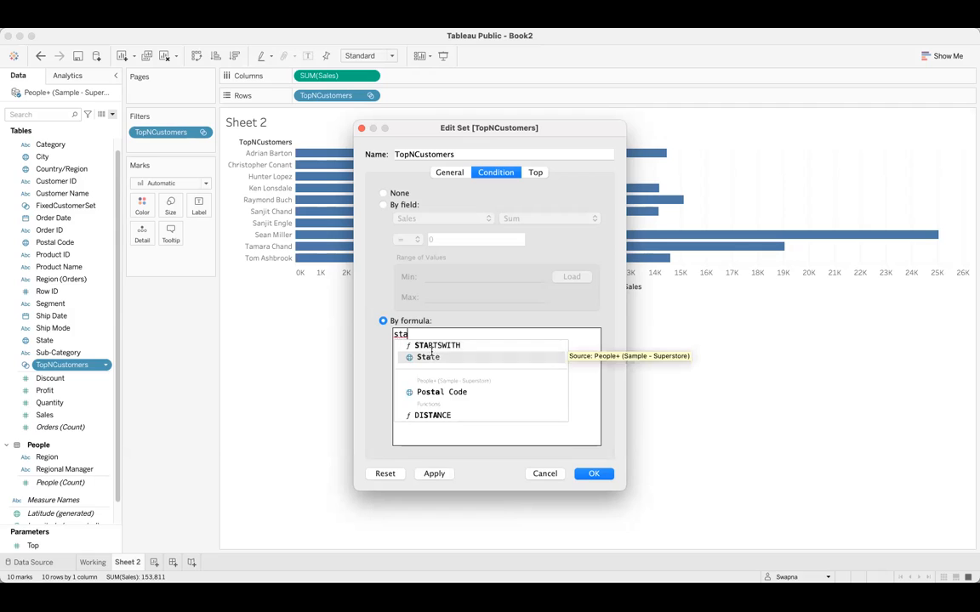
click(431, 356)
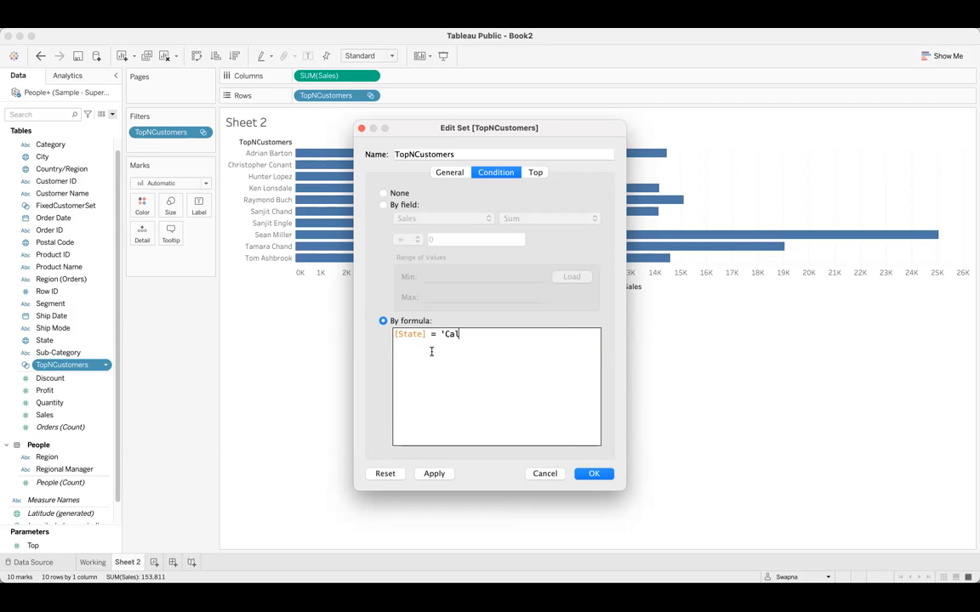
text(= 'California')
click(433, 473)
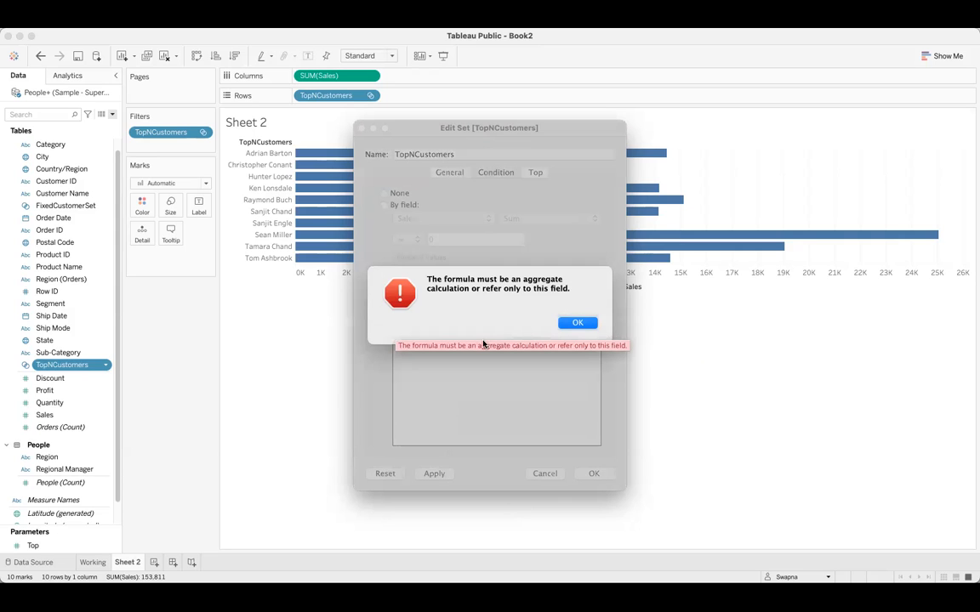
click(567, 326)
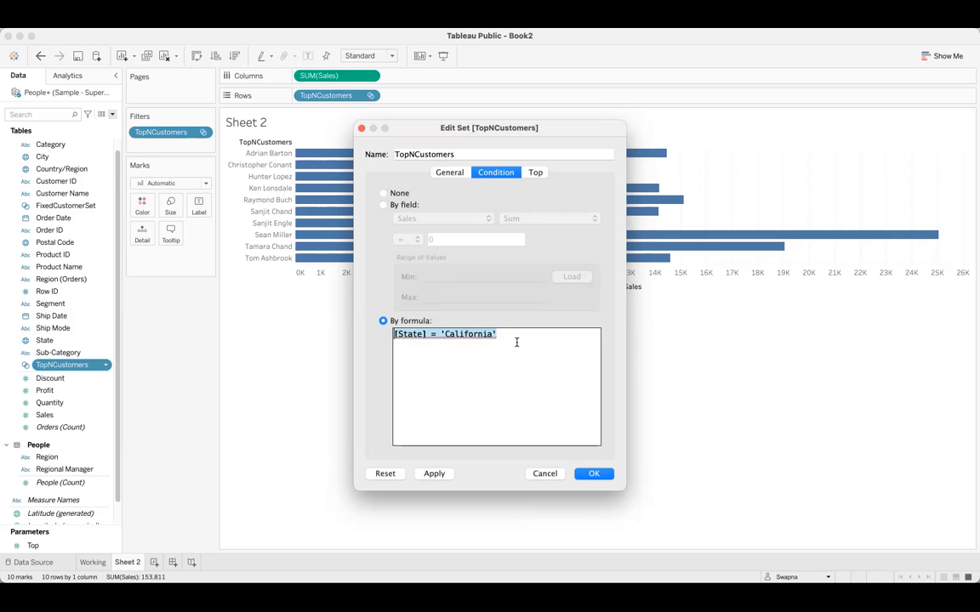
click(593, 474)
click(577, 324)
- Clear the condition formula, set the TopNCustomers condition back to None and close the set editor
key(BackSpace)
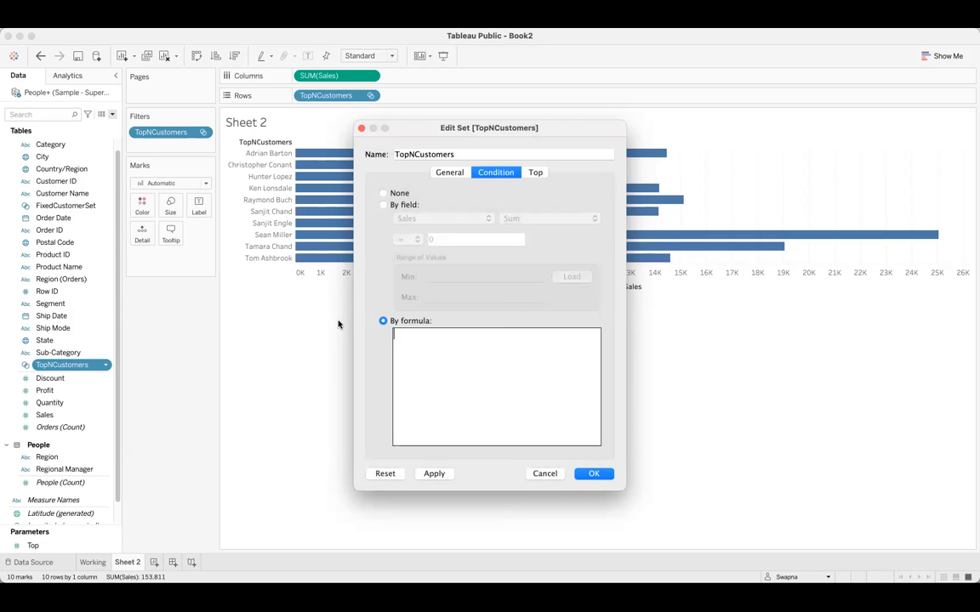
click(384, 194)
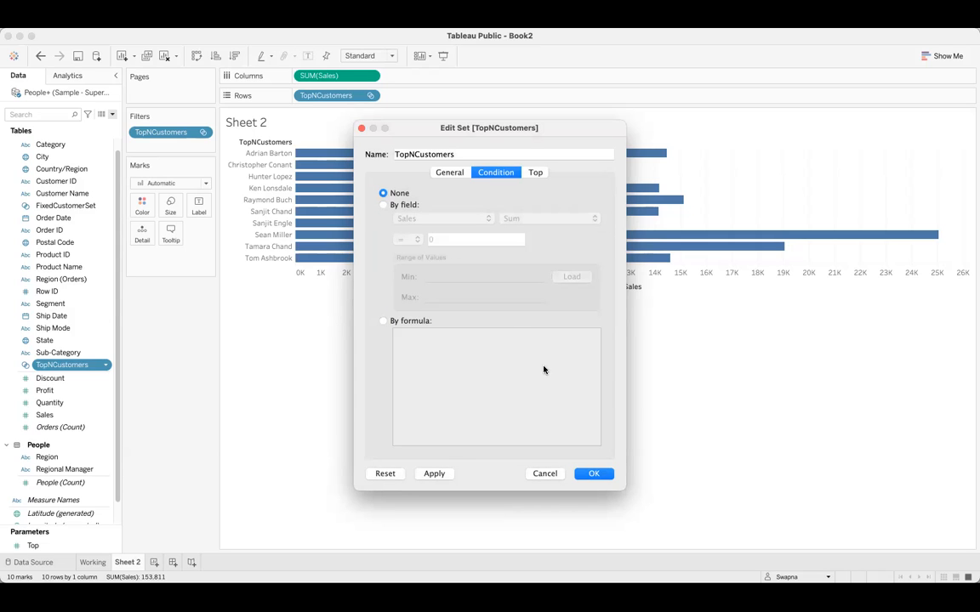
click(590, 477)
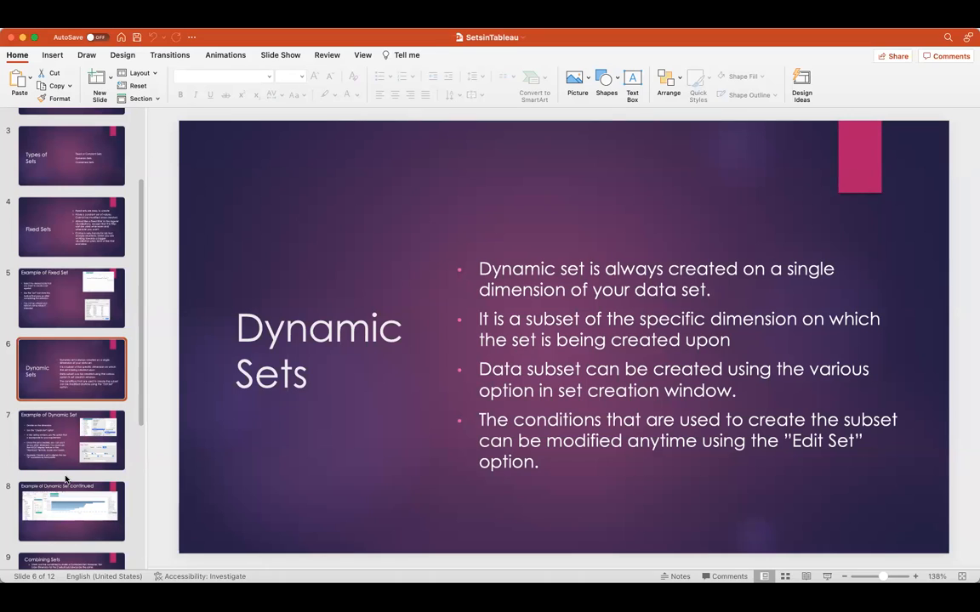
- Look through the dynamic set slides in the SetsinTableau PowerPoint presentation and return to Tableau
drag(137, 415, 141, 483)
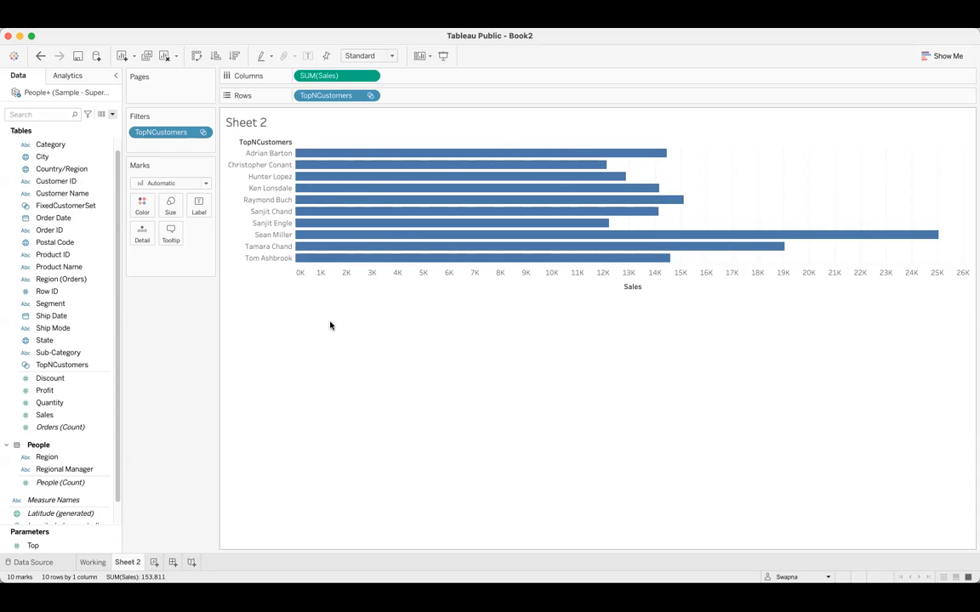
key(super+Tab)
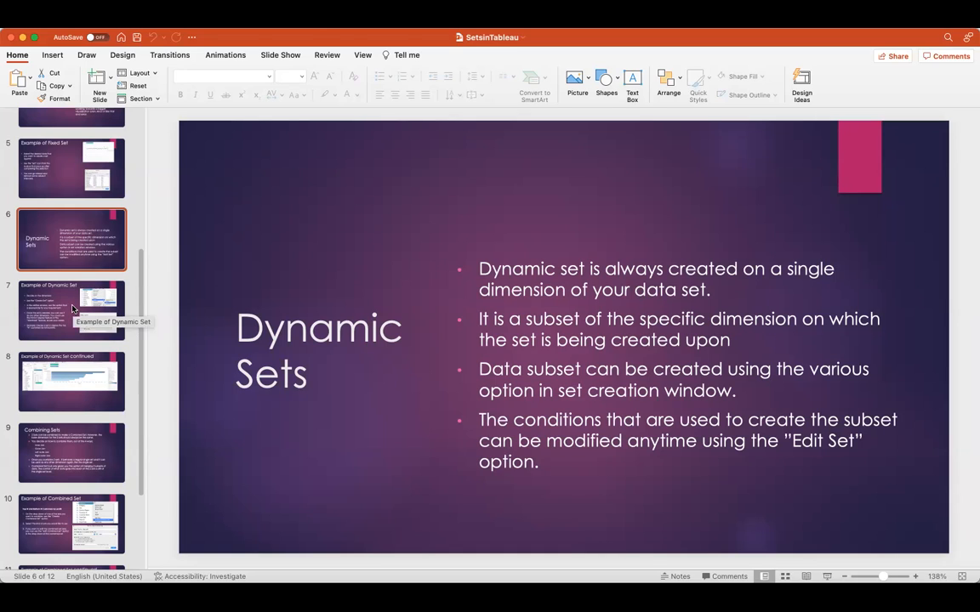
click(619, 516)
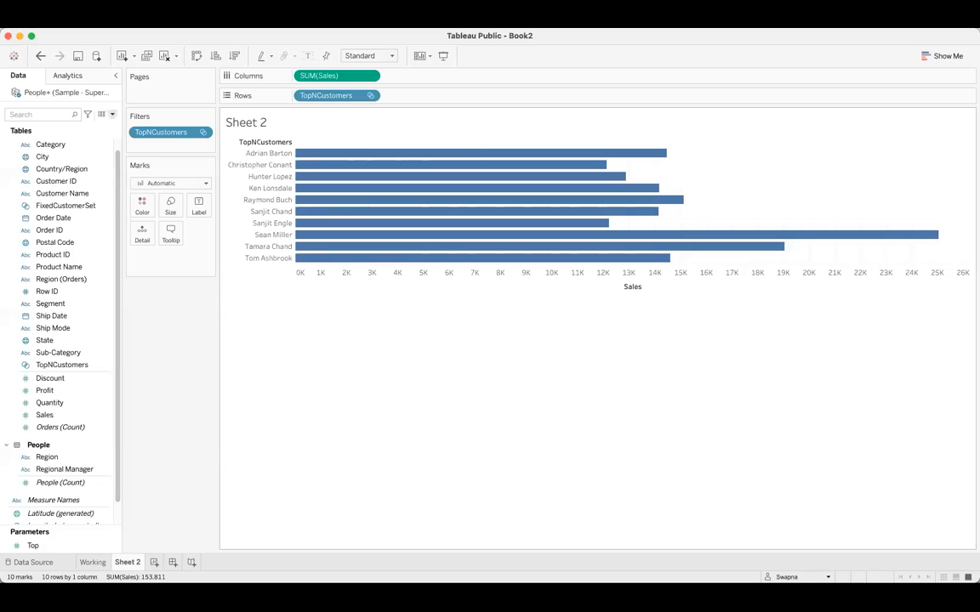
- Review the general, condition and top-limit settings of the TopNCustomers set and close it without changes
right_click(102, 364)
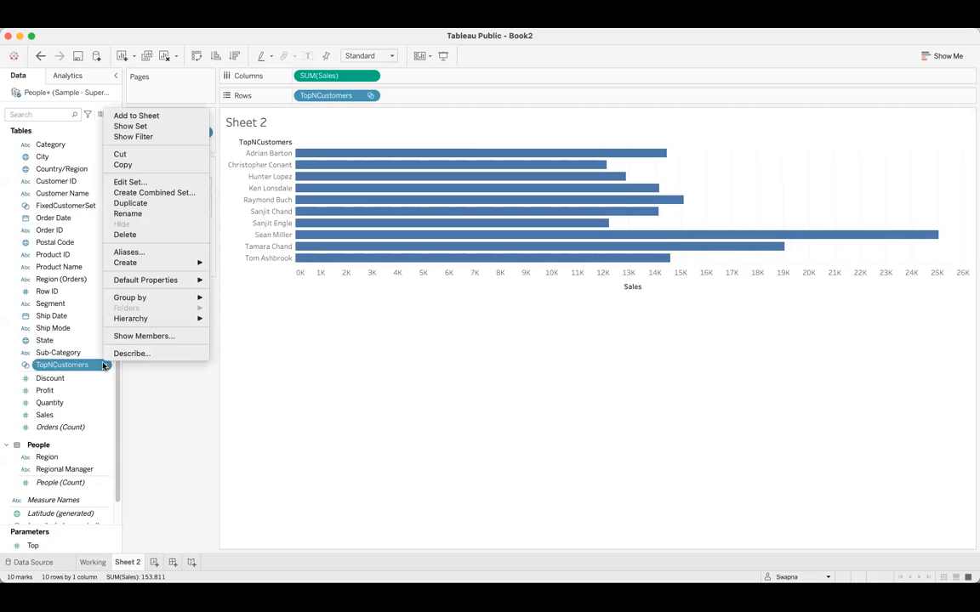
click(131, 181)
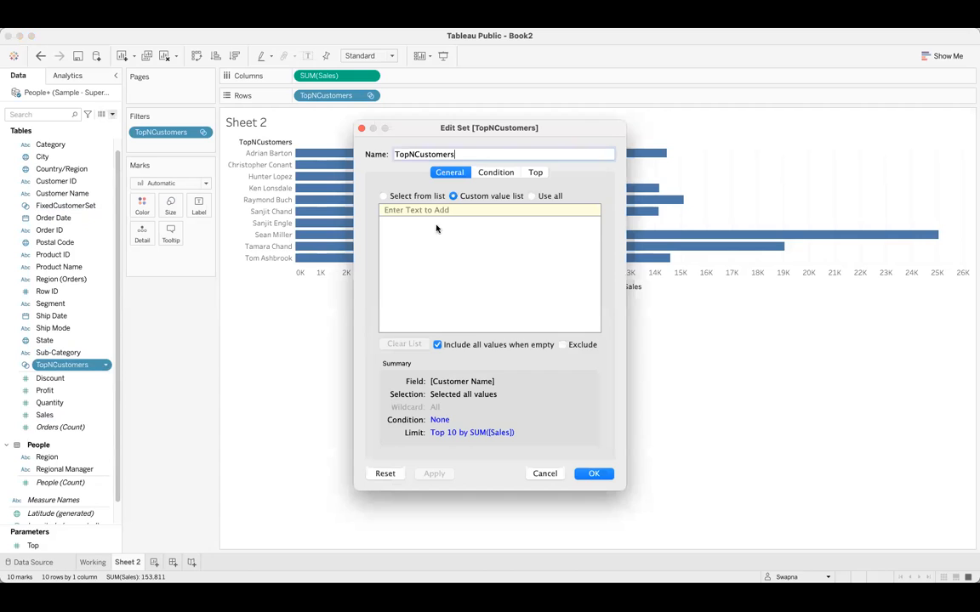
click(496, 172)
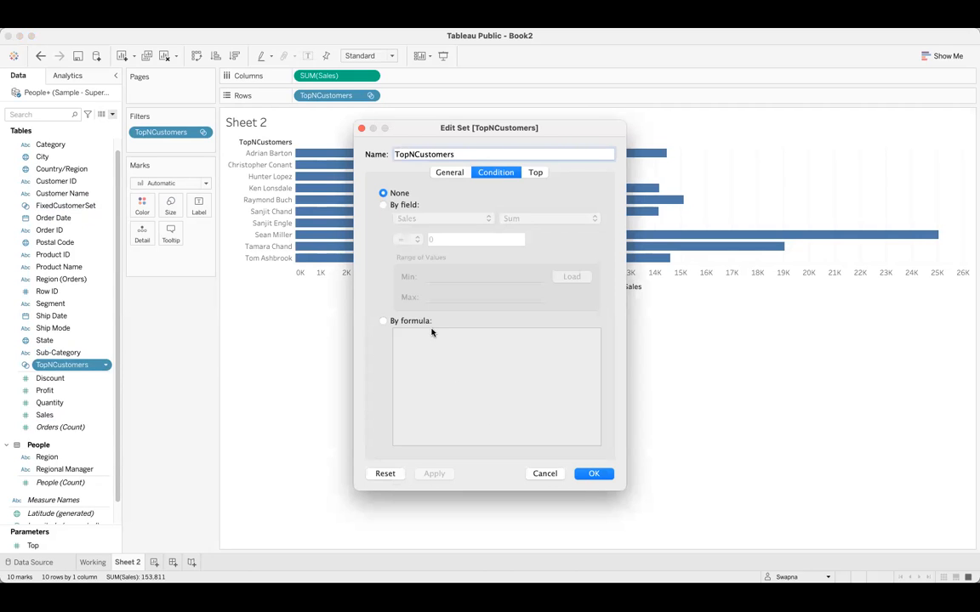
click(536, 174)
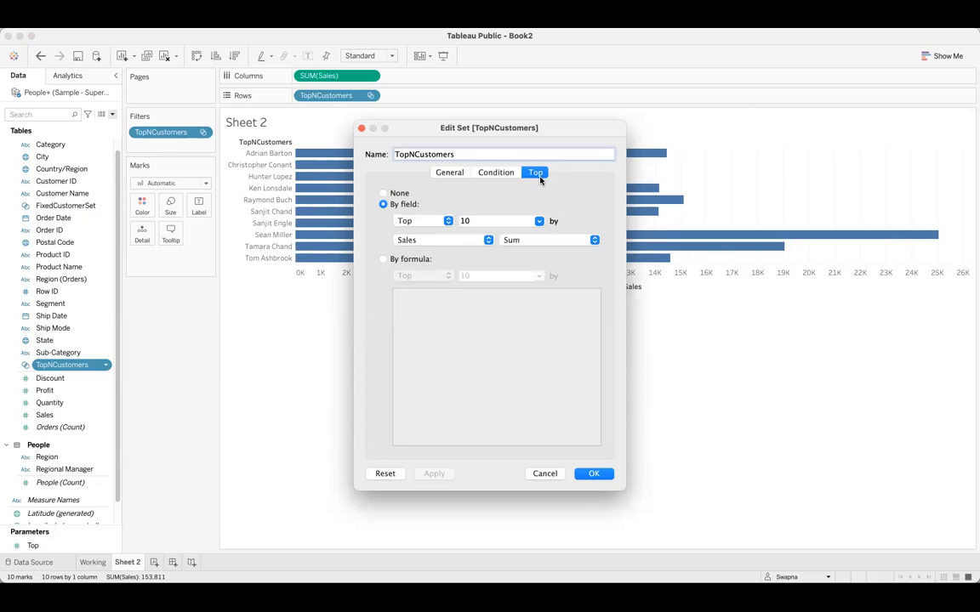
click(506, 172)
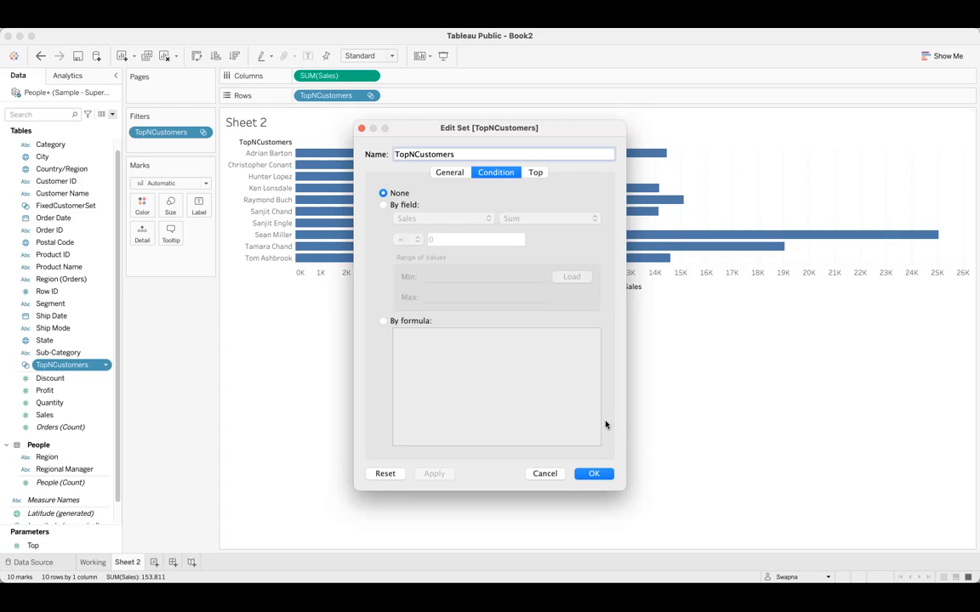
click(544, 474)
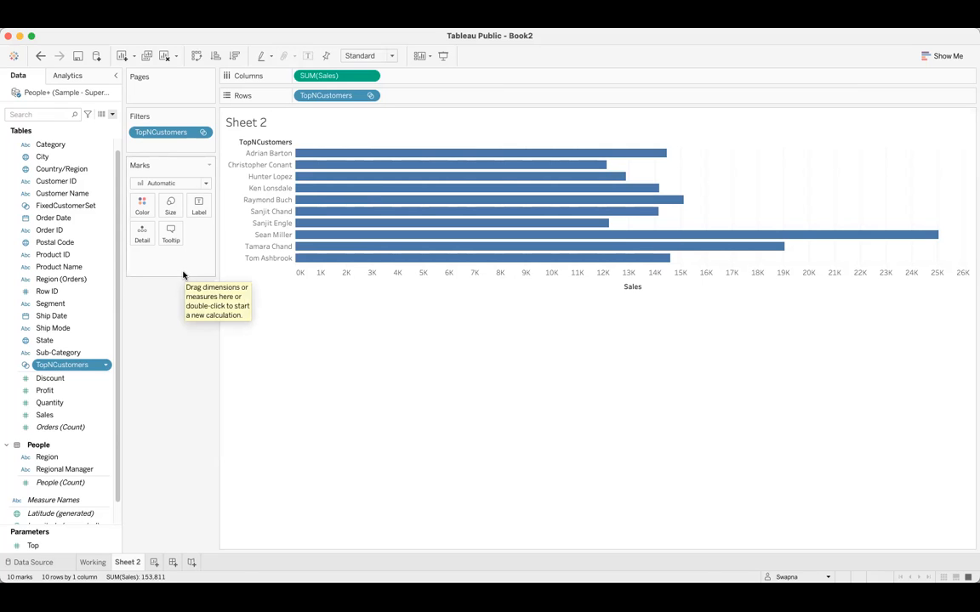
- Switch to the SetsinTableau presentation in PowerPoint and view the Combining Sets slide
key(super+Tab)
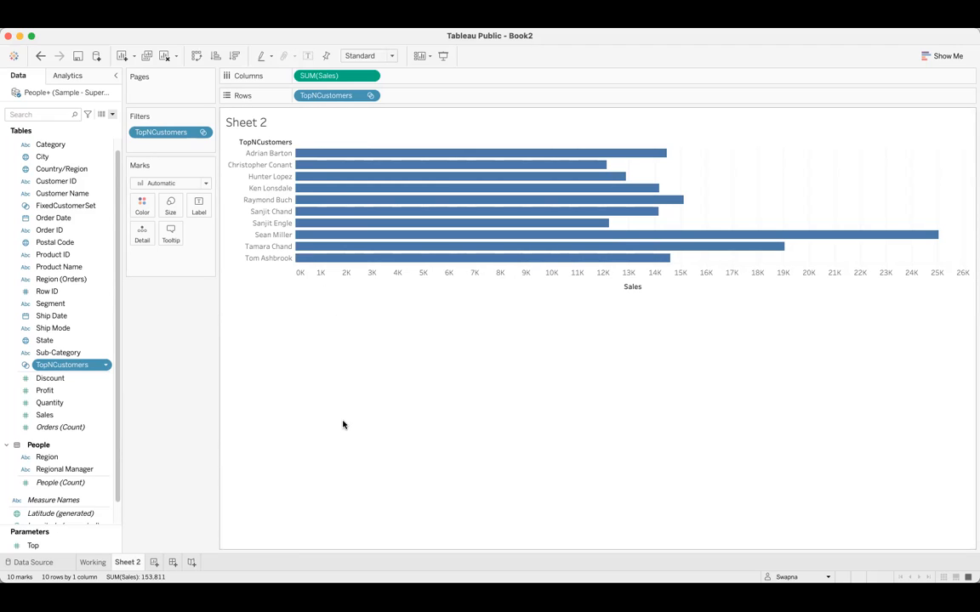
key(super+Tab)
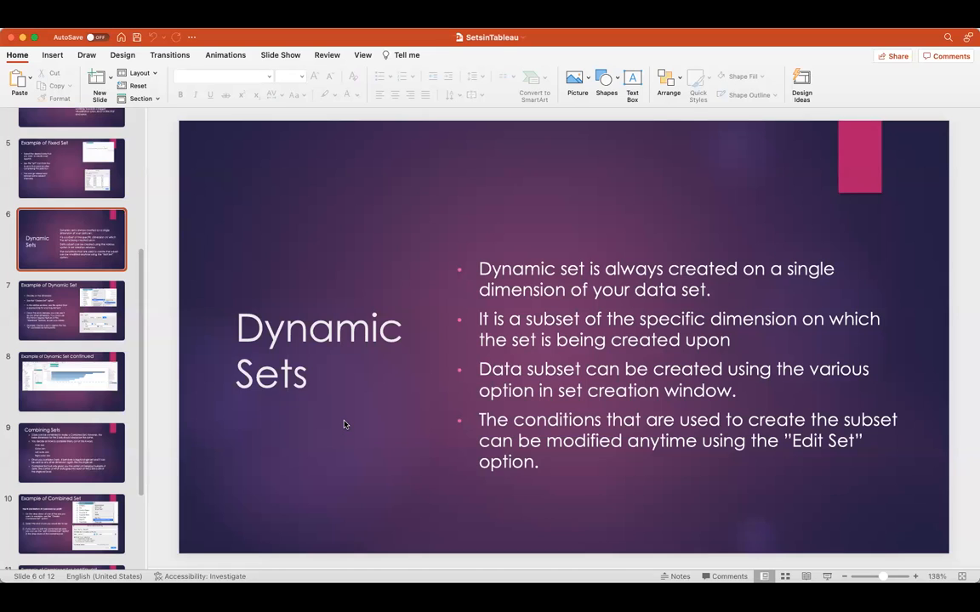
click(89, 467)
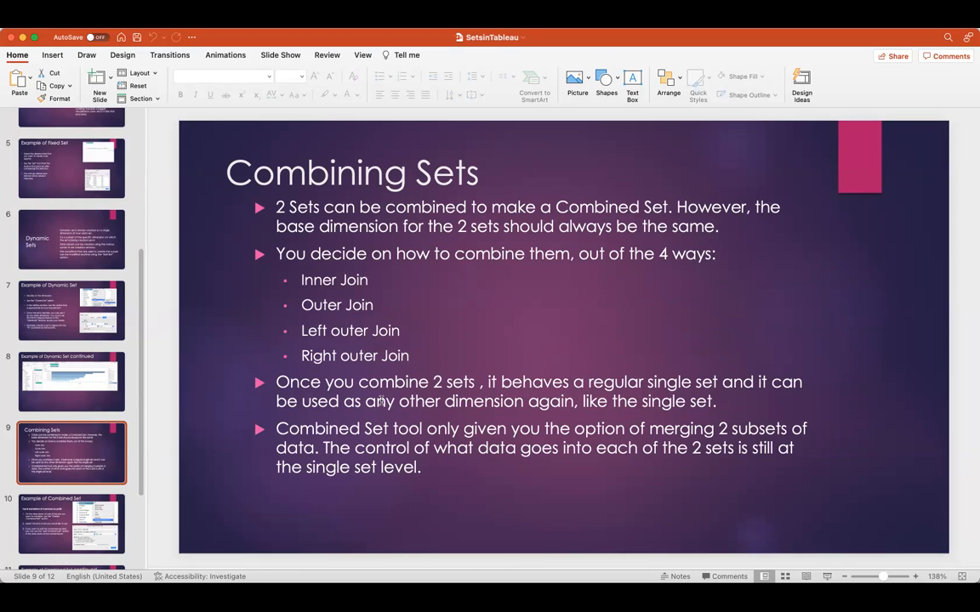
key(super+Tab)
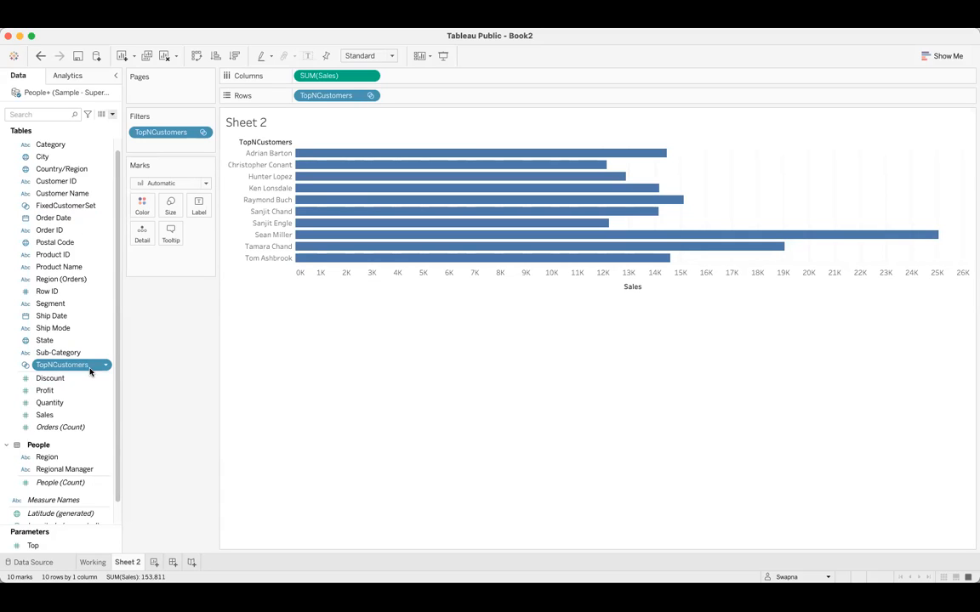
right_click(105, 197)
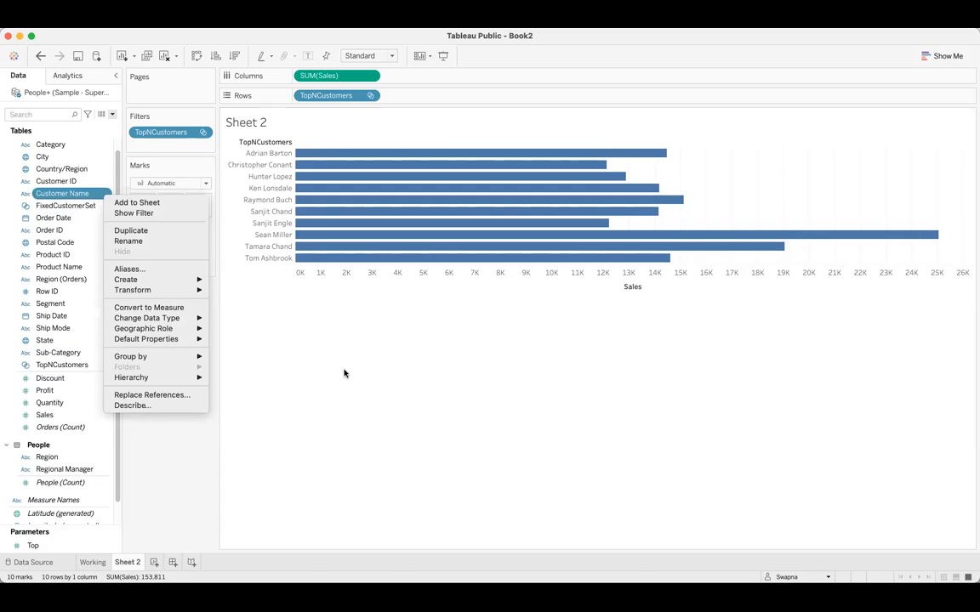
click(313, 354)
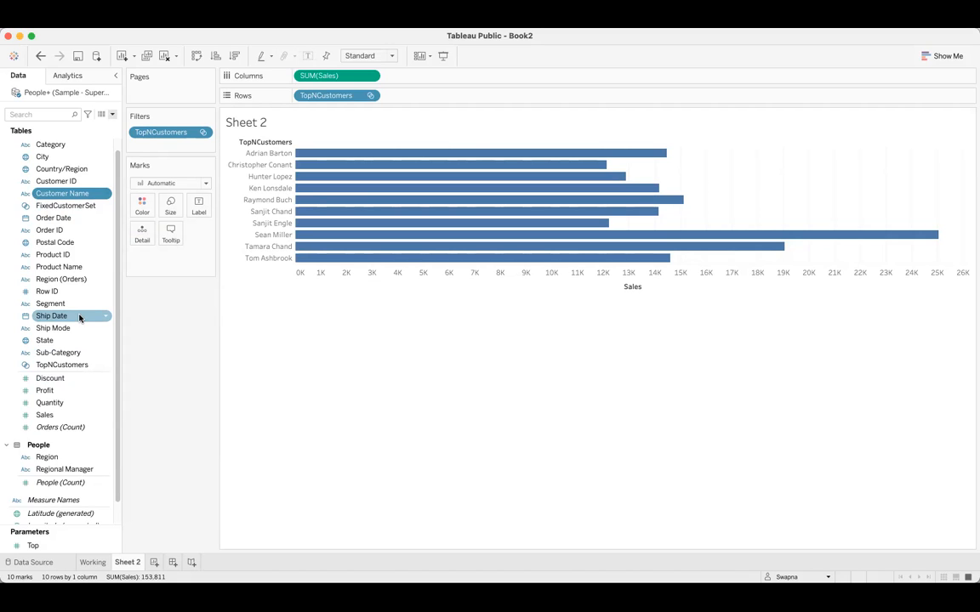
key(super+Tab)
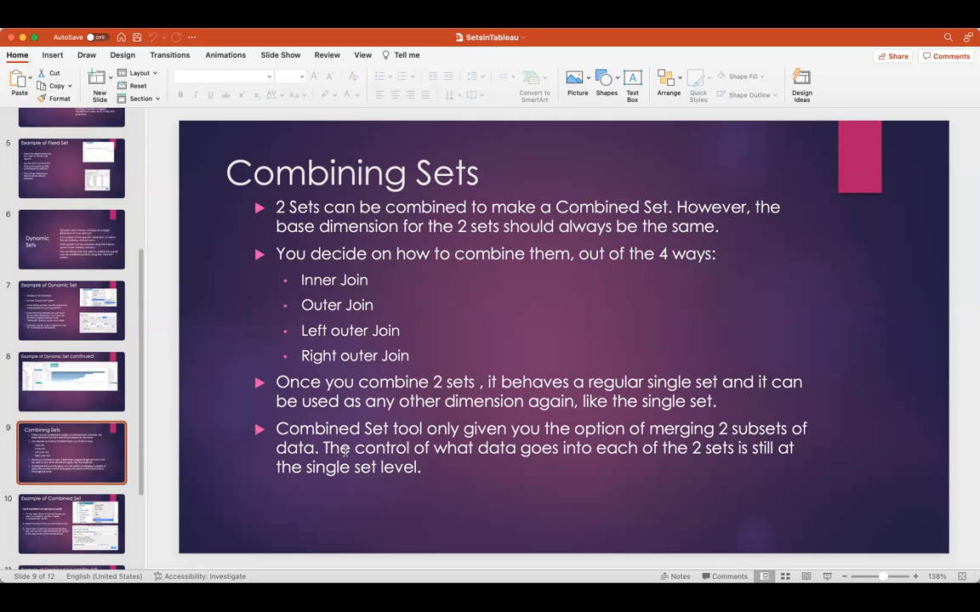
key(super+Tab)
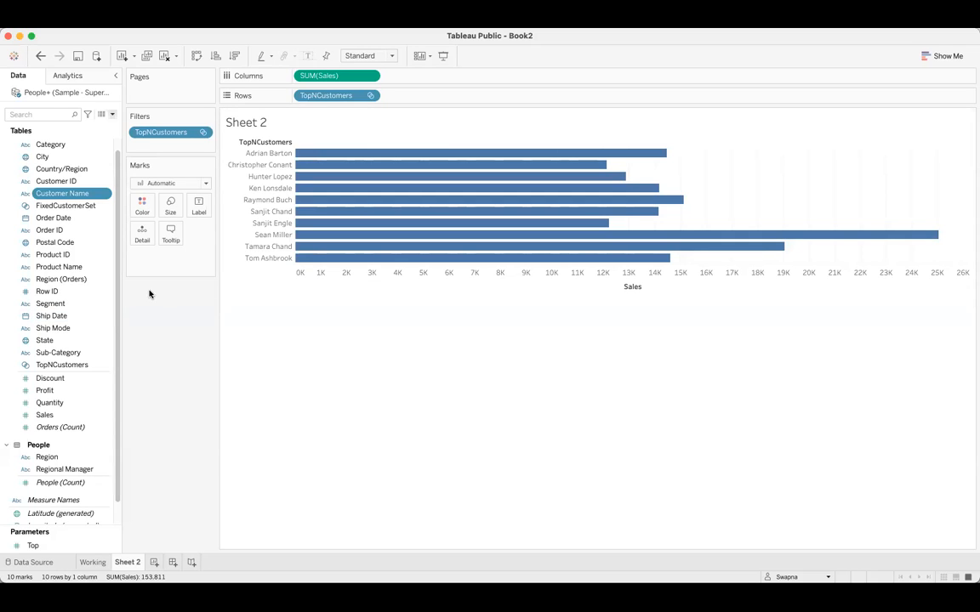
- Start a new parameter named Bottom with the Integer data type and a range of allowable values
click(112, 115)
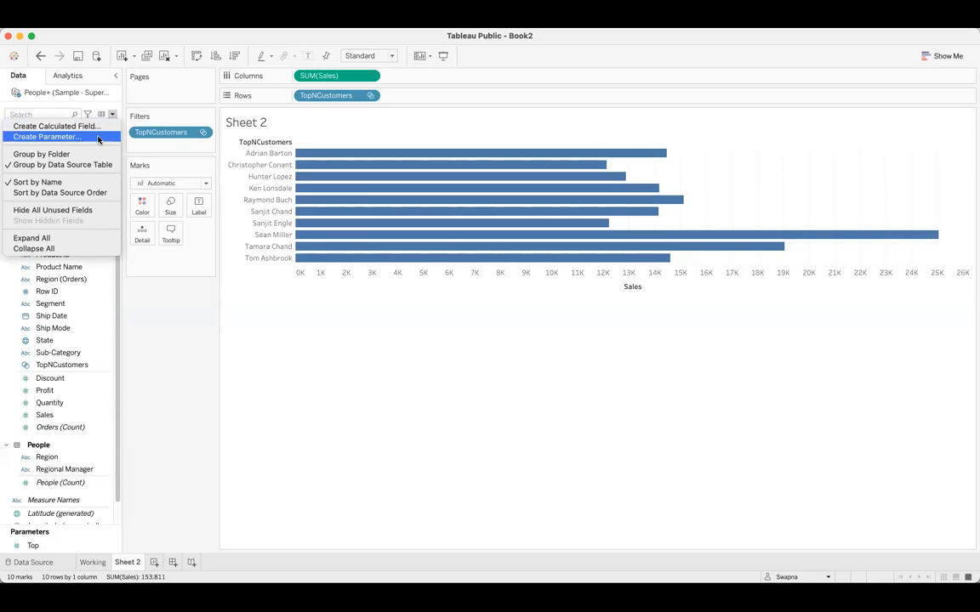
click(257, 327)
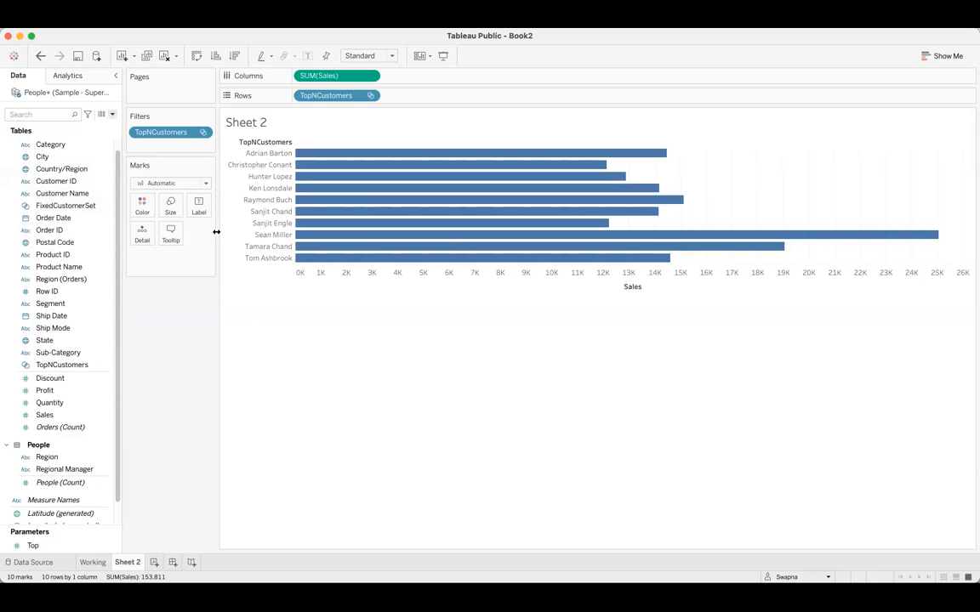
click(111, 115)
click(97, 136)
text(B)
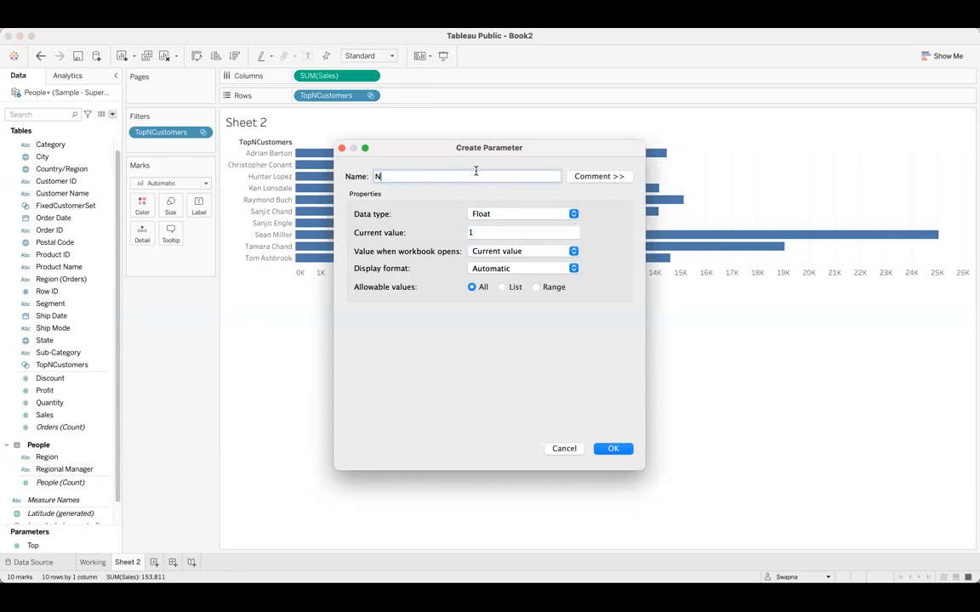
text(ottom)
click(514, 214)
click(510, 223)
click(536, 287)
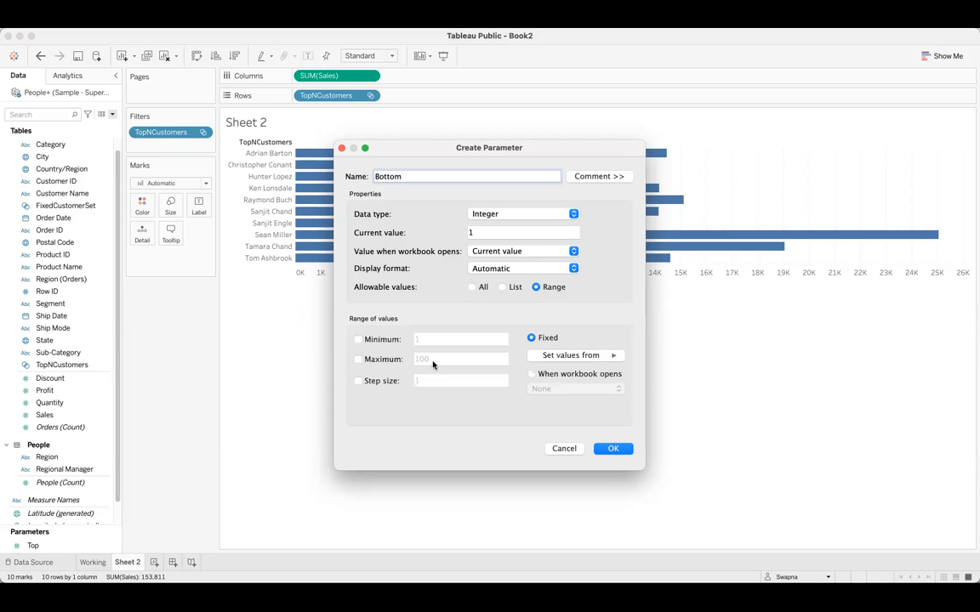
- Give the Bottom parameter a minimum of 1, a maximum of 20 and a step size of 1, and create it
click(358, 339)
click(359, 359)
click(437, 359)
key(BackSpace)
key(BackSpace)
key(BackSpace)
text(20)
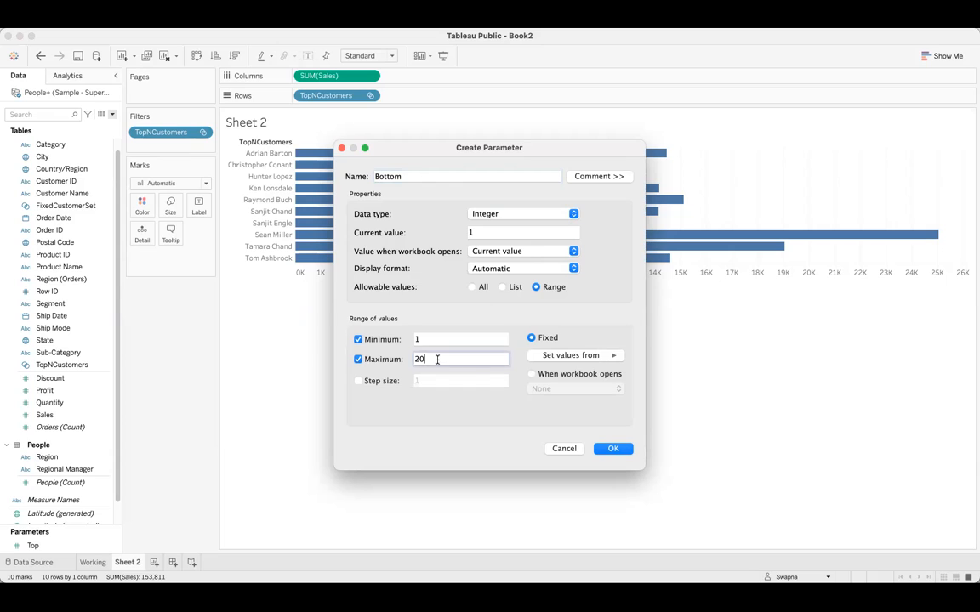
click(393, 380)
click(613, 448)
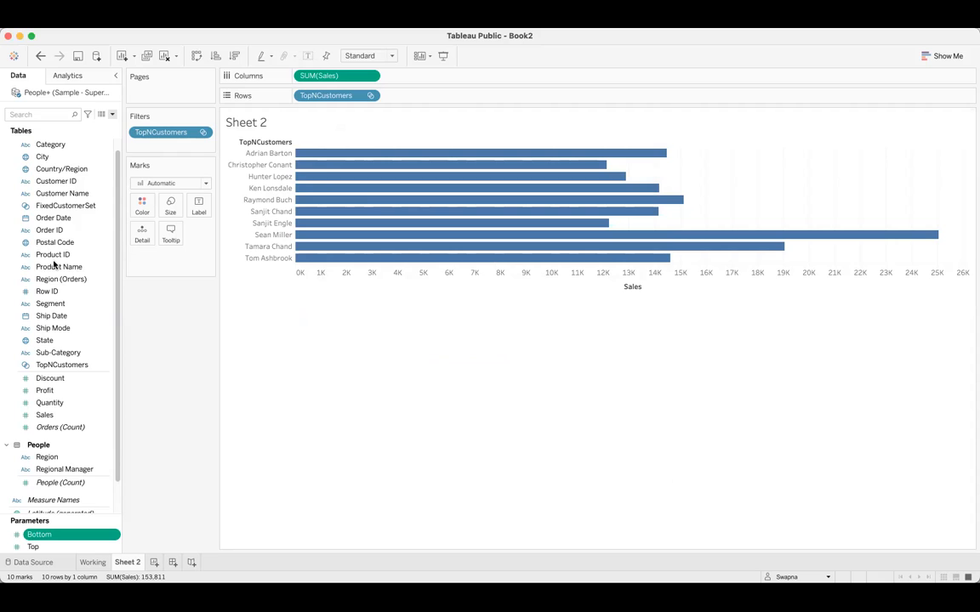
- Start a new set based on the Customer Name field and name it BottomNCustomers
right_click(105, 193)
mouse_move(127, 278)
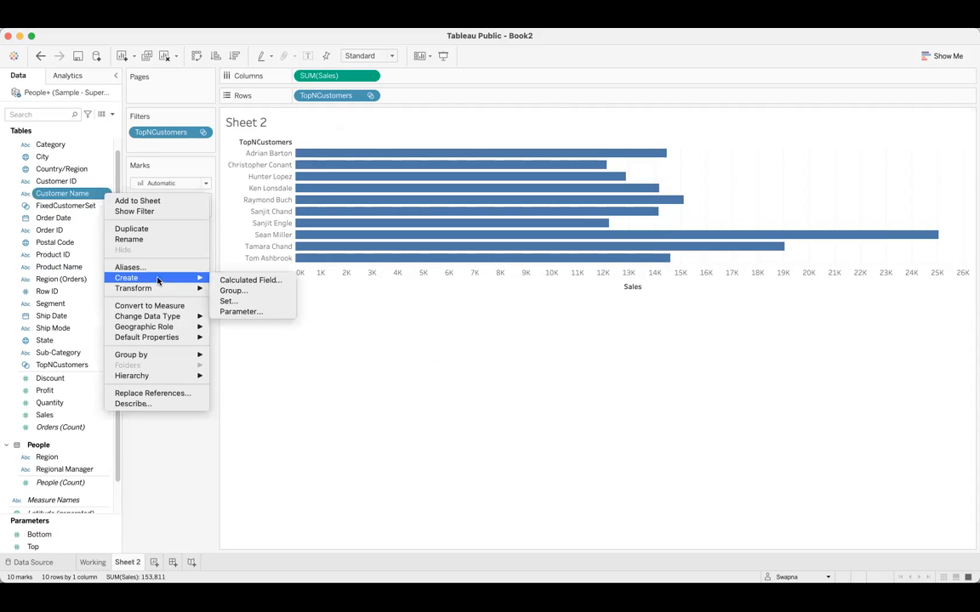
click(244, 305)
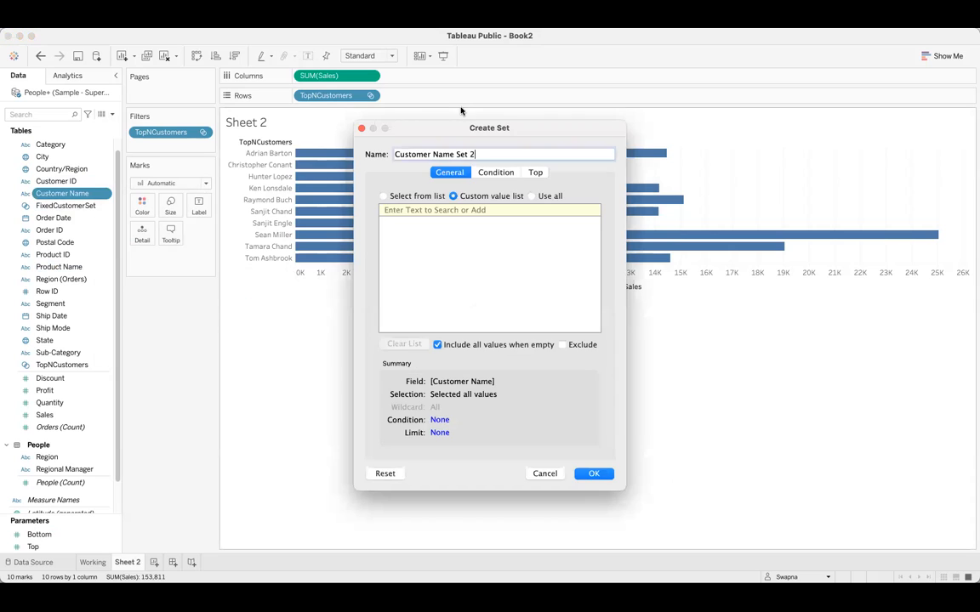
text(BottomNC)
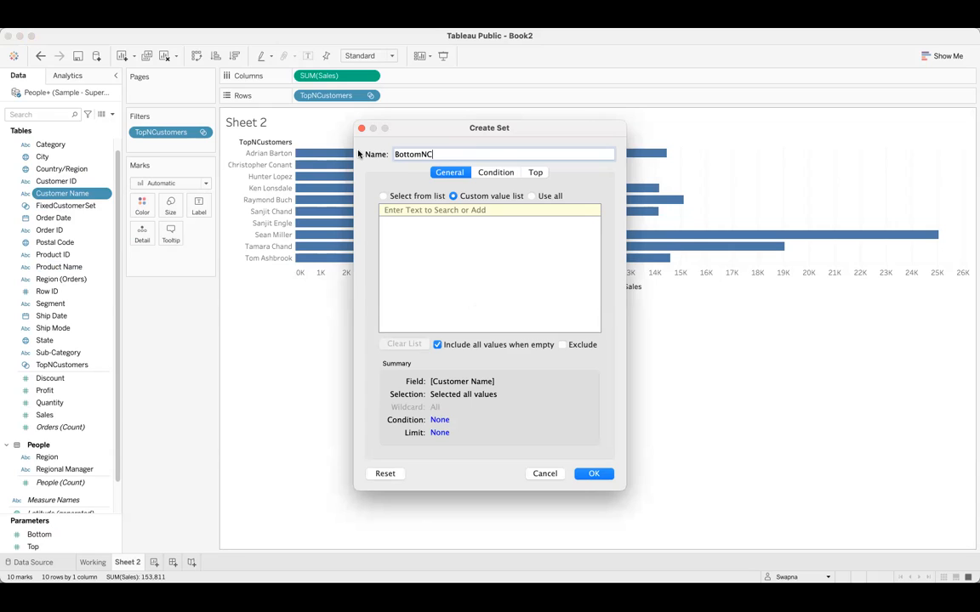
text(ustomers)
- Limit the BottomNCustomers set by field to the bottom customers by sum of Sales, using the Bottom parameter as the count, and create it
click(536, 173)
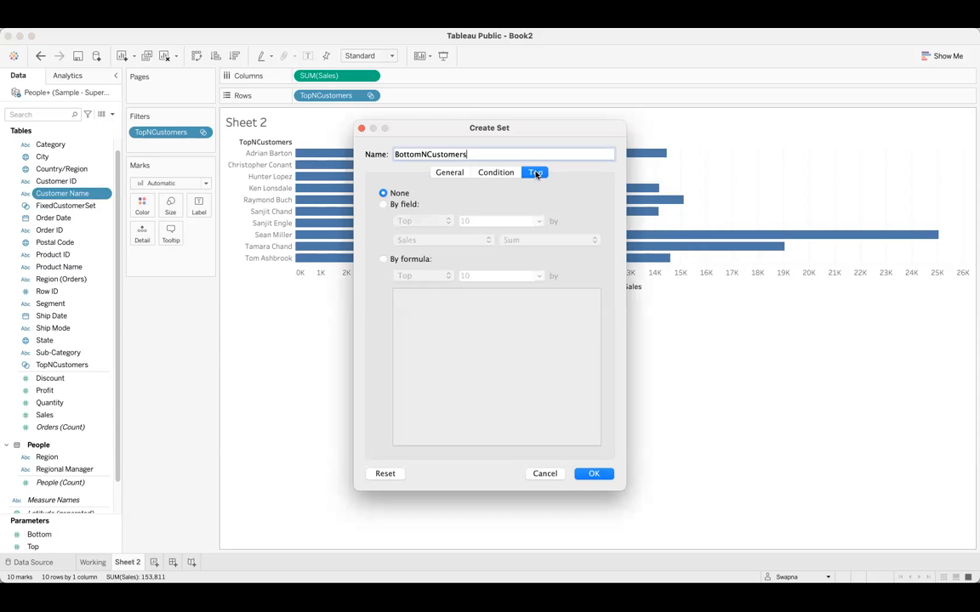
click(406, 204)
click(446, 221)
click(412, 231)
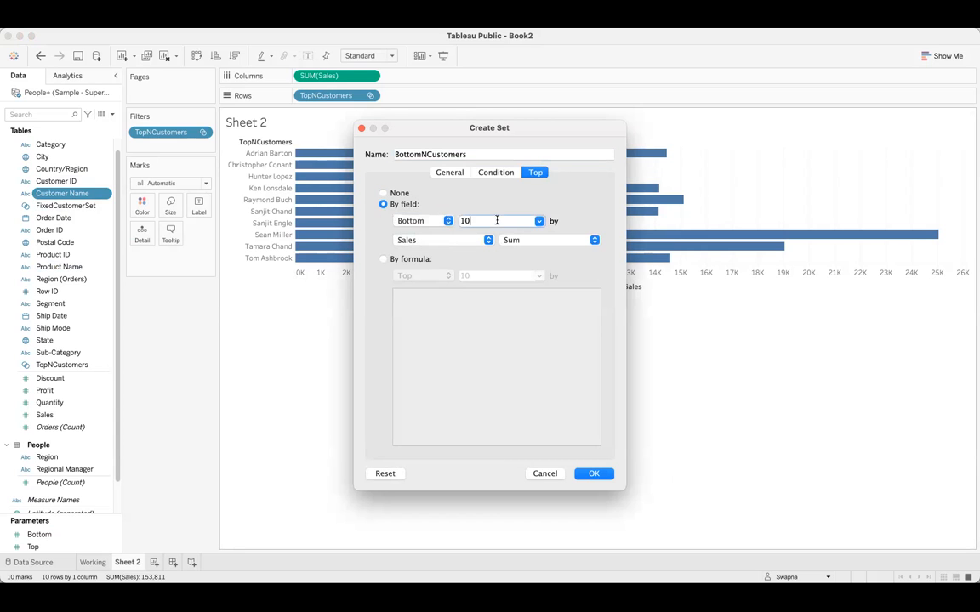
click(545, 222)
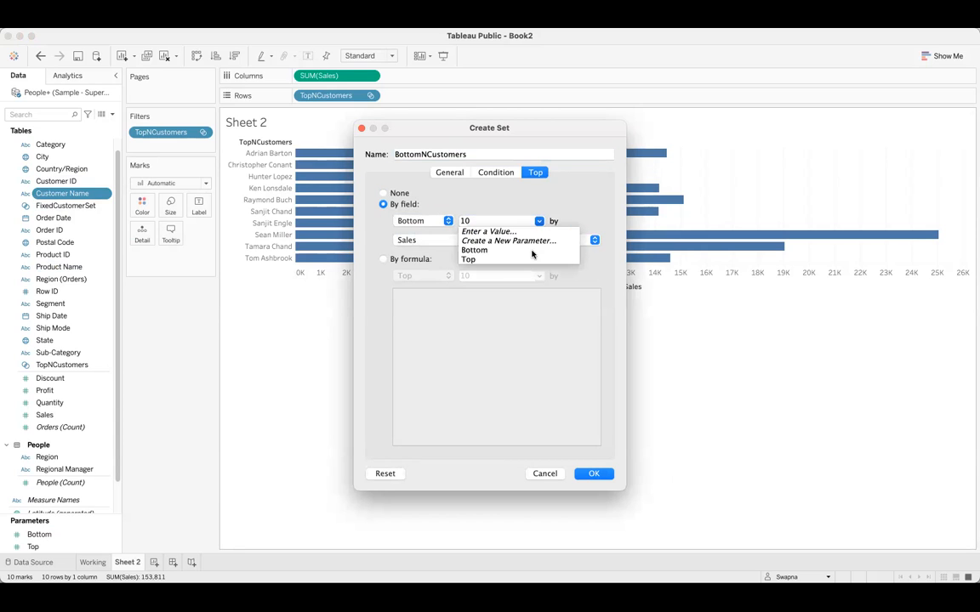
click(467, 251)
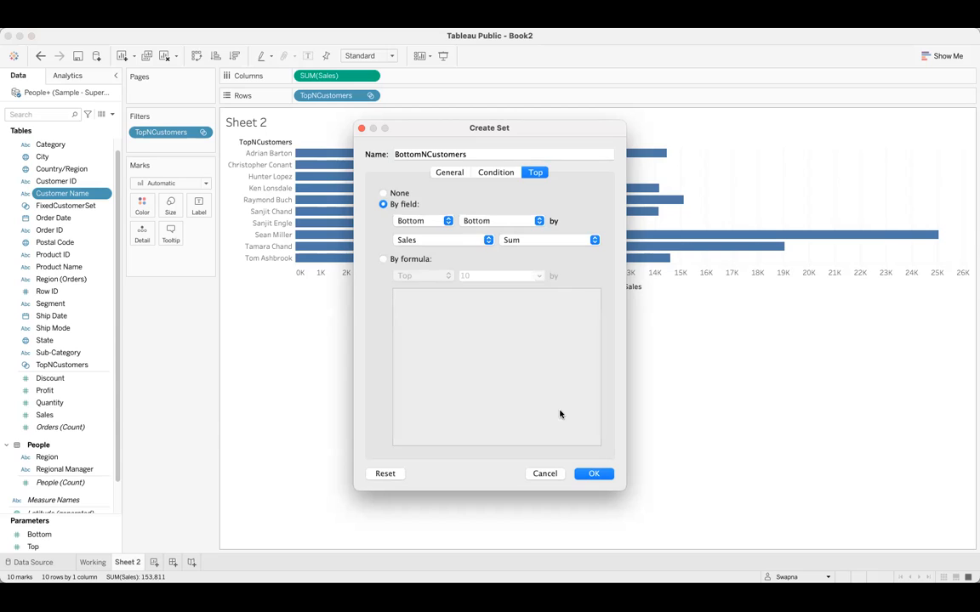
click(595, 474)
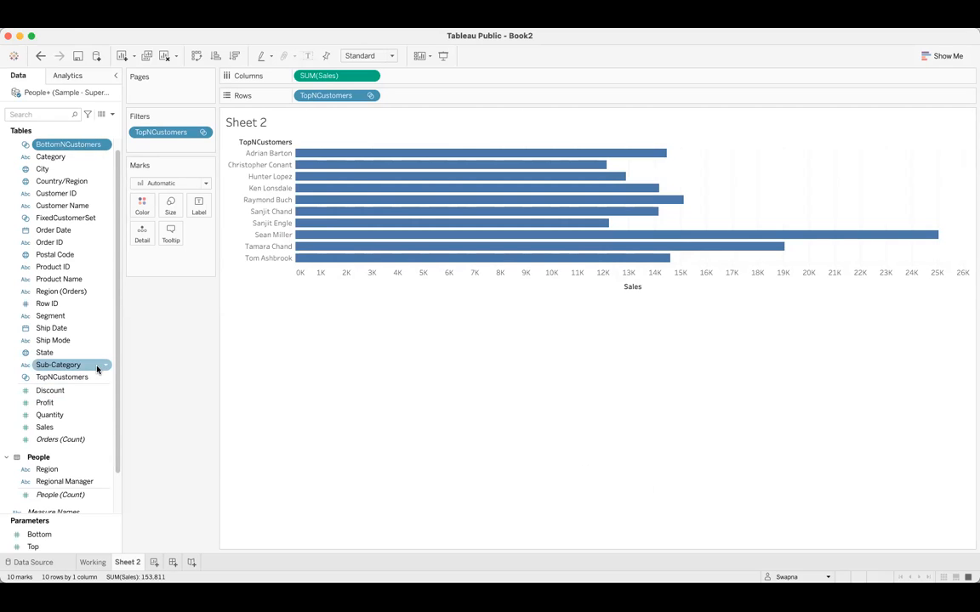
- Start a combined set from BottomNCustomers and name it CombinedtopNBottomNCustomersbySales
click(106, 147)
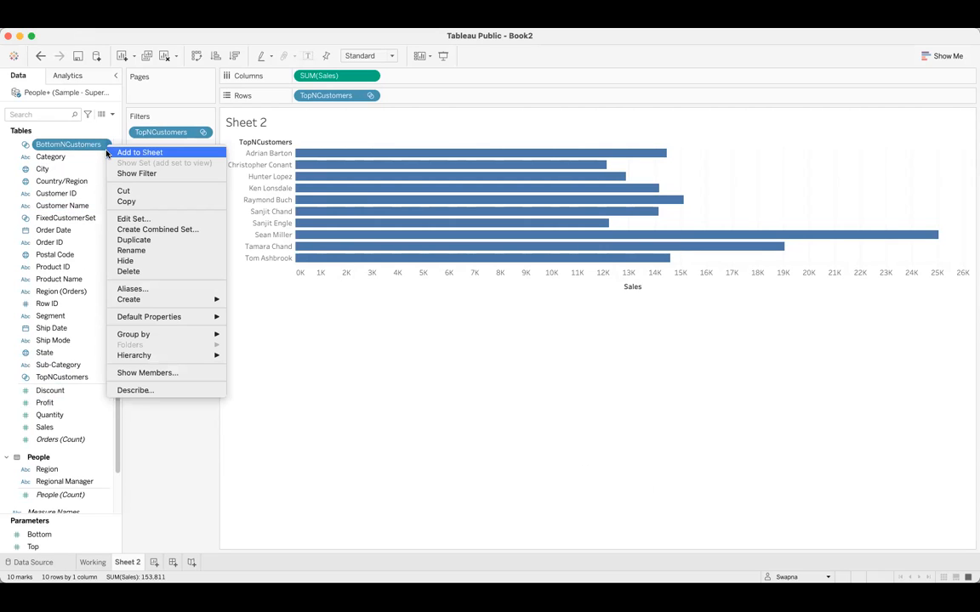
click(150, 231)
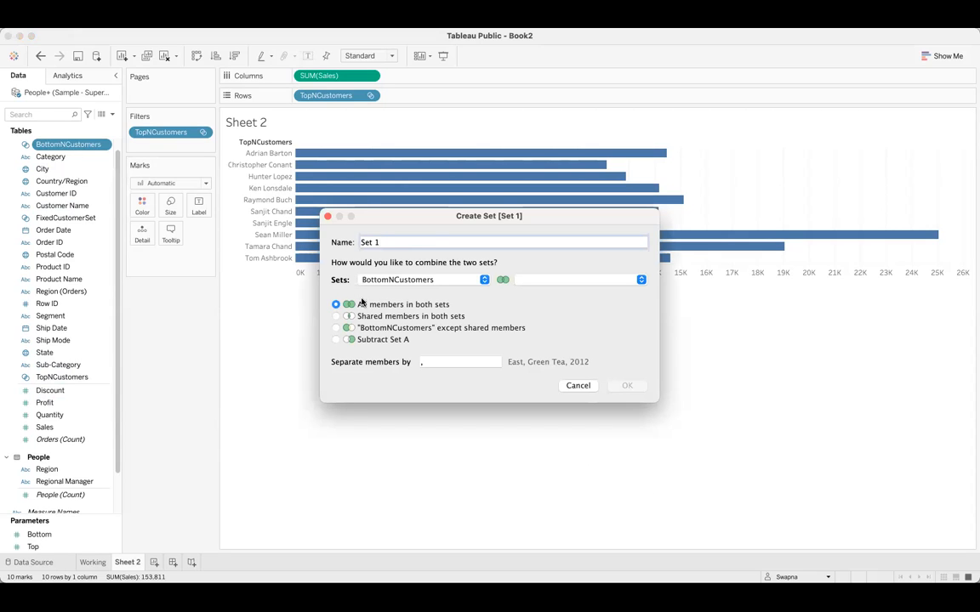
click(433, 241)
key(BackSpace)
key(BackSpace)
key(BackSpace)
key(BackSpace)
key(BackSpace)
text(CombinedtopNBottomNCustomers)
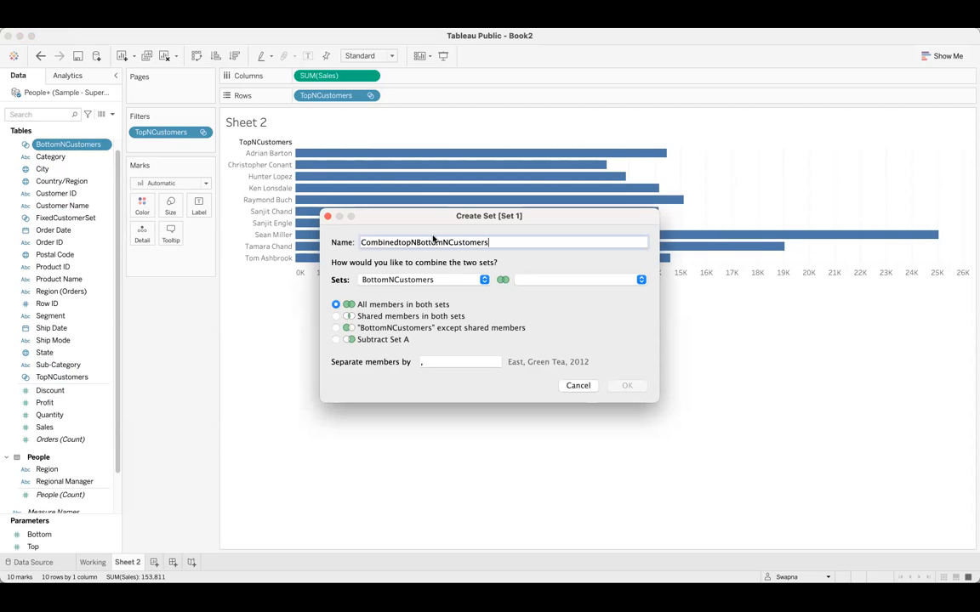
text(bySales)
- Choose TopNCustomers as the second set, keep all members in both sets, and create the combined set
click(640, 280)
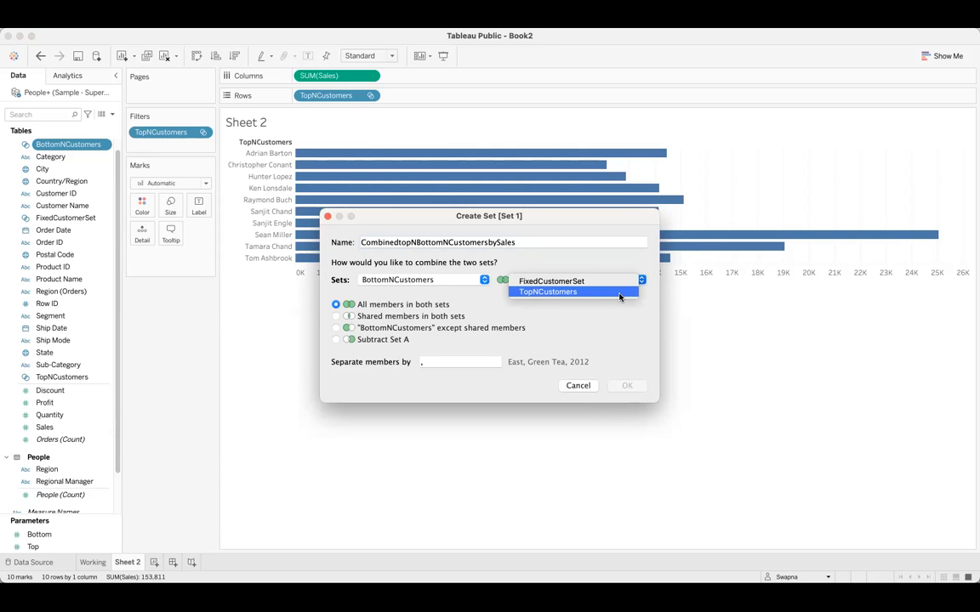
click(619, 294)
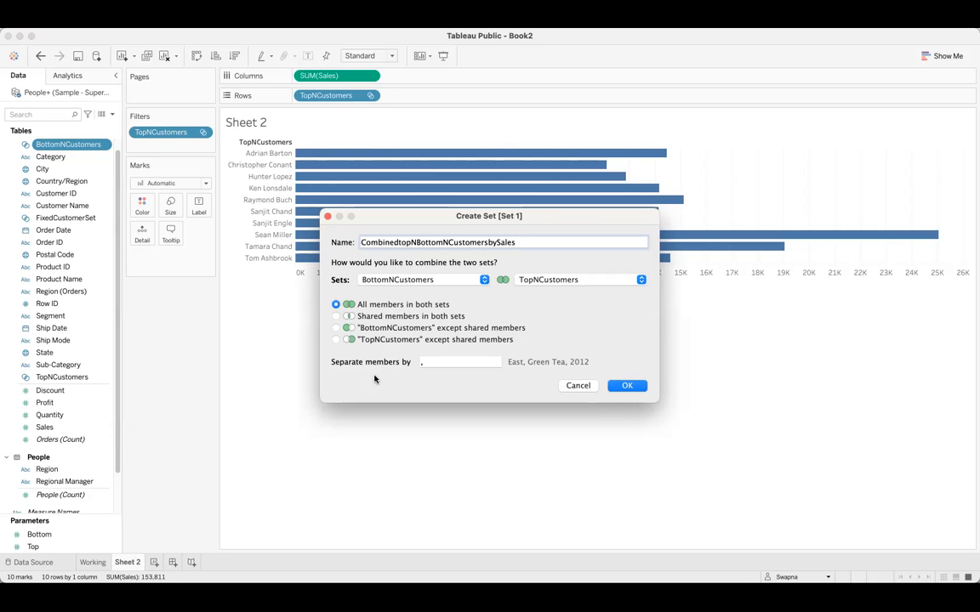
click(625, 386)
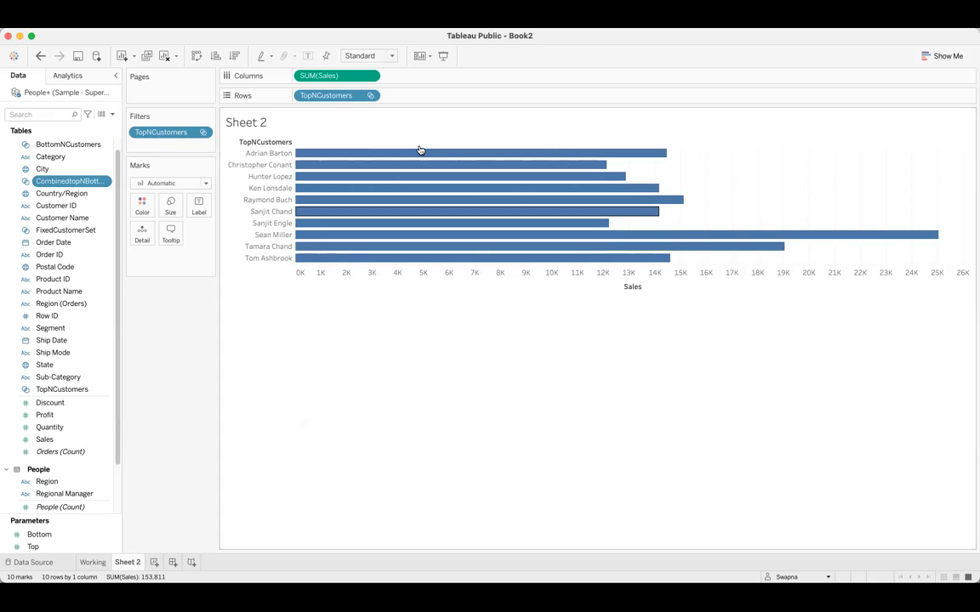
- Replace TopNCustomers on Rows with the CombinedtopNBottomNCustomersbySales set and show its members
drag(358, 100, 90, 218)
drag(71, 182, 343, 96)
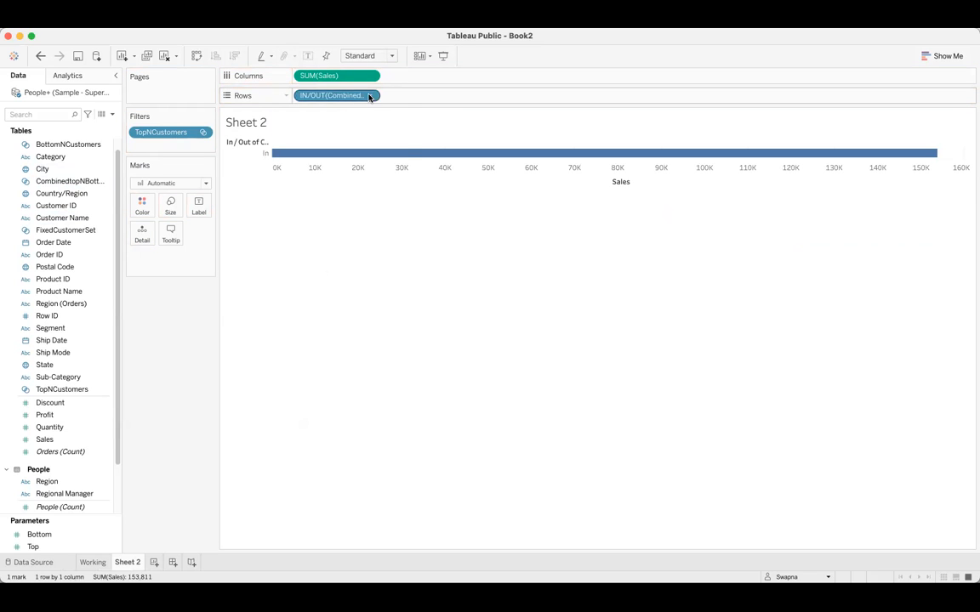
click(369, 96)
click(364, 215)
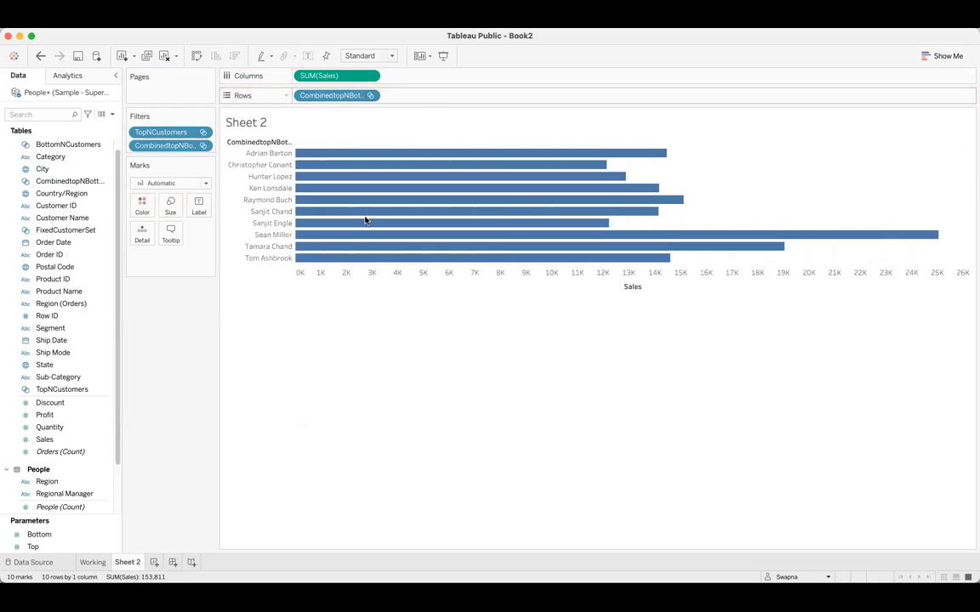
mouse_move(365, 220)
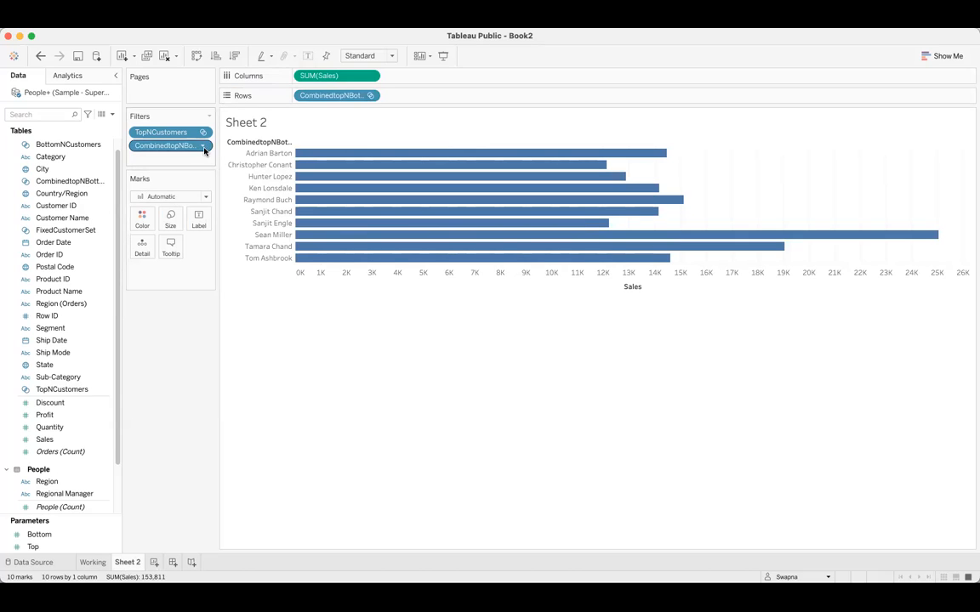
- Swap the TopNCustomers filter for the combined set and place the combined set's members on Rows again
drag(178, 147, 33, 242)
click(98, 183)
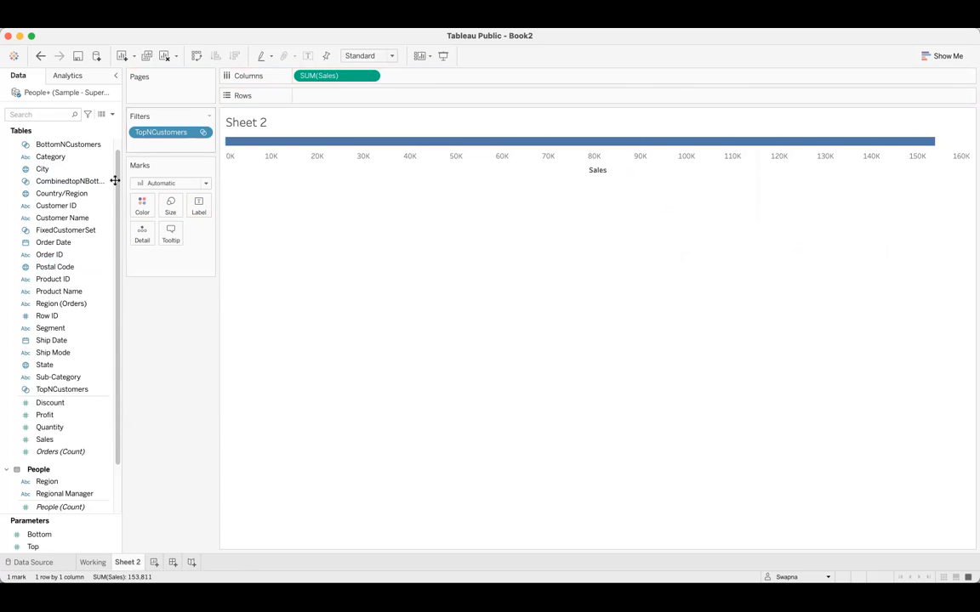
drag(73, 189, 61, 217)
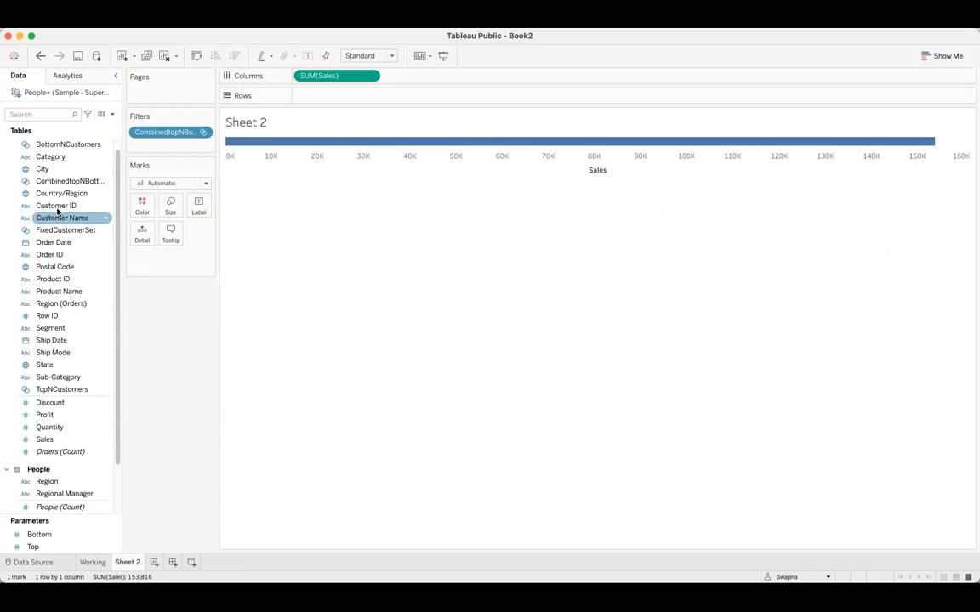
drag(155, 138, 355, 98)
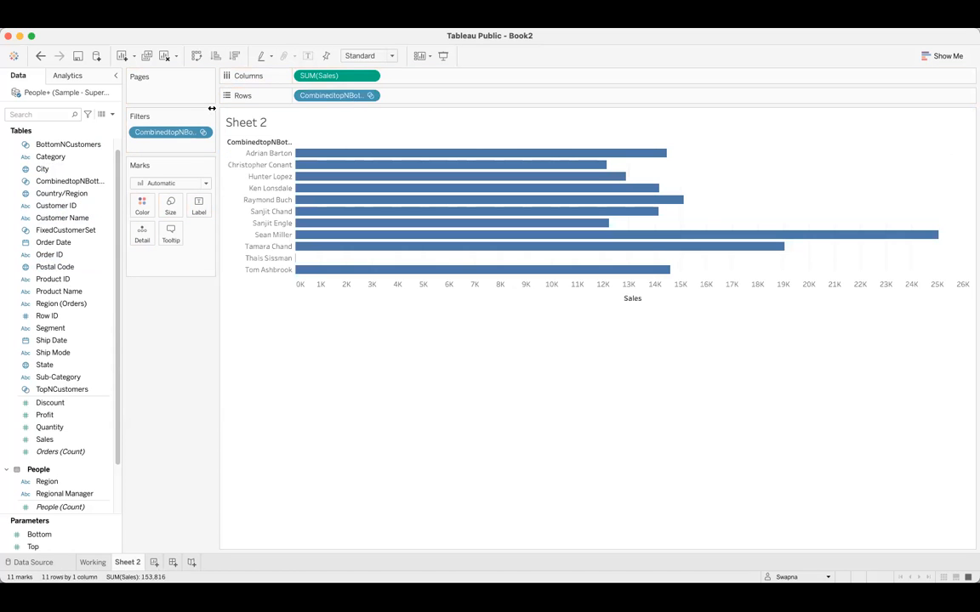
- Clear Sheet 2 by removing the combined set from Filters and Rows and SUM(Sales) from Columns
right_click(177, 134)
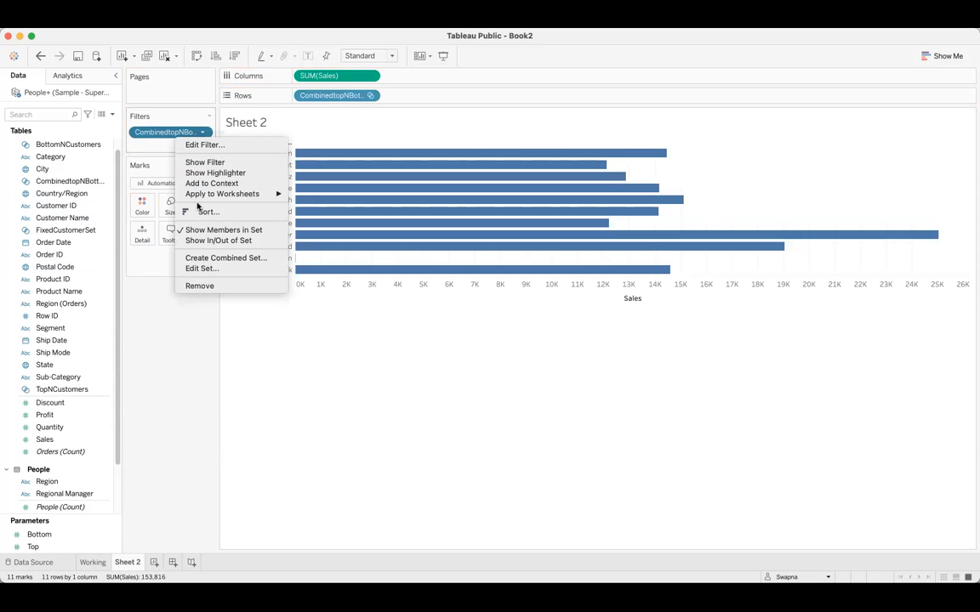
click(203, 294)
click(204, 135)
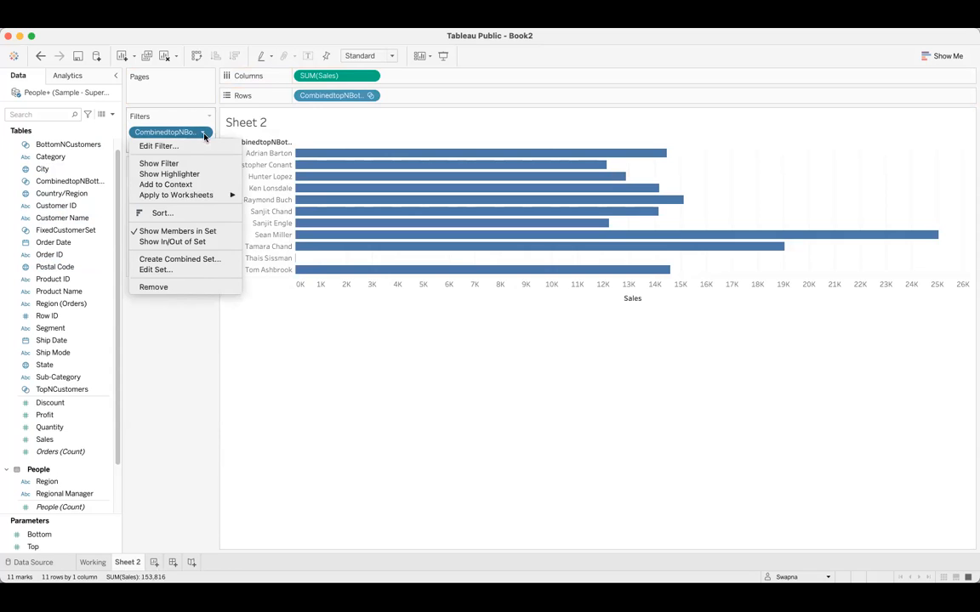
click(202, 285)
drag(325, 76, 68, 255)
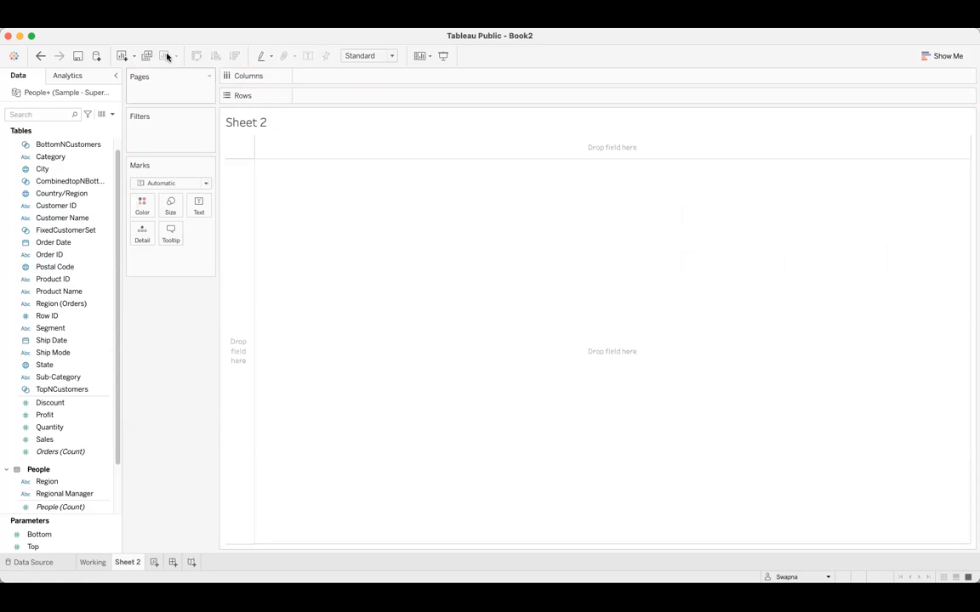
- Place the CombinedtopNBottomNCustomersbySales set on Rows of the empty sheet and show its members
click(87, 185)
drag(87, 184, 353, 99)
click(370, 96)
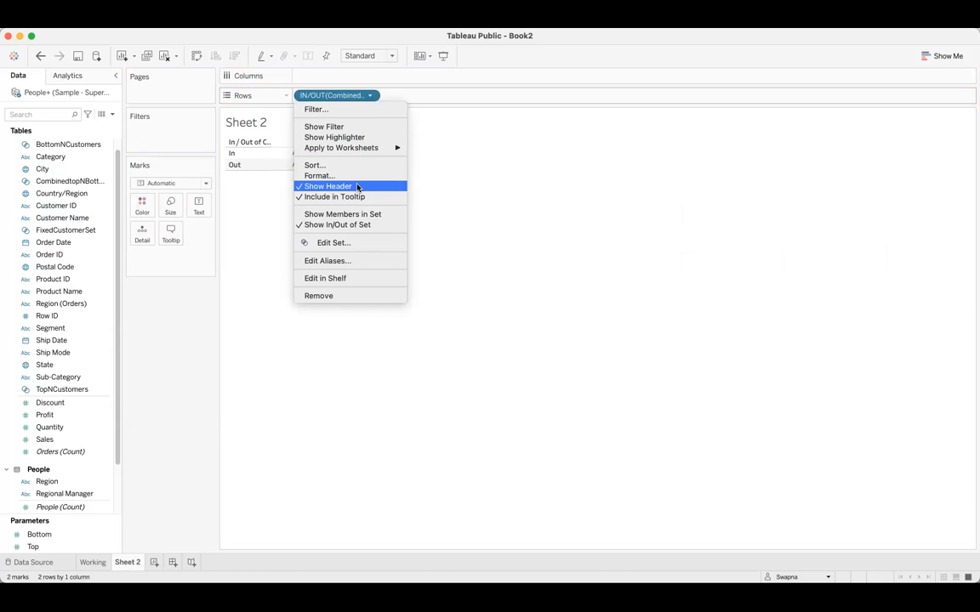
click(362, 214)
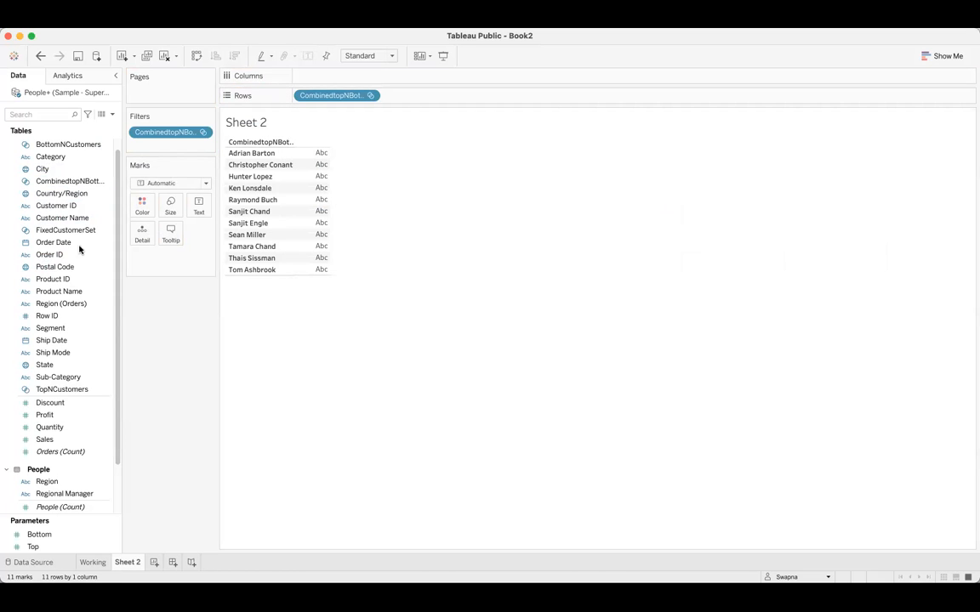
- Review the limit settings of the BottomNCustomers set and close its editor without changes
click(81, 294)
click(87, 389)
click(99, 146)
click(105, 149)
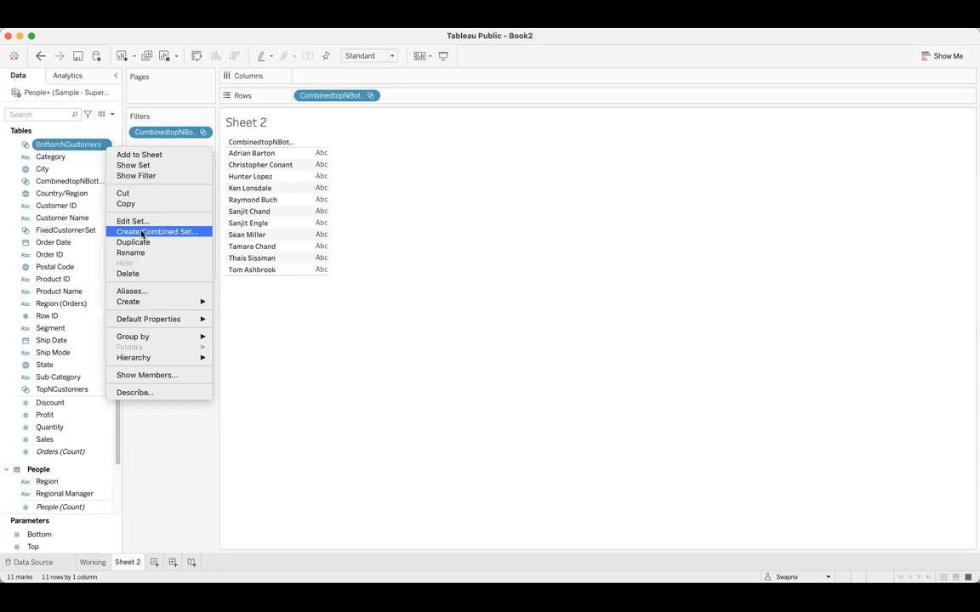
click(141, 222)
click(534, 173)
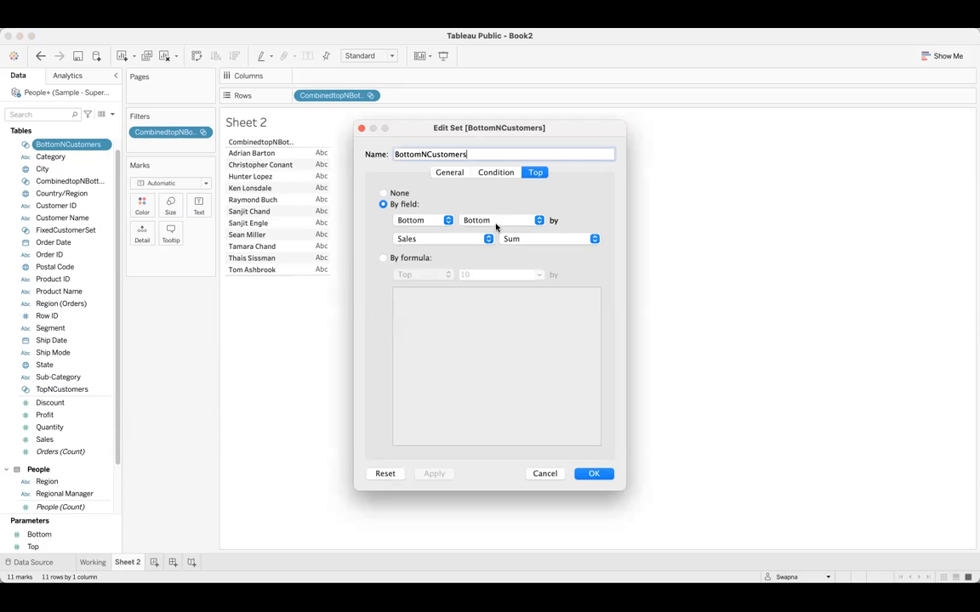
click(592, 473)
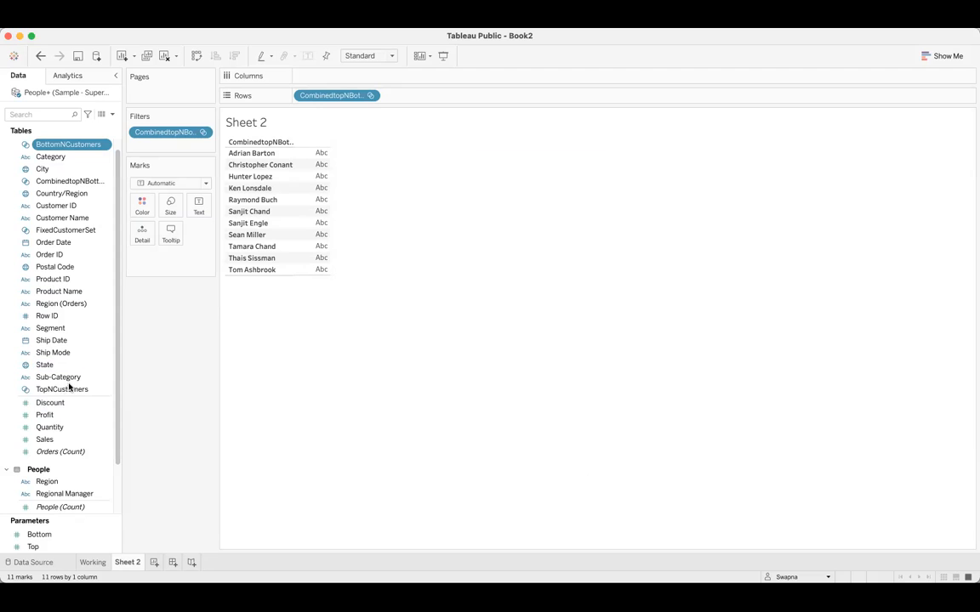
- Set the current value of the Bottom parameter to 10
right_click(110, 535)
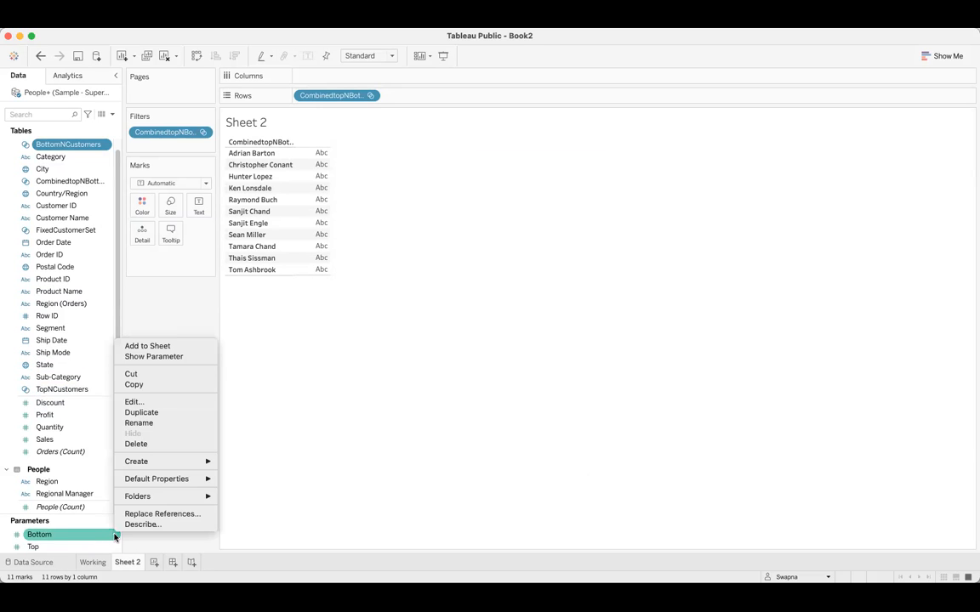
click(135, 402)
click(513, 231)
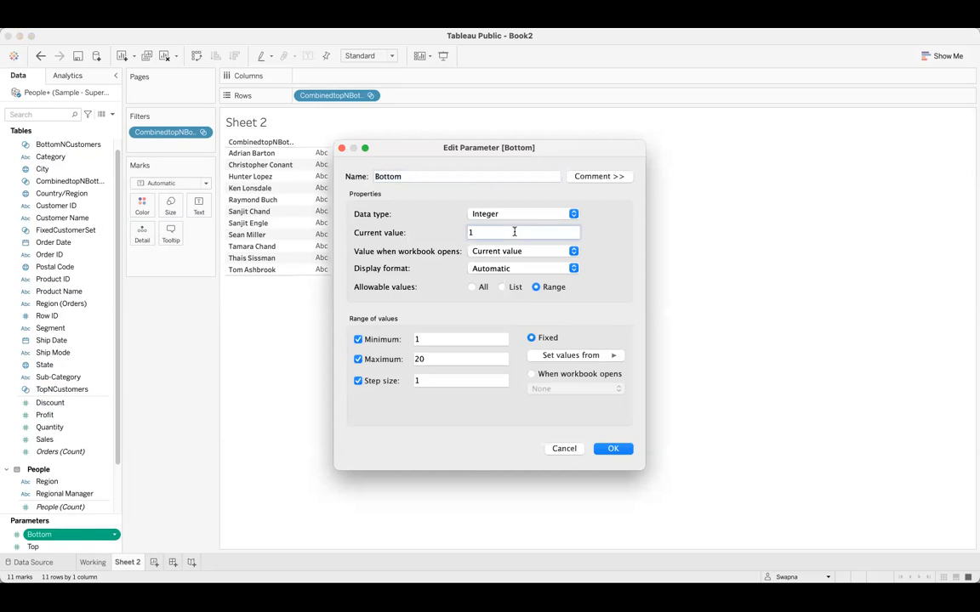
text(0)
click(617, 448)
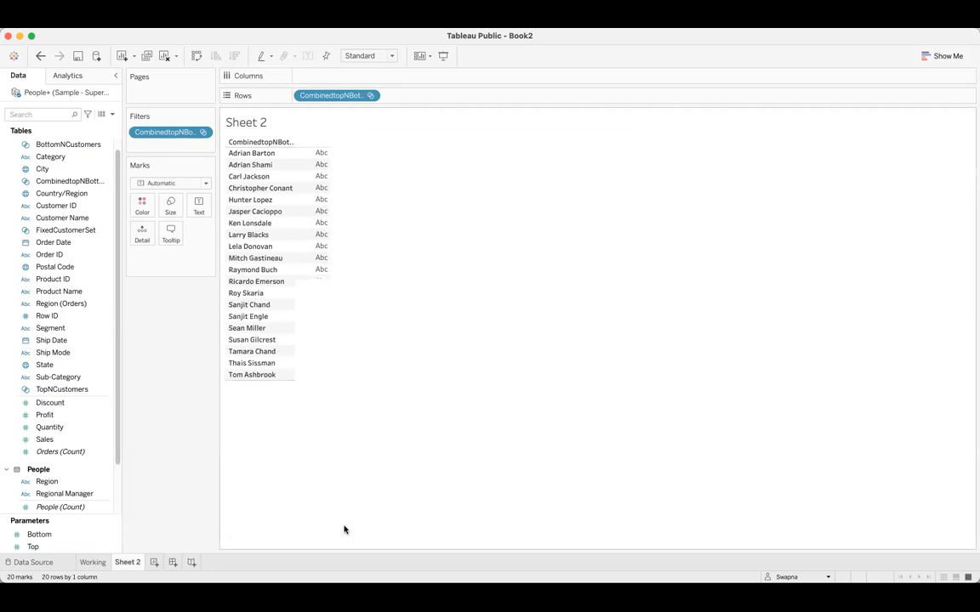
- Show the controls for the Bottom and Top parameters on Sheet 2
click(106, 533)
right_click(106, 533)
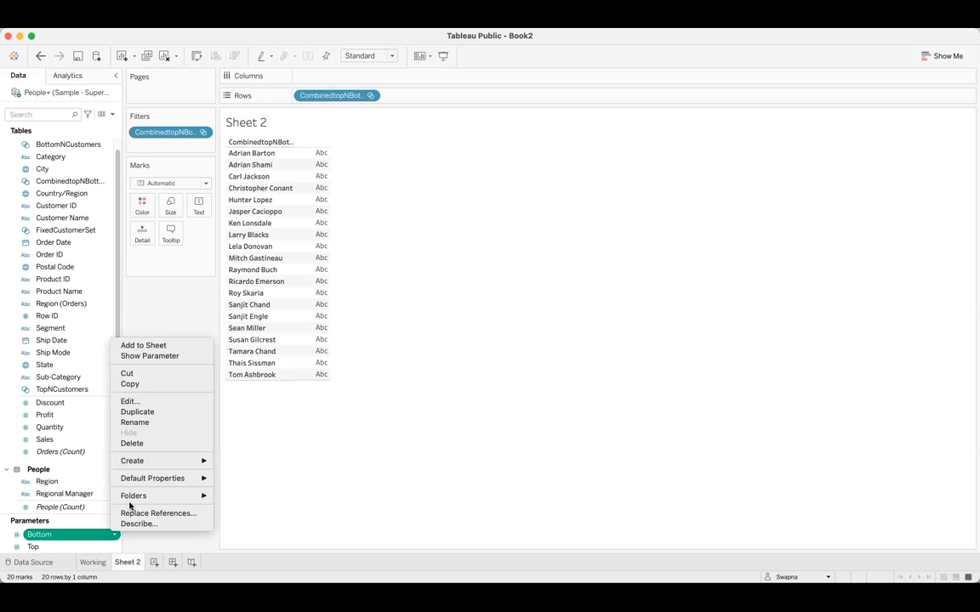
mouse_move(138, 501)
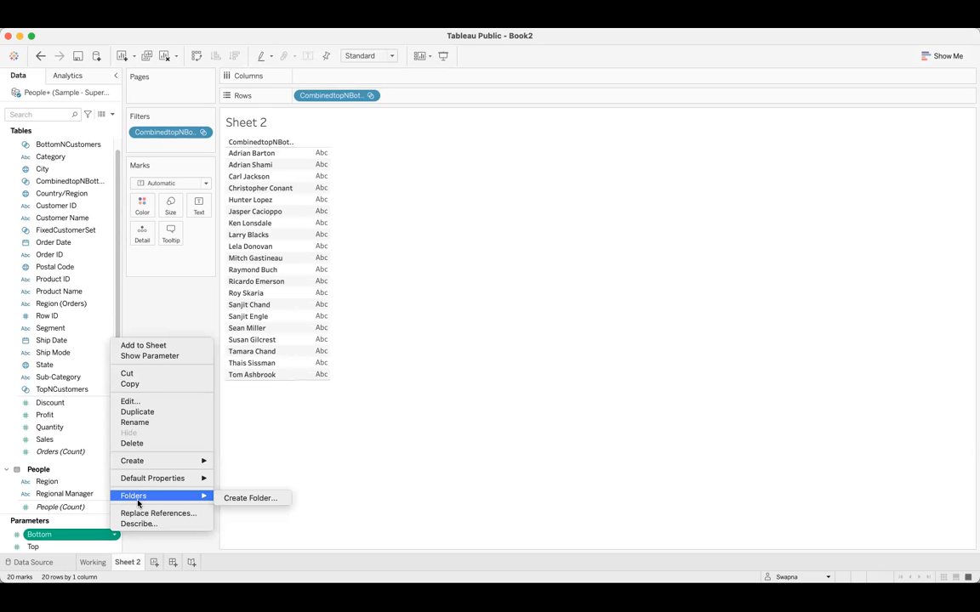
click(180, 356)
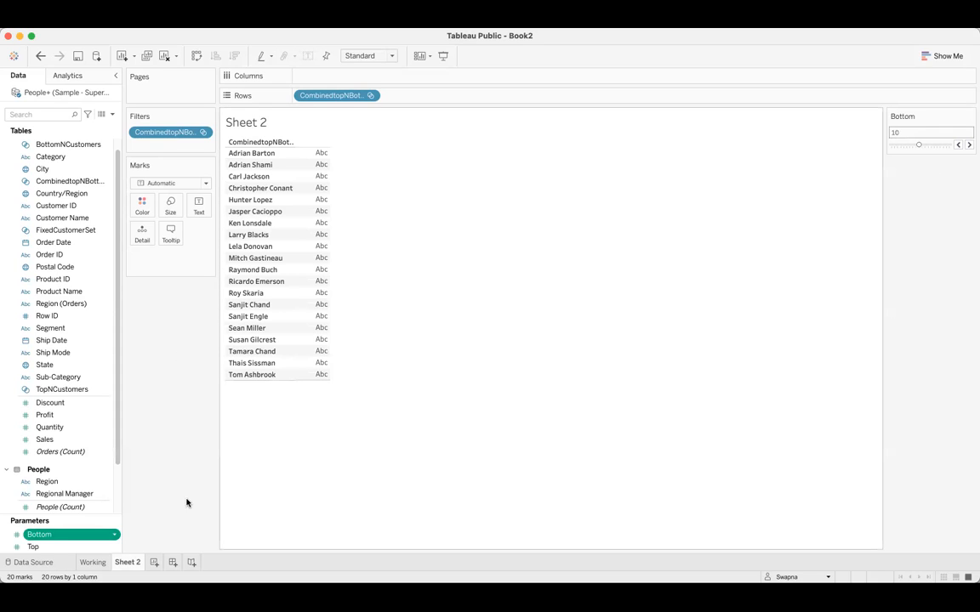
right_click(51, 547)
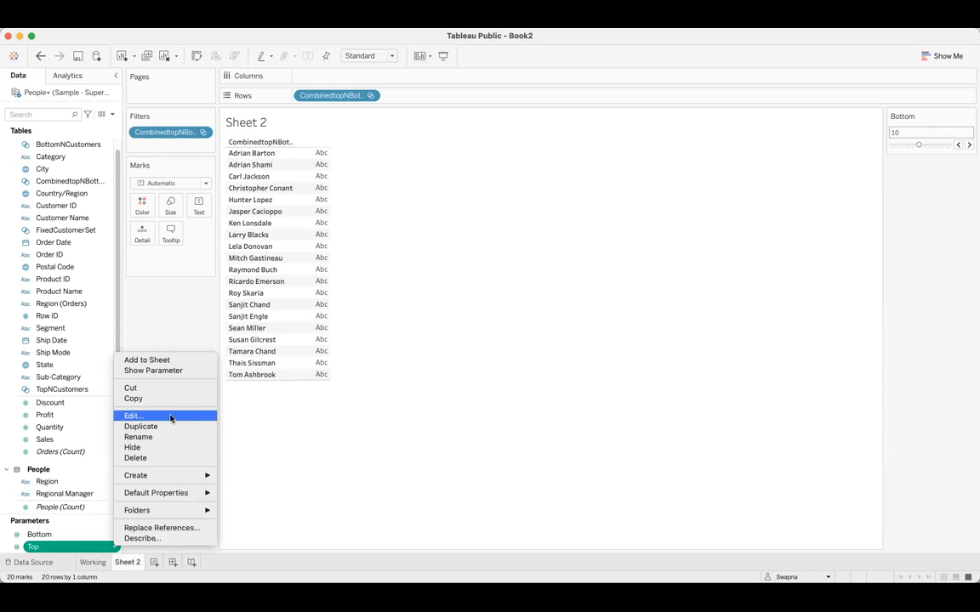
click(164, 371)
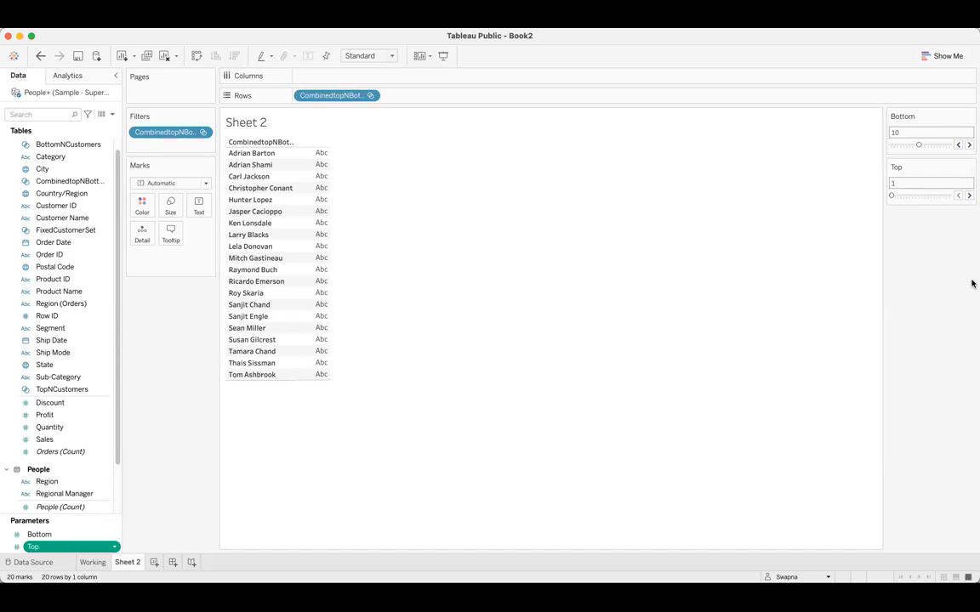
- Raise the Top parameter to 10 with its on-sheet control
click(969, 197)
click(968, 197)
click(969, 196)
click(968, 197)
click(969, 196)
click(968, 196)
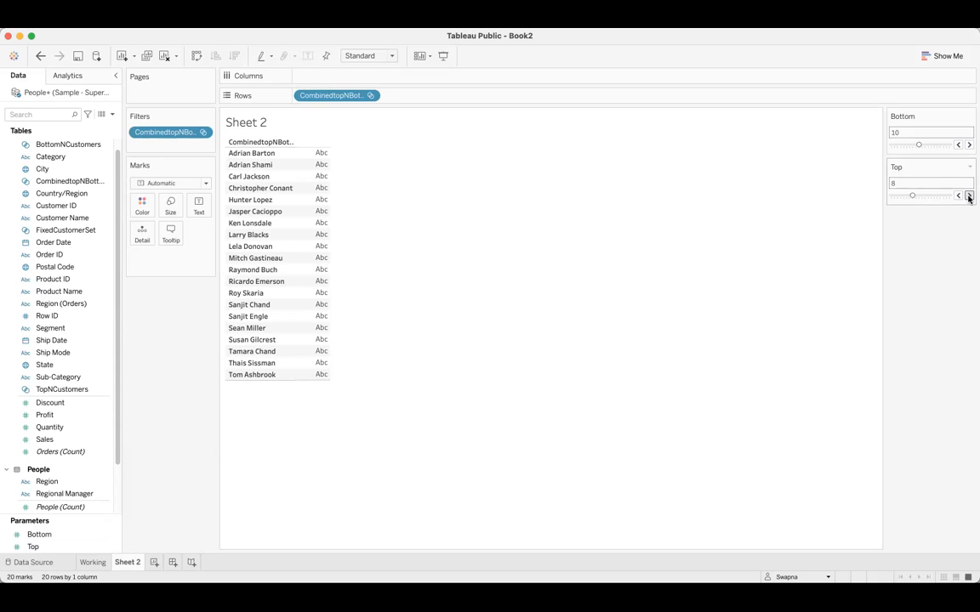
click(968, 196)
click(969, 196)
click(958, 195)
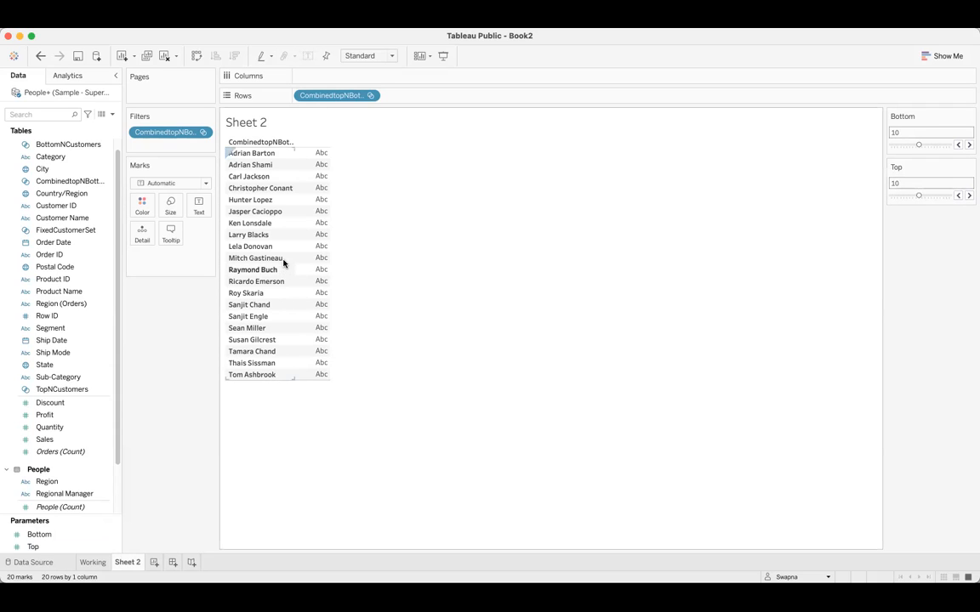
- Chart Sales on Columns for the combined set, sorted in descending order and with the bars colored by Sales
drag(47, 439, 296, 66)
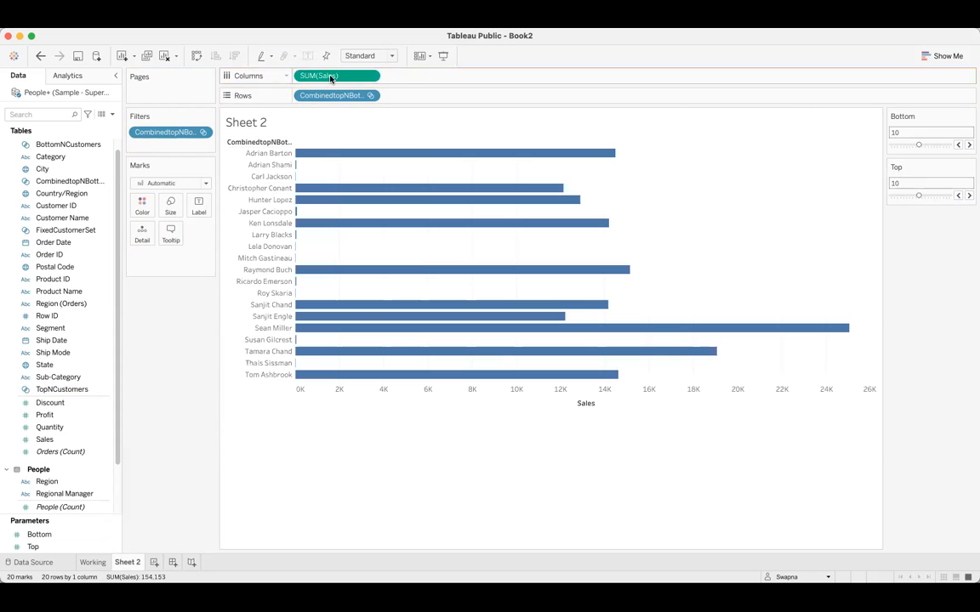
click(234, 56)
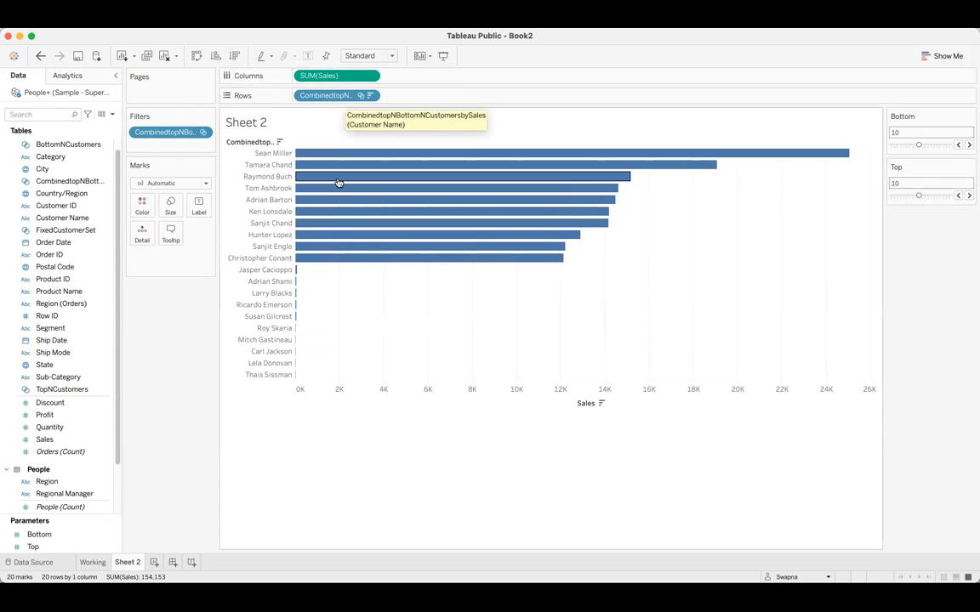
mouse_move(339, 183)
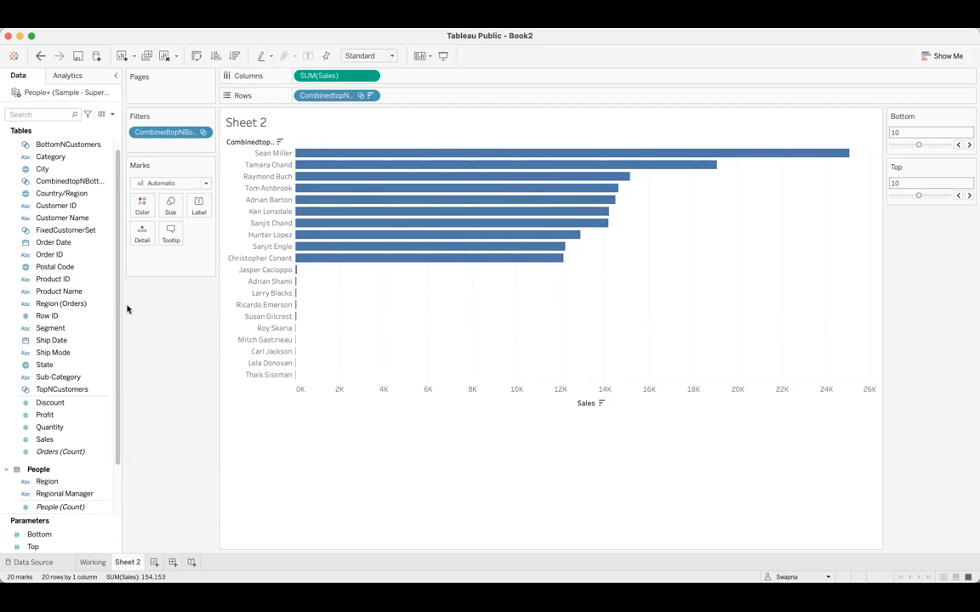
mouse_move(75, 439)
mouse_down()
mouse_move(157, 172)
mouse_move(142, 207)
mouse_up()
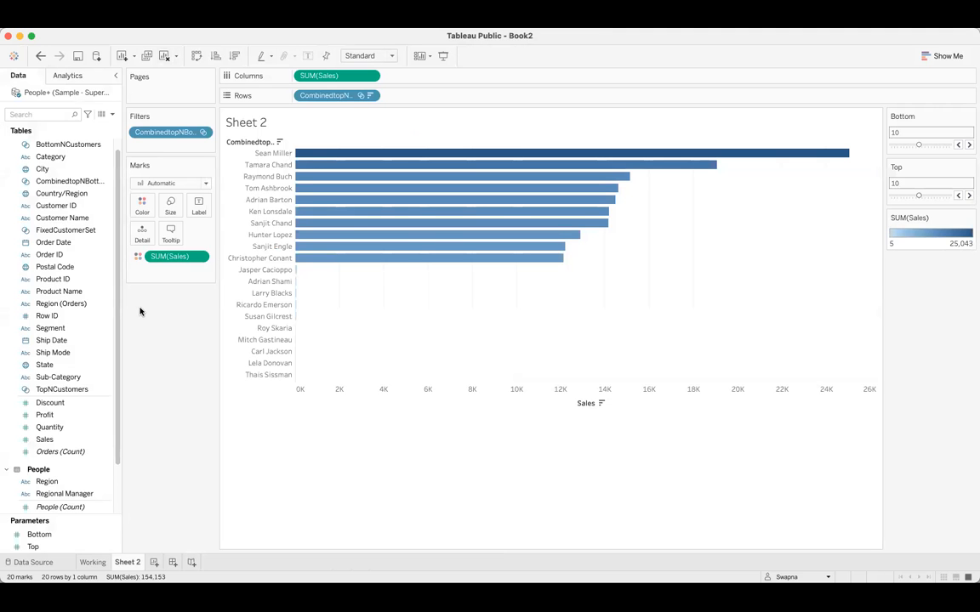
- Review how the CombinedtopNBottomNCustomersbySales set merges its two sets and close its editor without changes
click(78, 233)
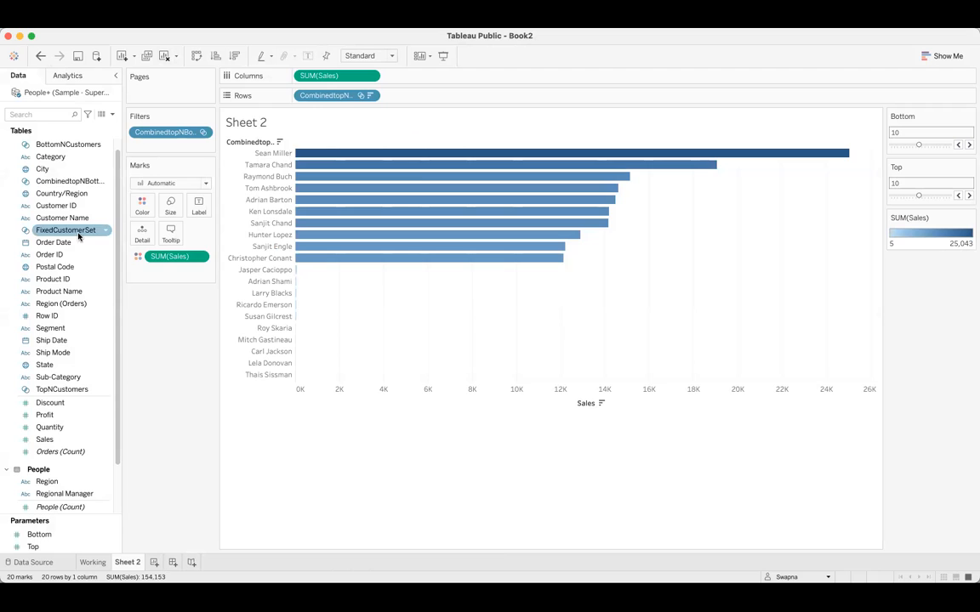
click(101, 181)
right_click(100, 181)
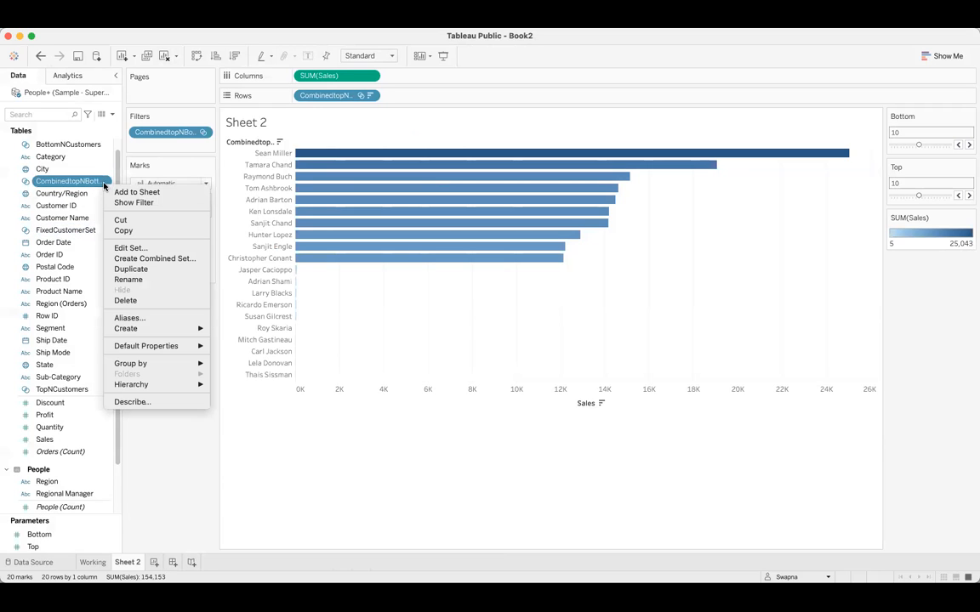
click(129, 248)
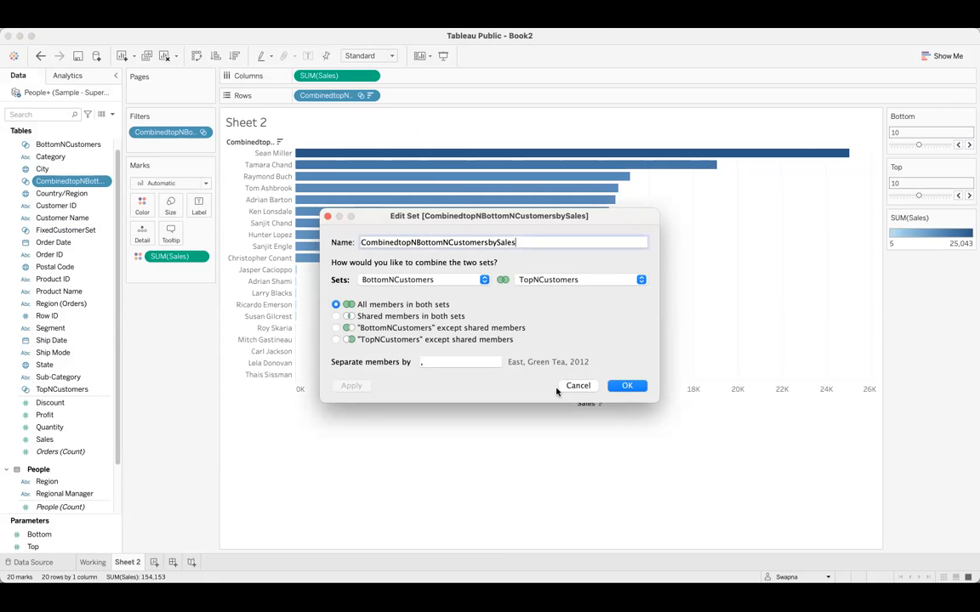
click(627, 386)
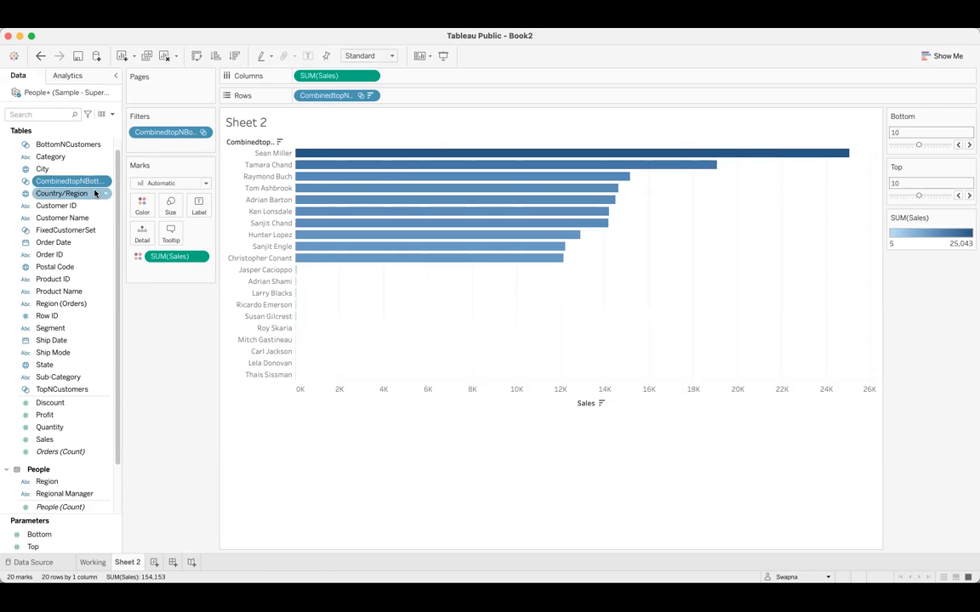
- Change the limit of the TopNCustomers set to rank customers by the sum of Profit
right_click(101, 390)
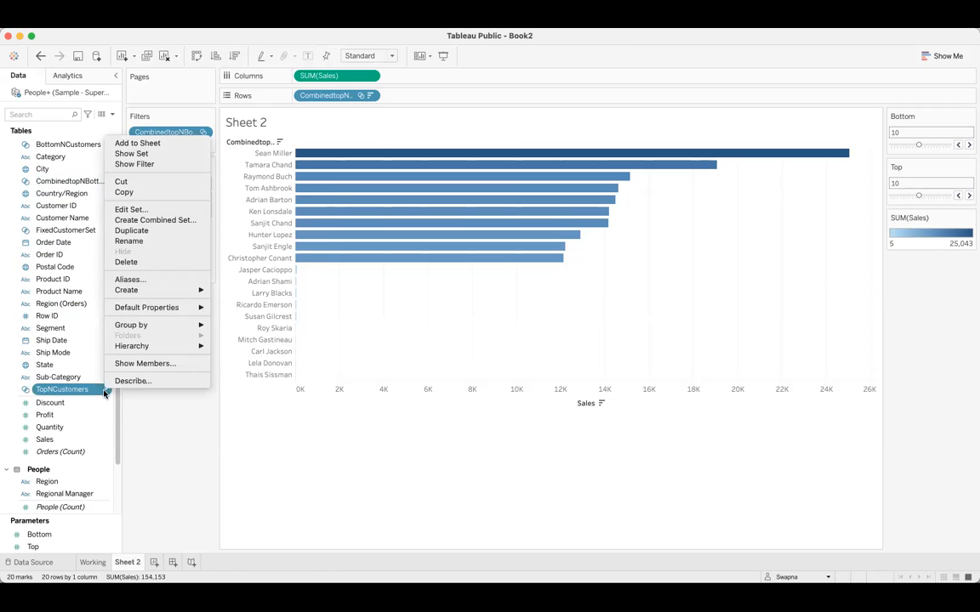
click(132, 209)
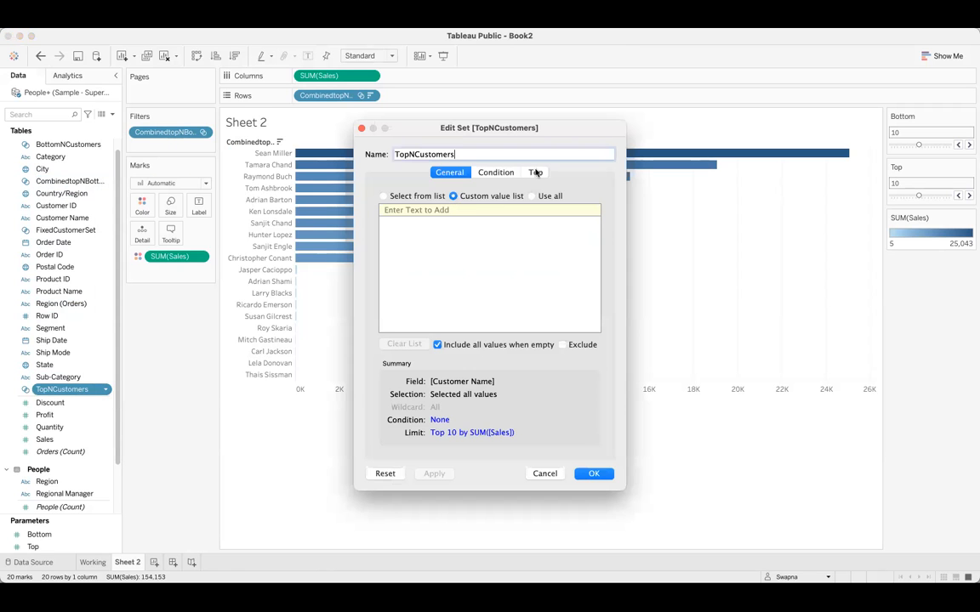
click(535, 172)
click(489, 240)
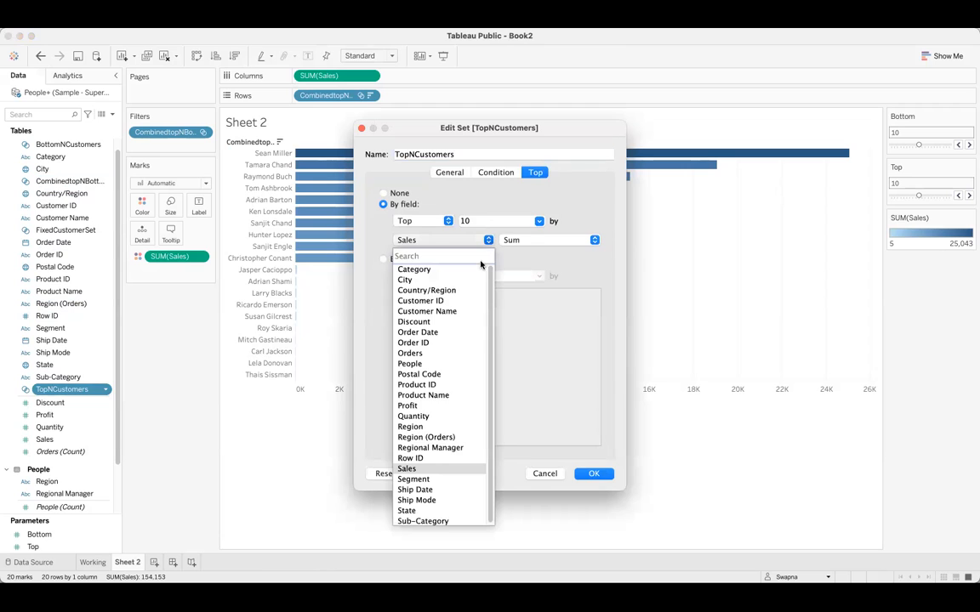
click(431, 406)
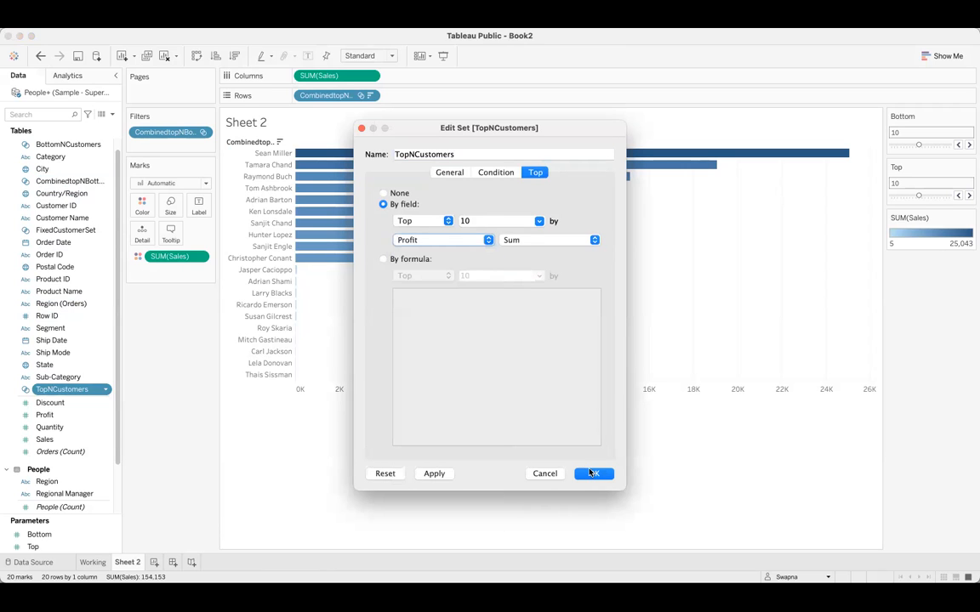
click(592, 473)
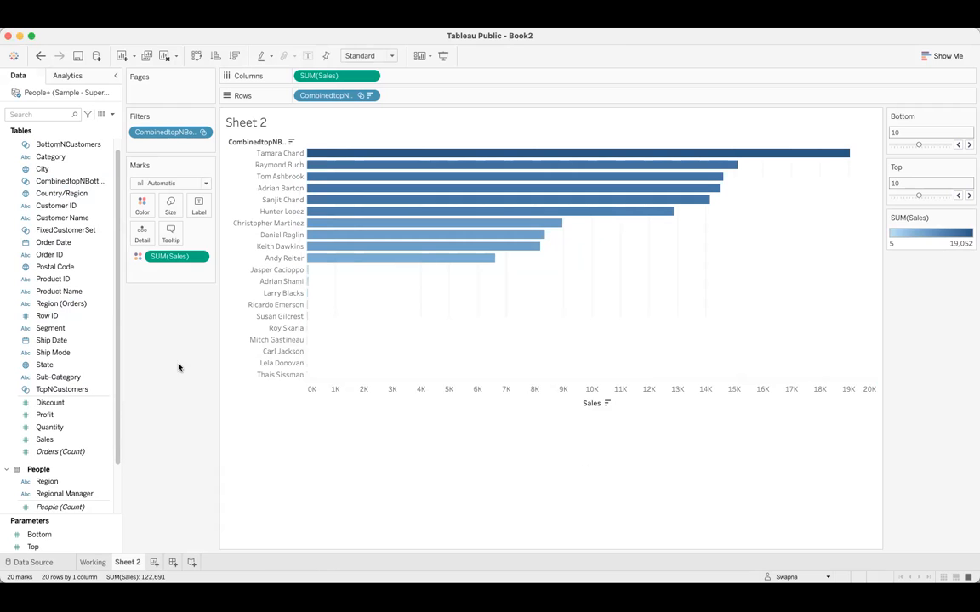
- Change the limit of the BottomNCustomers set to rank customers by the sum of Profit
click(75, 143)
click(105, 148)
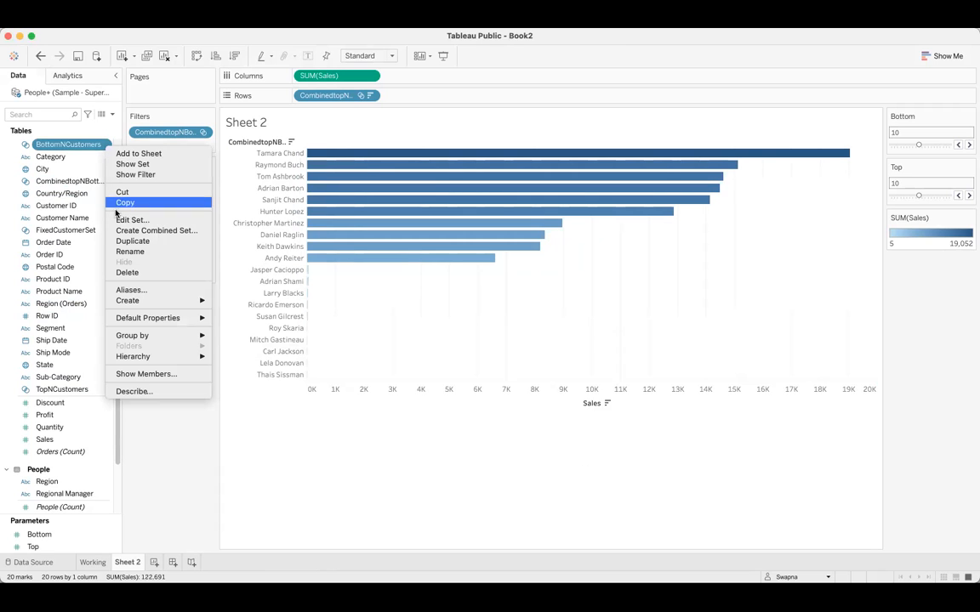
click(134, 222)
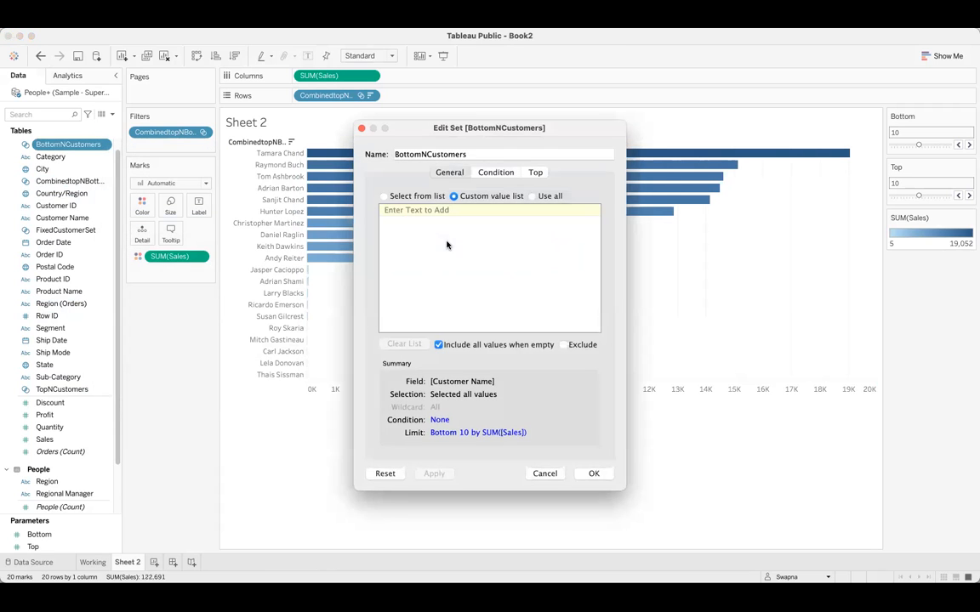
click(534, 173)
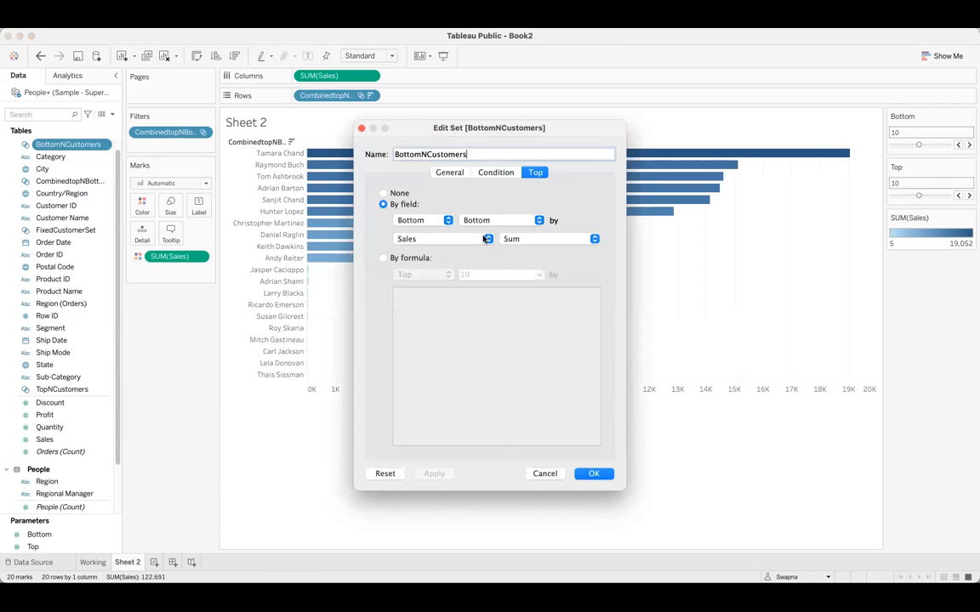
click(434, 239)
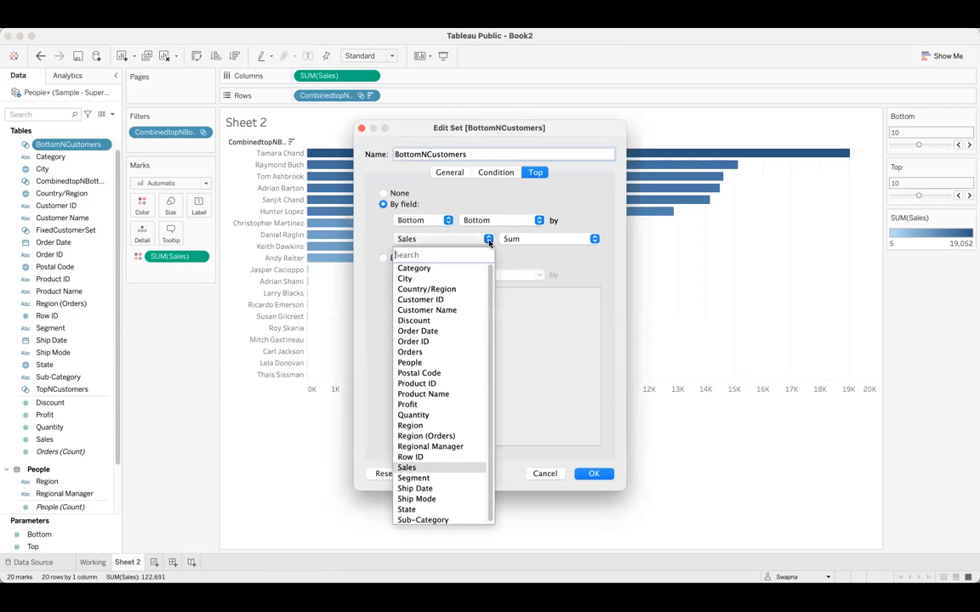
click(441, 405)
click(593, 474)
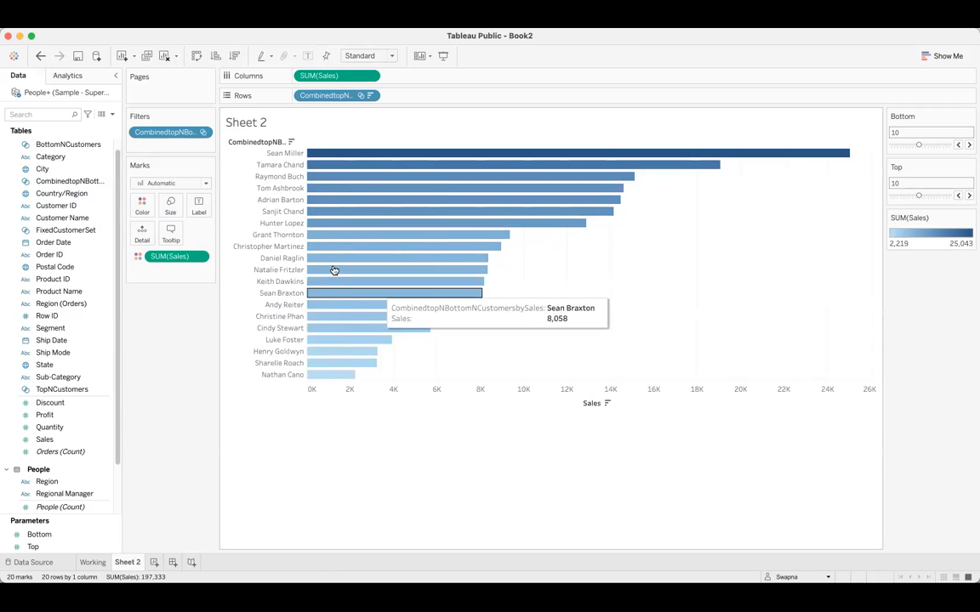
- Replace Sales with Profit on Columns, removing the Sales coloring, and sort the customers in descending order of profit
drag(162, 258, 65, 364)
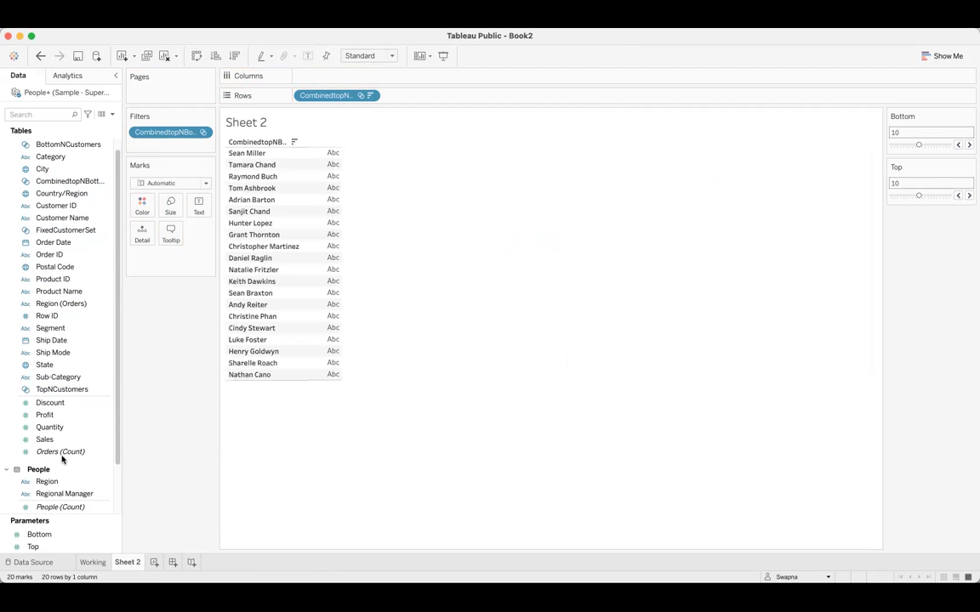
drag(57, 417, 321, 80)
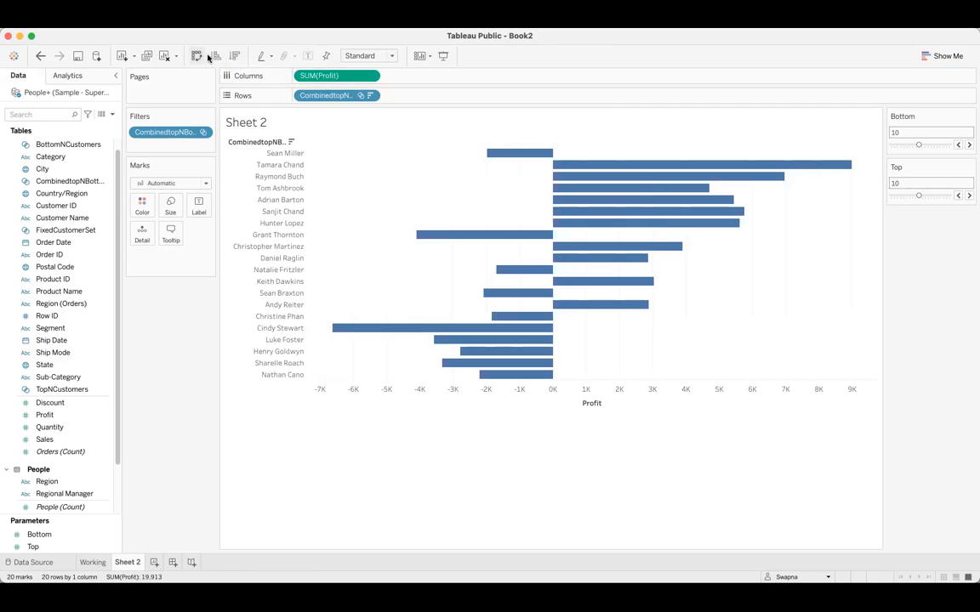
click(234, 56)
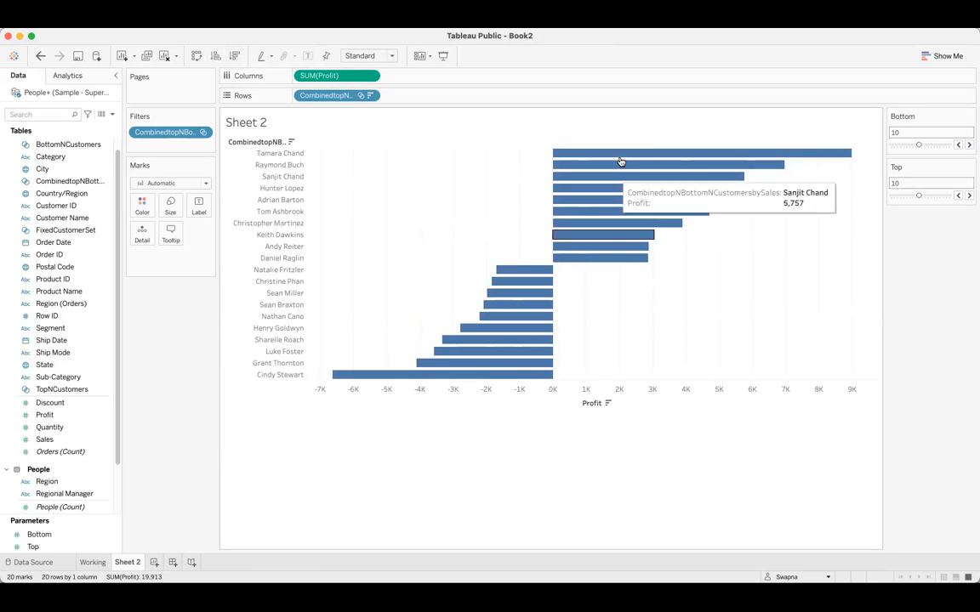
- Color the bars by Profit and lower the Bottom parameter to 9
drag(89, 414, 142, 204)
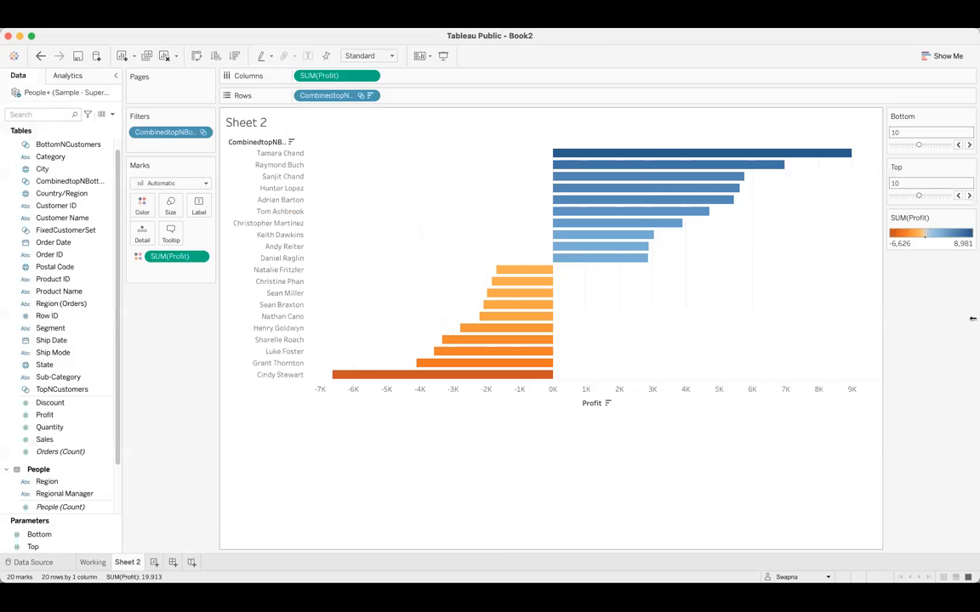
click(957, 146)
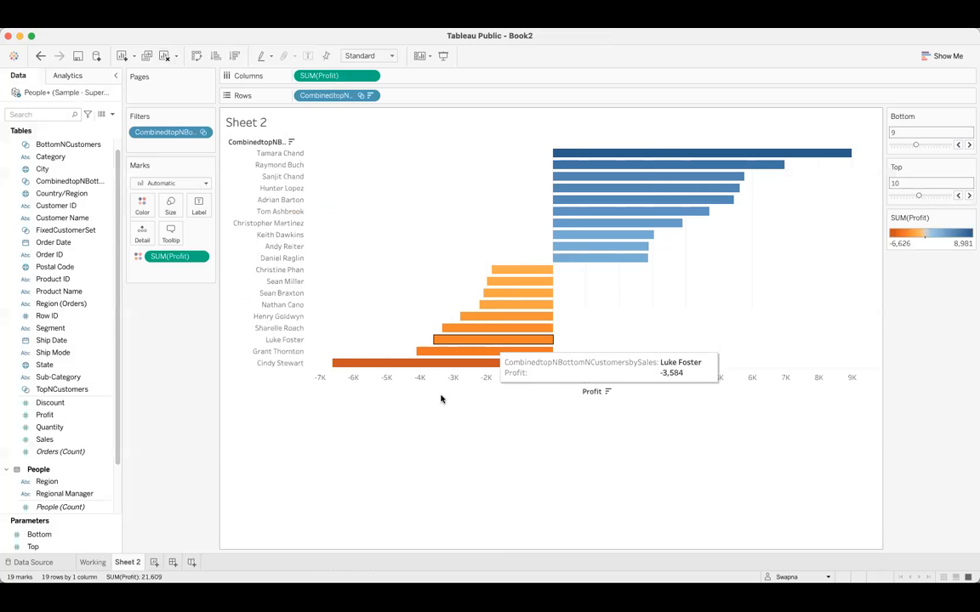
- Switch to the SetsinTableau presentation in PowerPoint and open slide 12, Sets and Actions
click(597, 588)
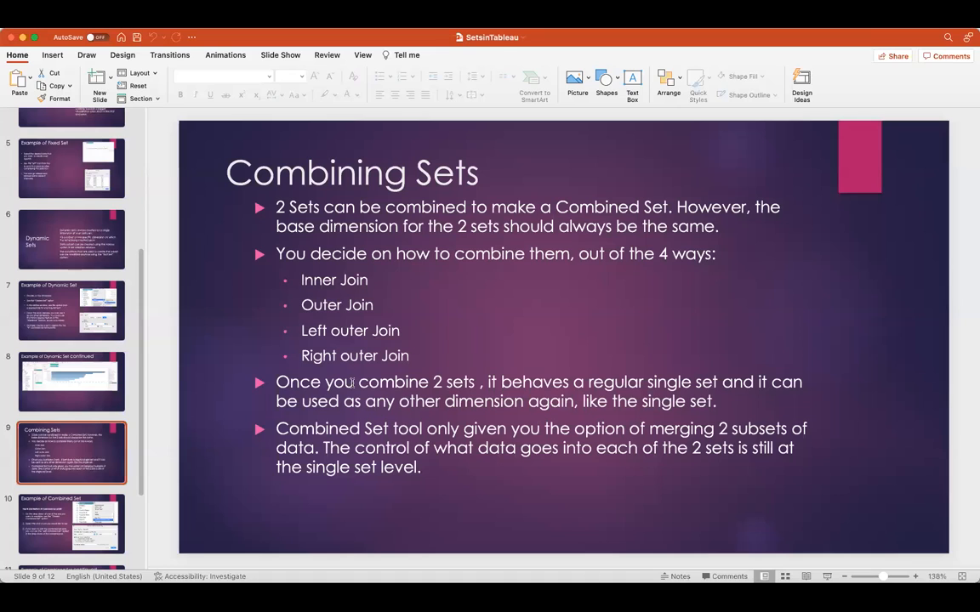
drag(141, 365, 142, 481)
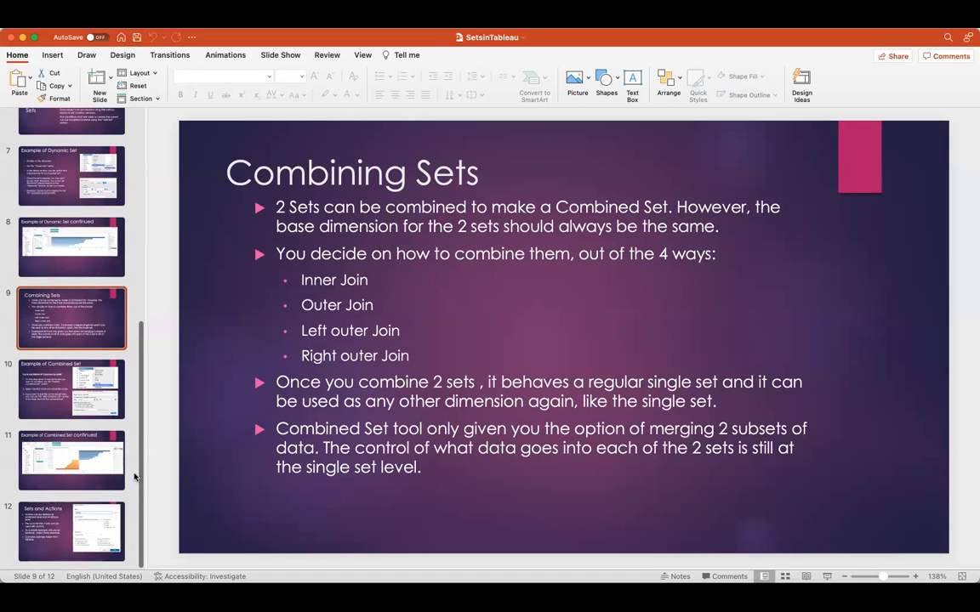
click(68, 533)
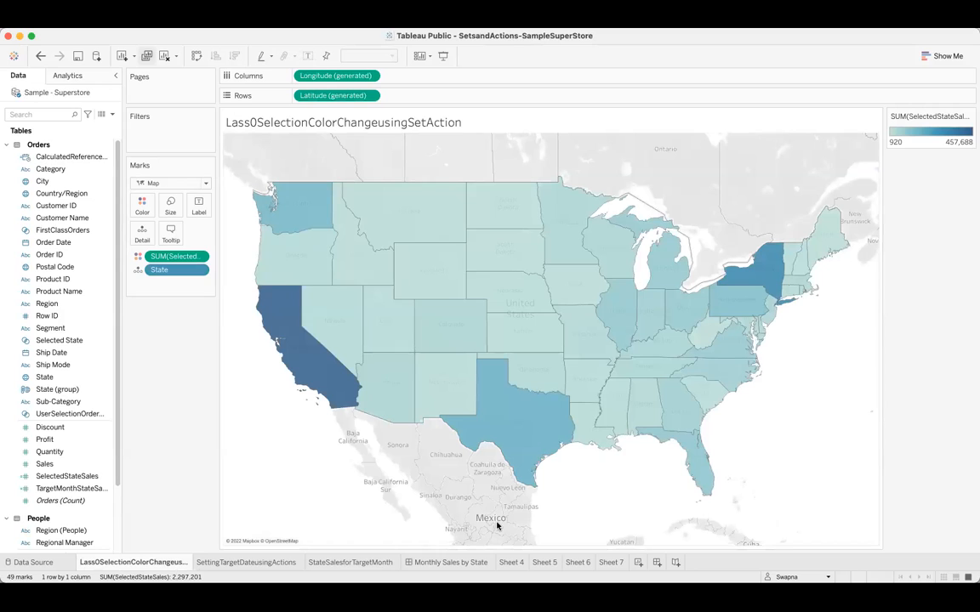
- In Tableau's SetsandActions-SampleSuperStore workbook, select Montana, Idaho, Wyoming and Utah together on the map and examine each state's SelectedStateSales
mouse_move(338, 386)
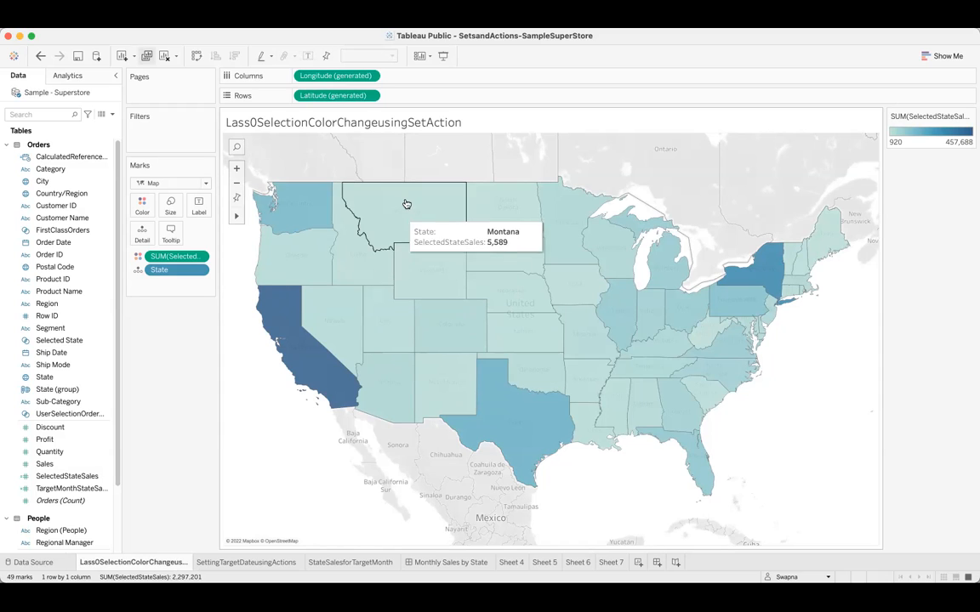
mouse_move(236, 218)
click(310, 218)
mouse_move(403, 197)
mouse_down()
mouse_move(359, 213)
mouse_move(350, 269)
mouse_move(407, 291)
mouse_move(436, 253)
mouse_move(428, 222)
mouse_move(400, 208)
mouse_up()
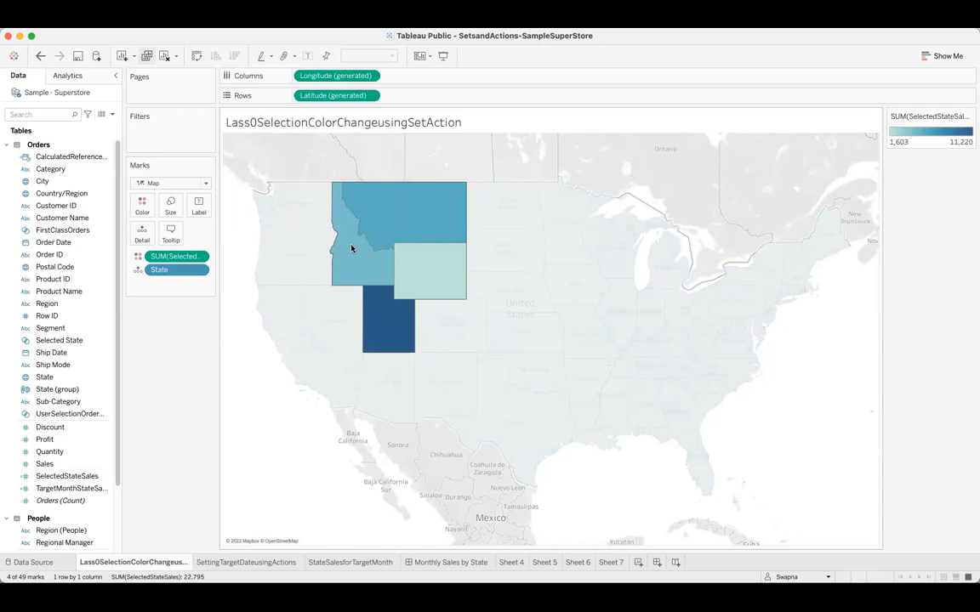
mouse_move(401, 251)
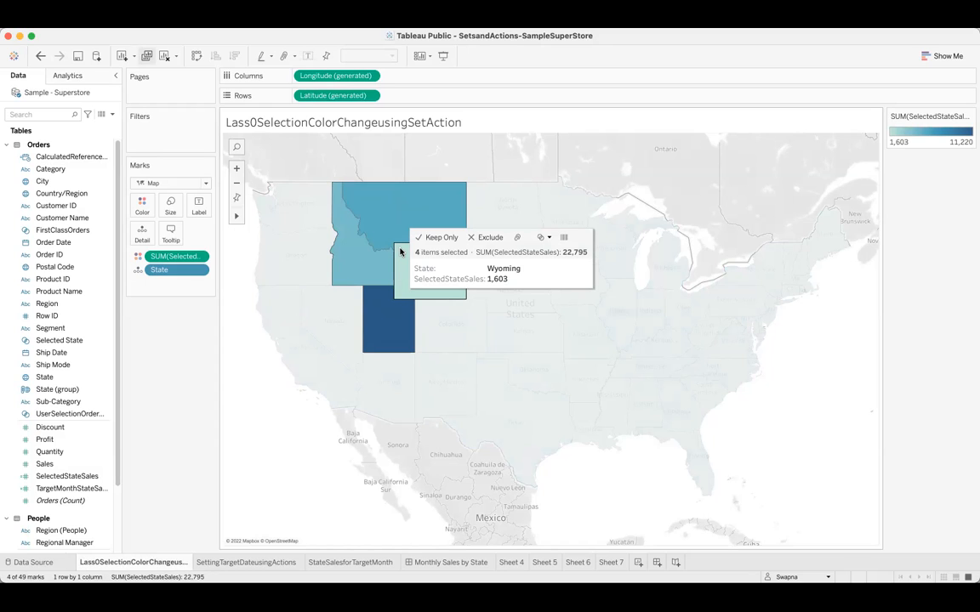
mouse_move(391, 317)
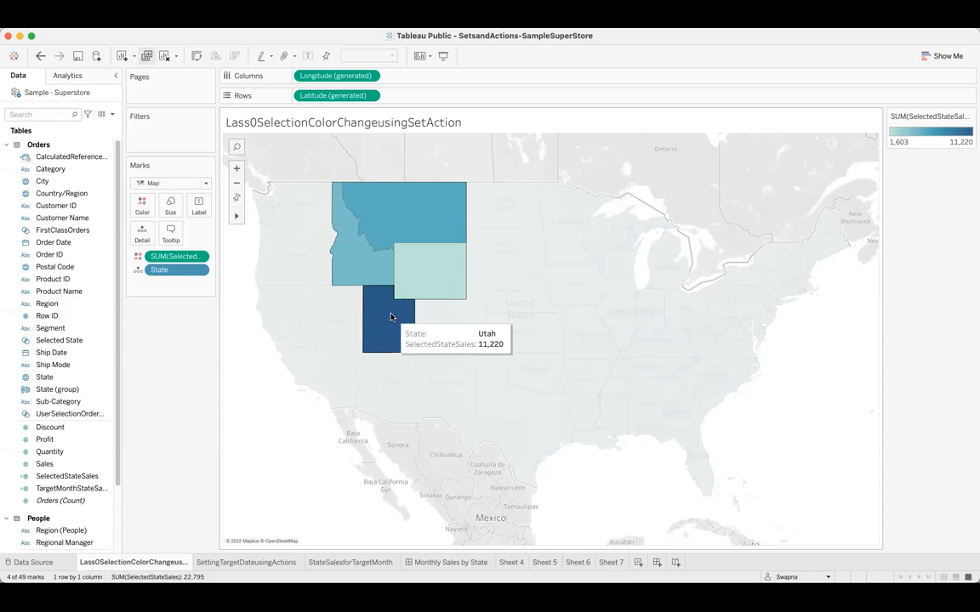
mouse_move(367, 271)
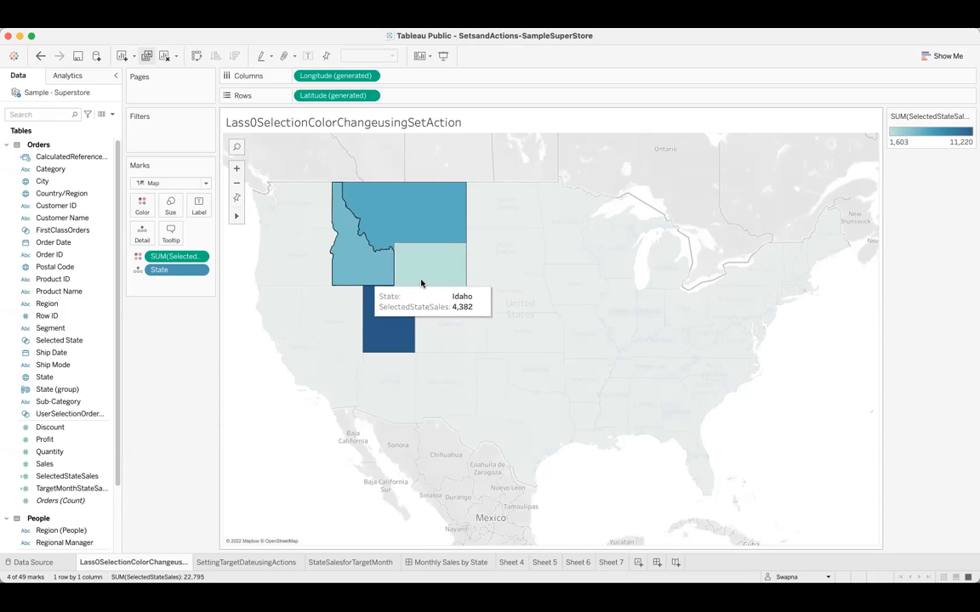
mouse_move(421, 283)
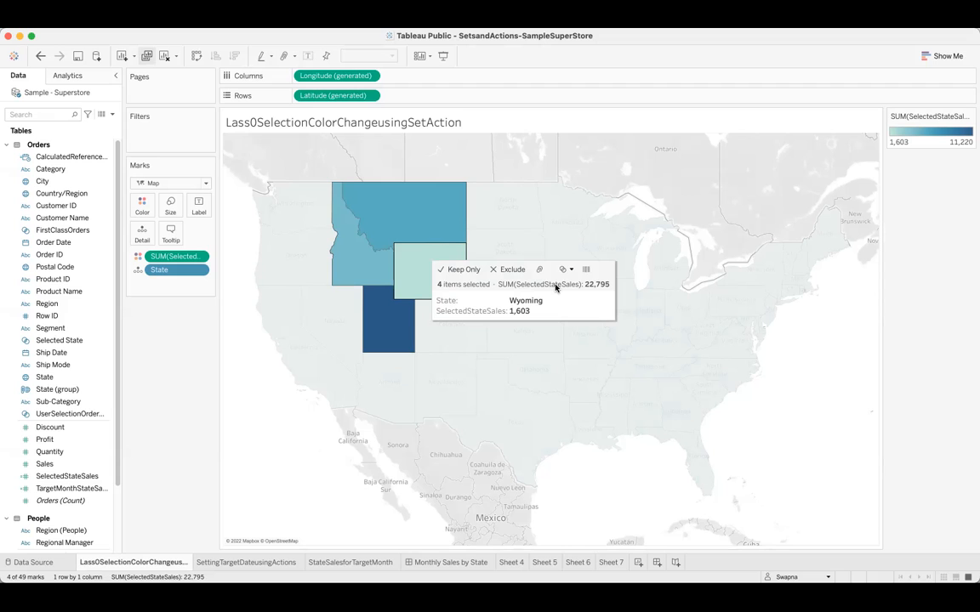
- Clear the four-state selection, select Idaho, Montana and Wyoming together on the map, and clear that selection too
click(307, 452)
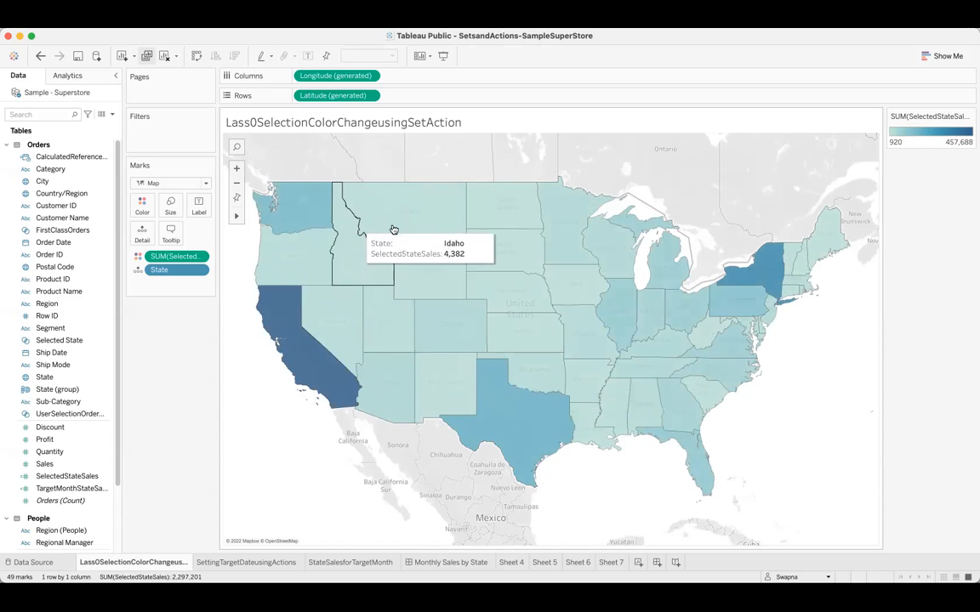
mouse_move(400, 215)
mouse_down()
mouse_move(364, 226)
mouse_move(411, 274)
mouse_move(425, 234)
mouse_move(409, 223)
mouse_up()
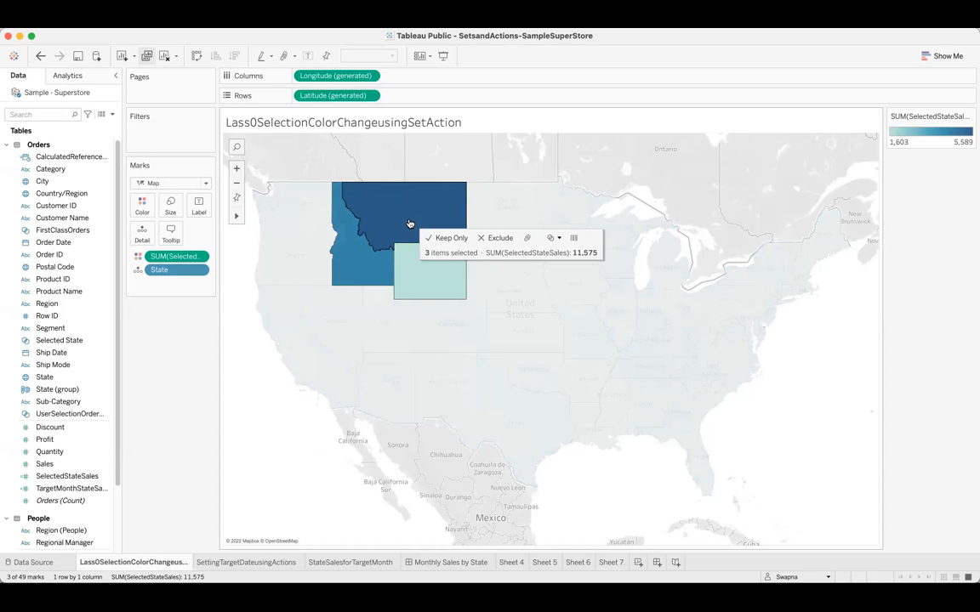
click(232, 369)
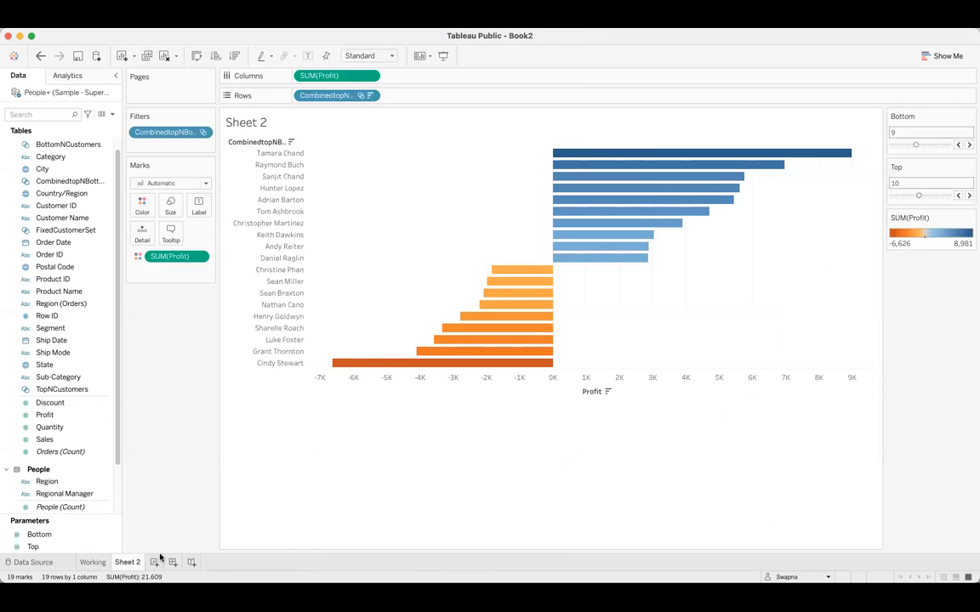
- Add a new worksheet to Book2 and start a set on the State field with Alabama as its member
click(158, 565)
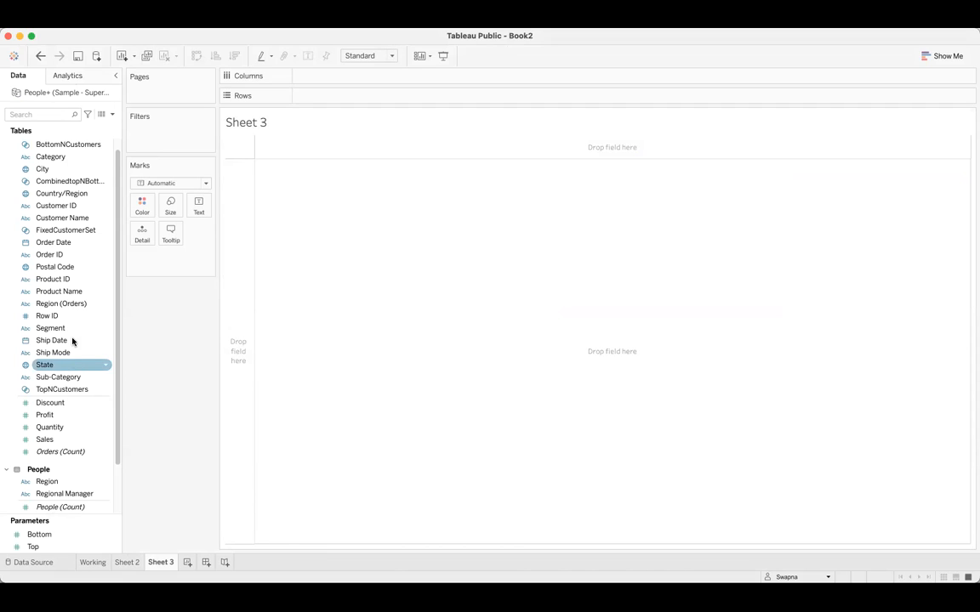
click(48, 338)
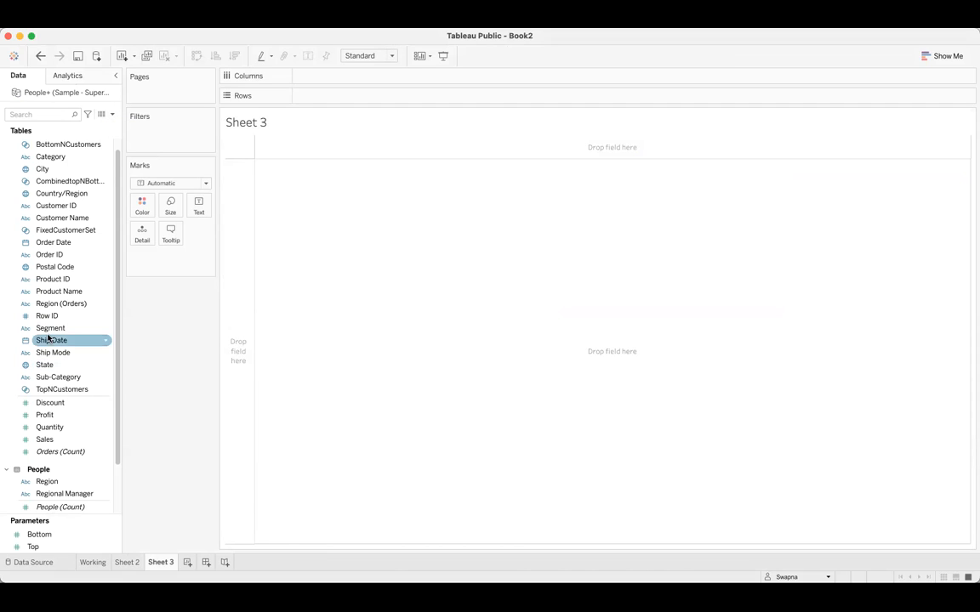
click(93, 366)
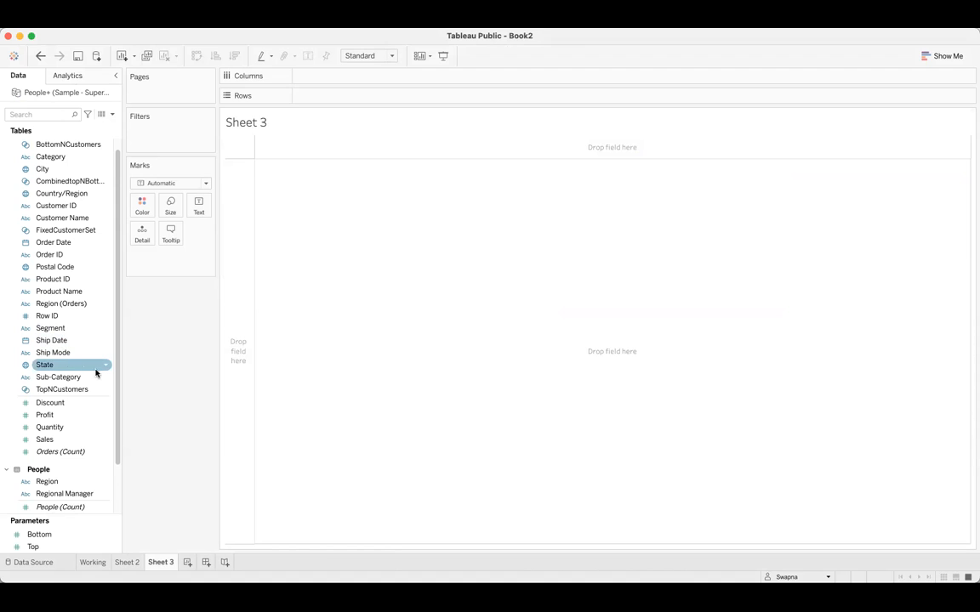
click(103, 368)
mouse_move(132, 442)
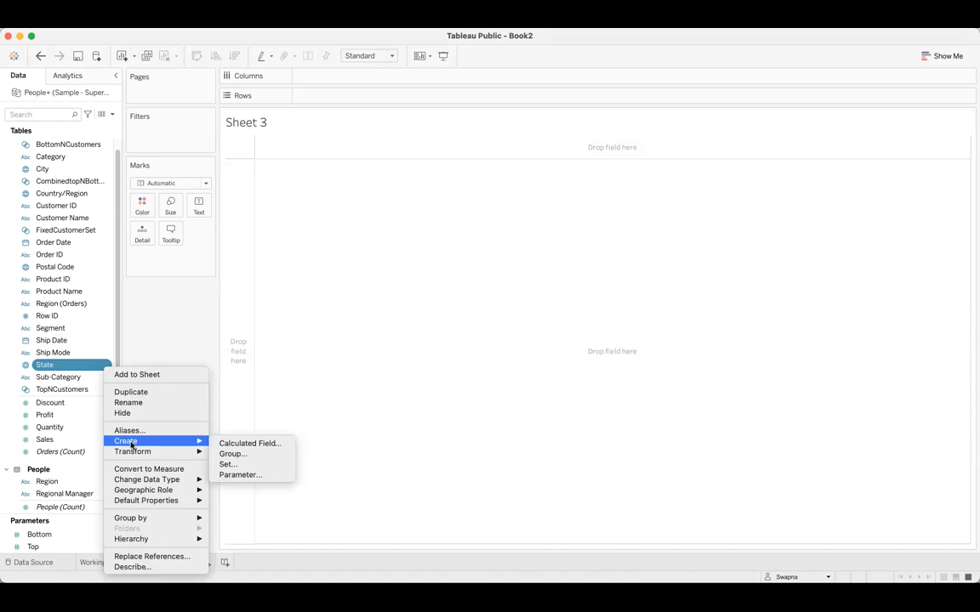
click(242, 466)
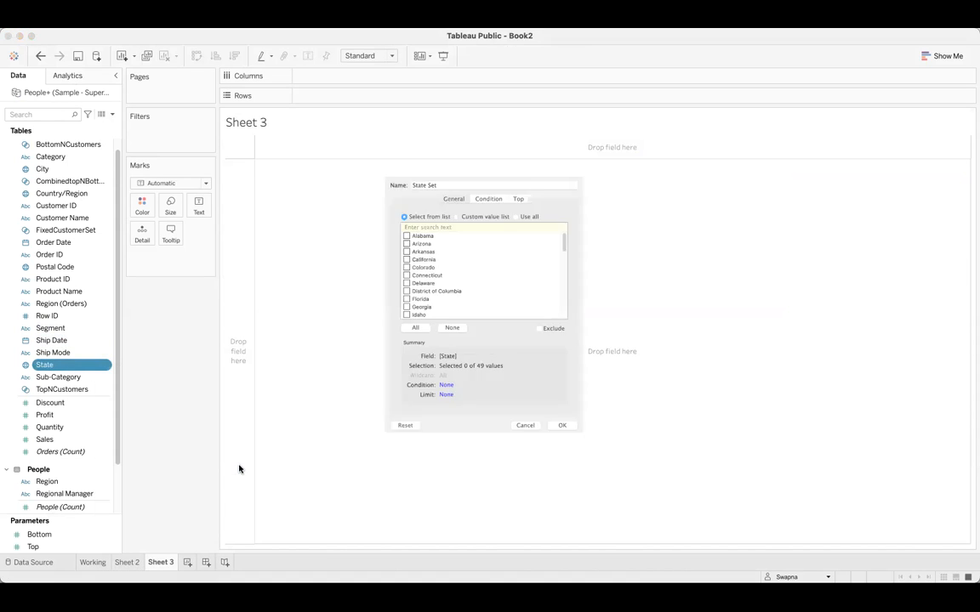
click(388, 222)
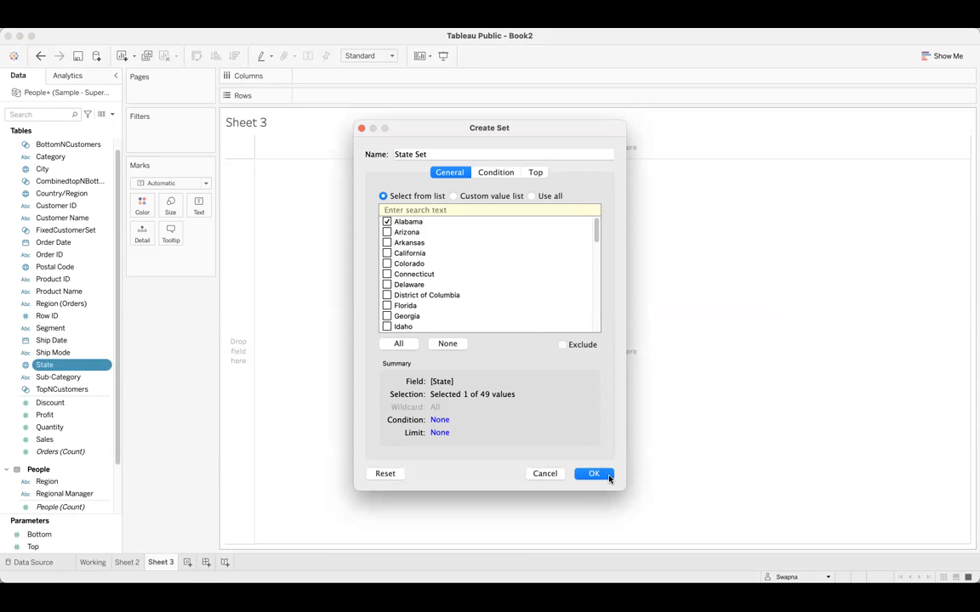
- Name the new set SelectedStates and finish creating it
click(388, 154)
text(SelectState)
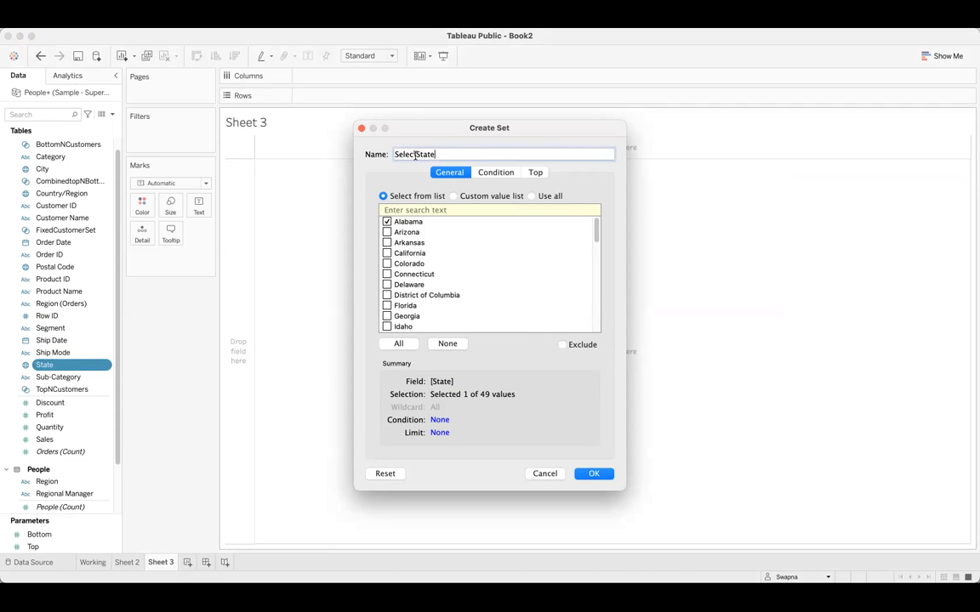
click(415, 154)
text(ed)
key(Right)
key(Right)
text(s)
click(586, 476)
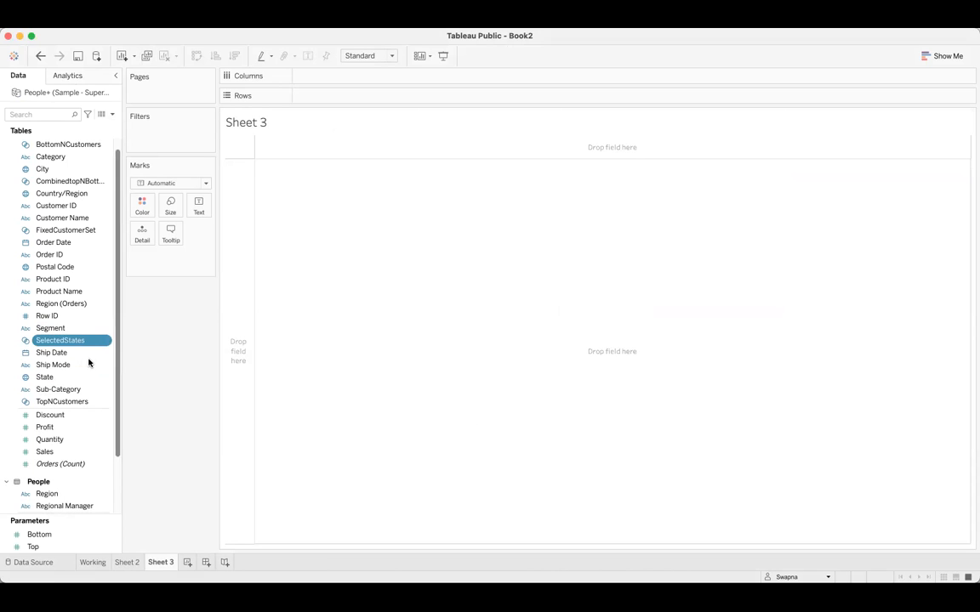
- Chart Sales on Columns against State on Rows, try the Map mark type, and undo that mark change
drag(59, 344, 357, 98)
click(66, 451)
drag(228, 228, 327, 74)
click(206, 183)
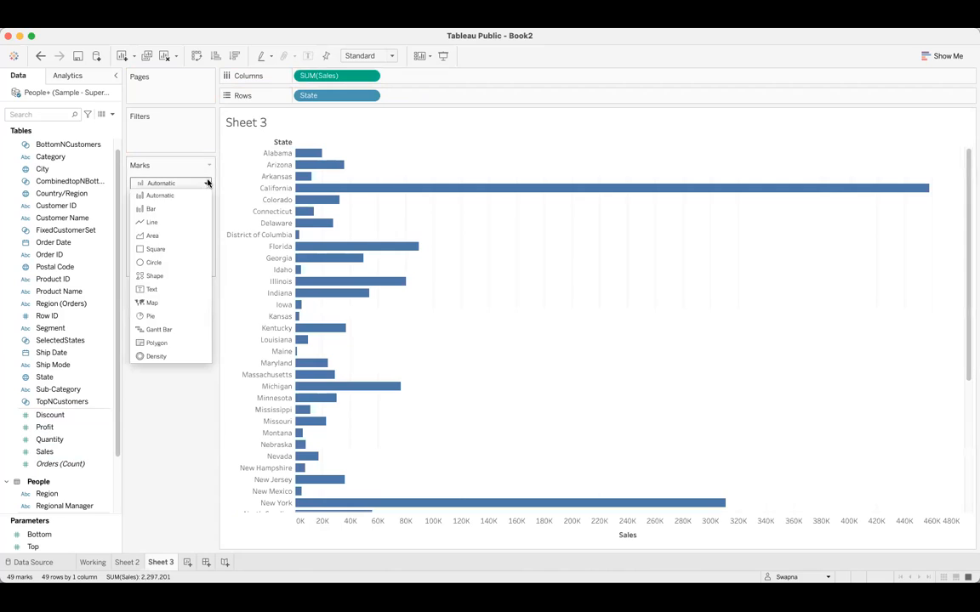
click(176, 302)
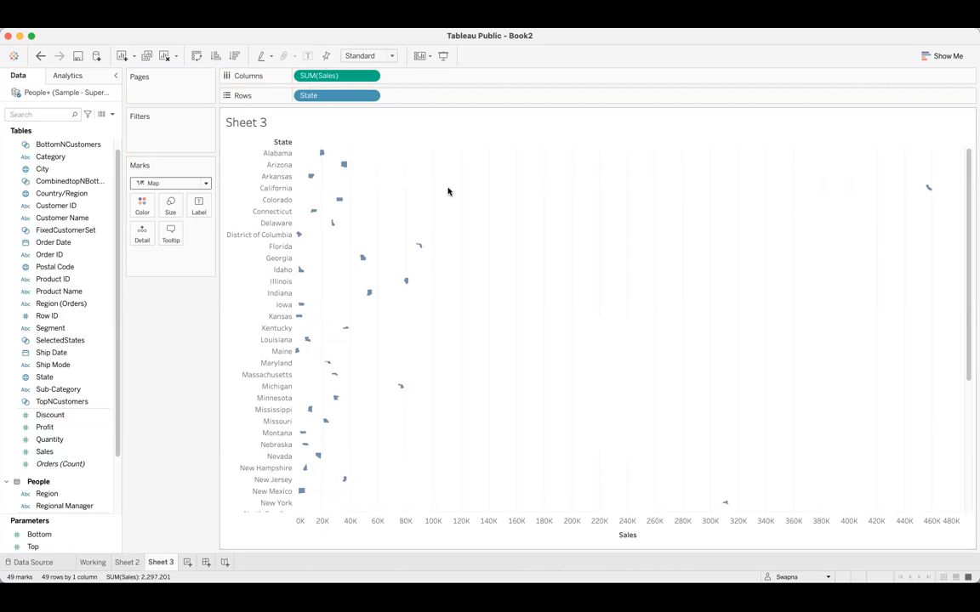
key(super+z)
- Try a symbol map of Sales by State colored by Sales, and clear the worksheet
click(943, 55)
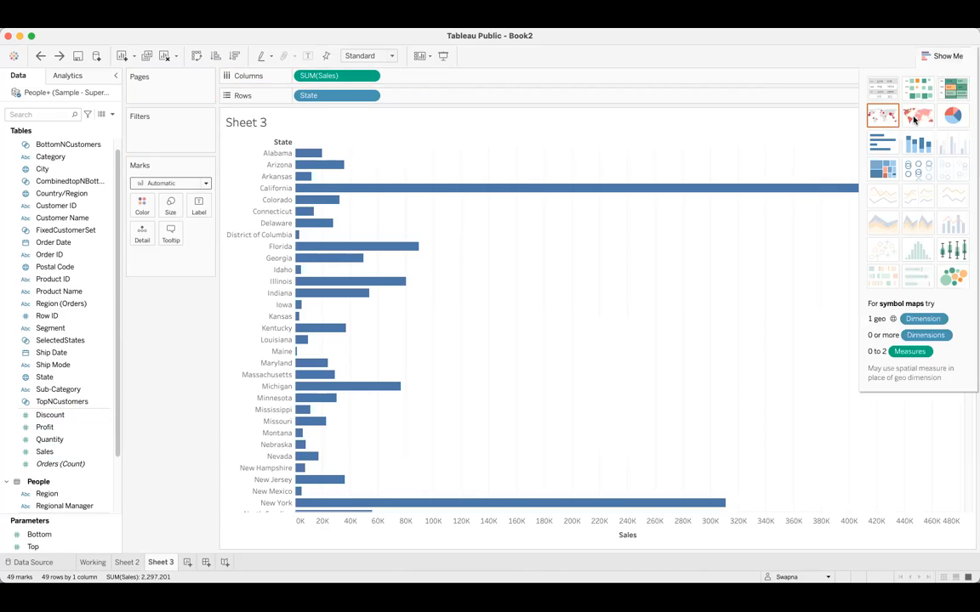
click(883, 117)
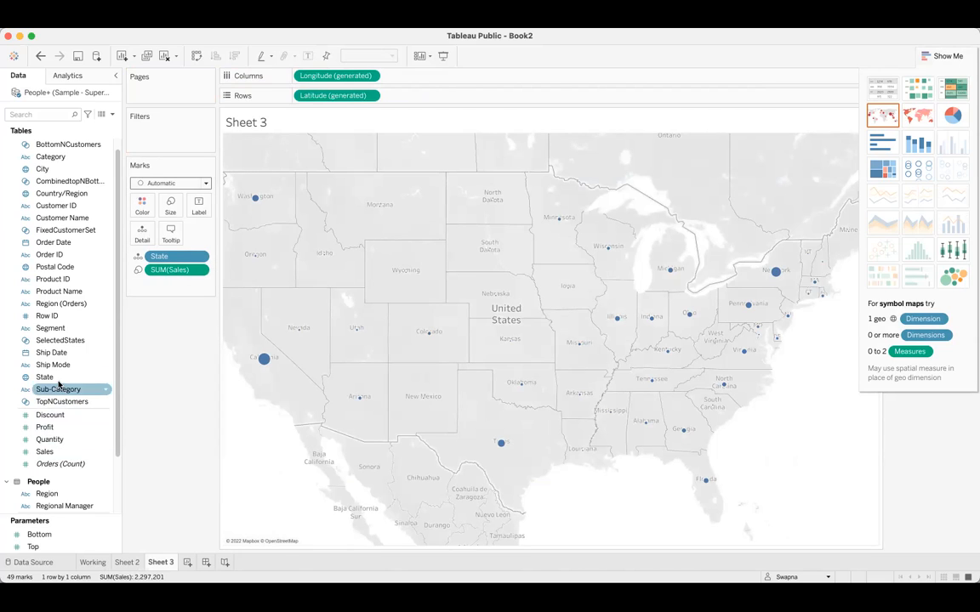
drag(46, 452, 142, 202)
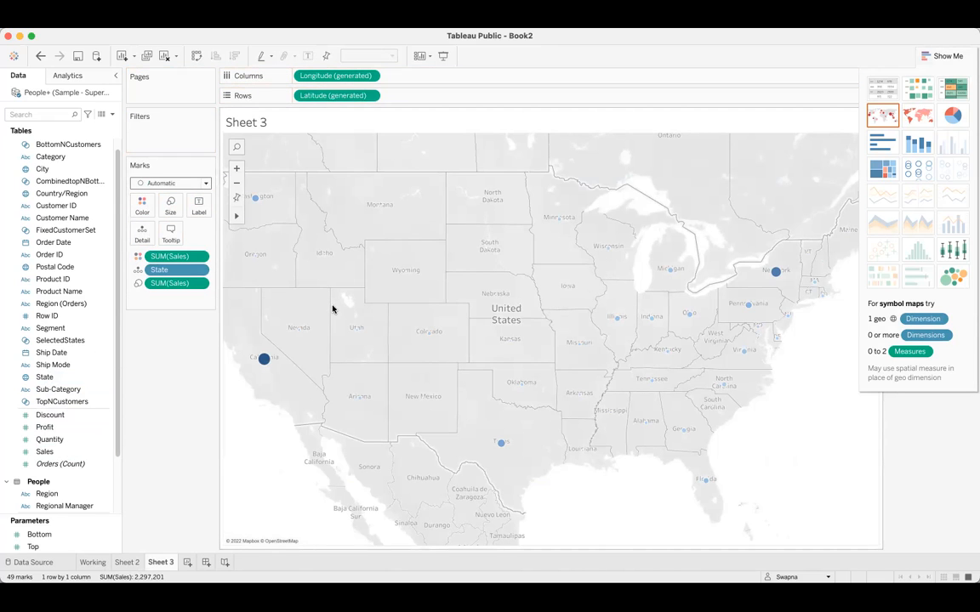
click(163, 55)
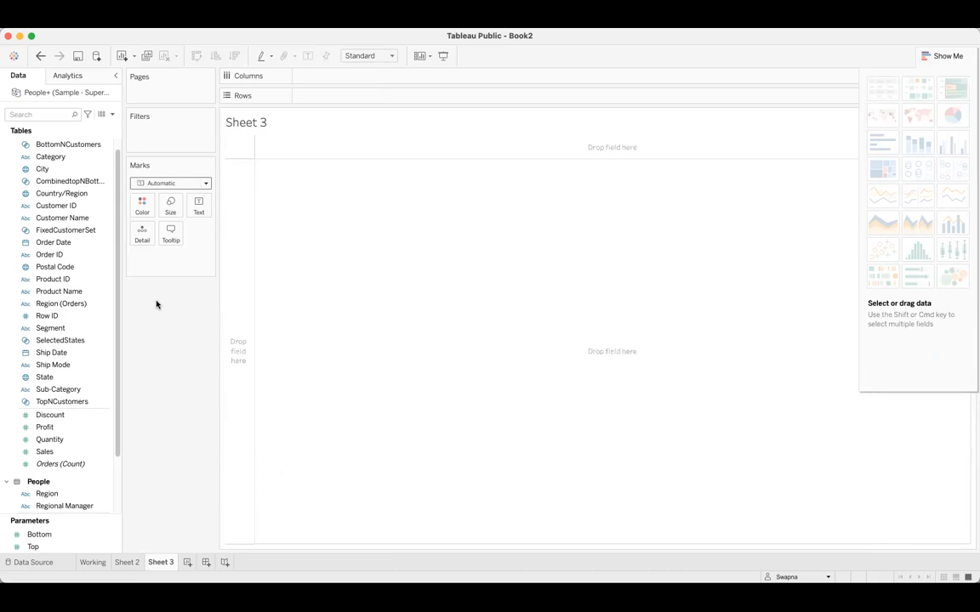
- Build a filled map of the State field and color the states by Sales
double_click(46, 377)
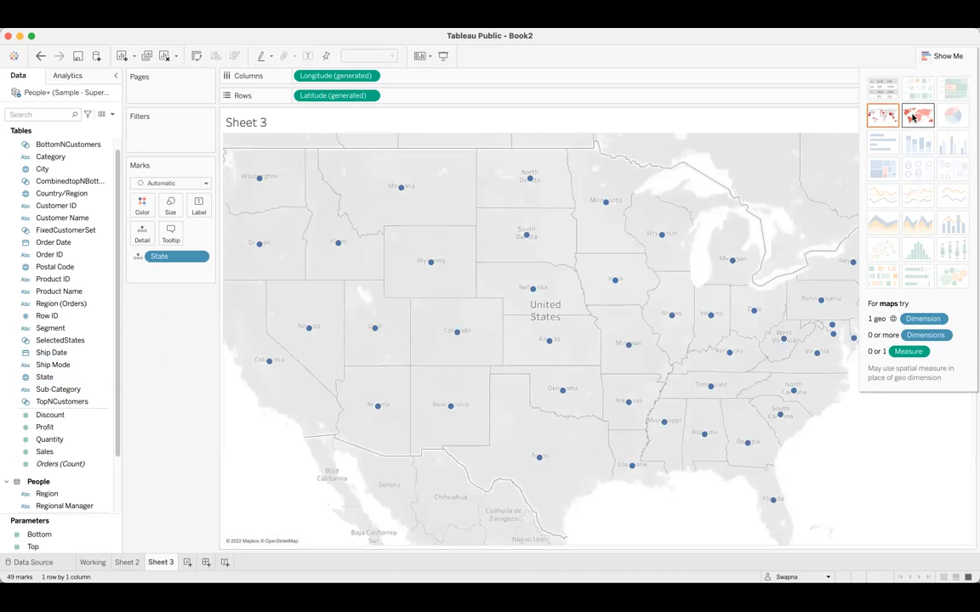
click(915, 116)
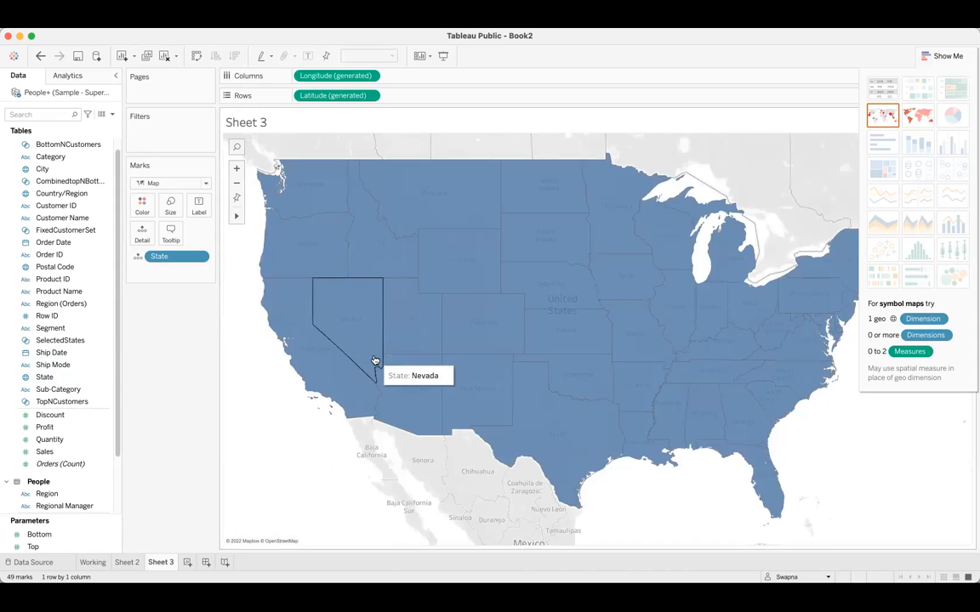
drag(61, 450, 142, 207)
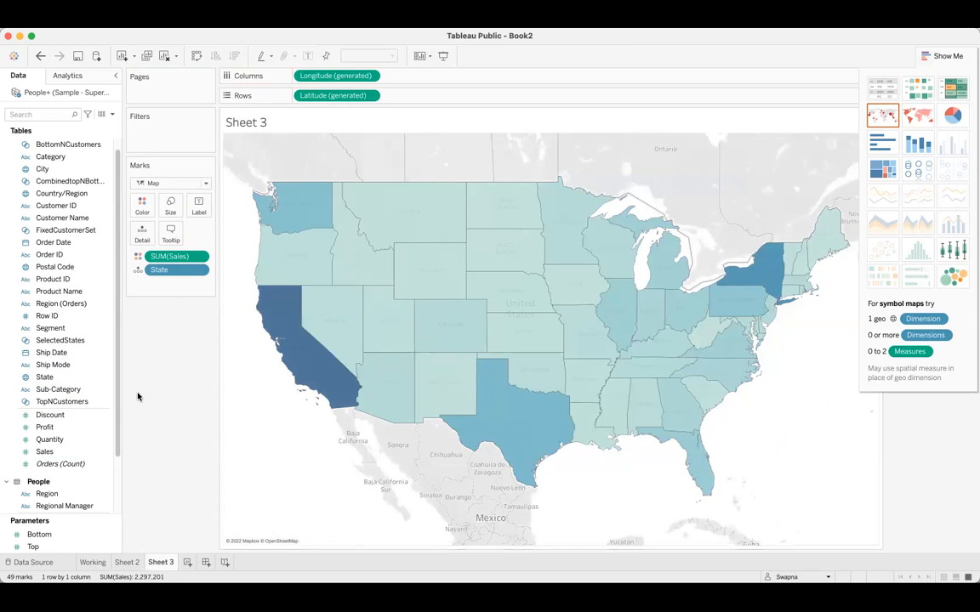
- Open the worksheet actions for the state sales map and show only the actions for this sheet
click(165, 21)
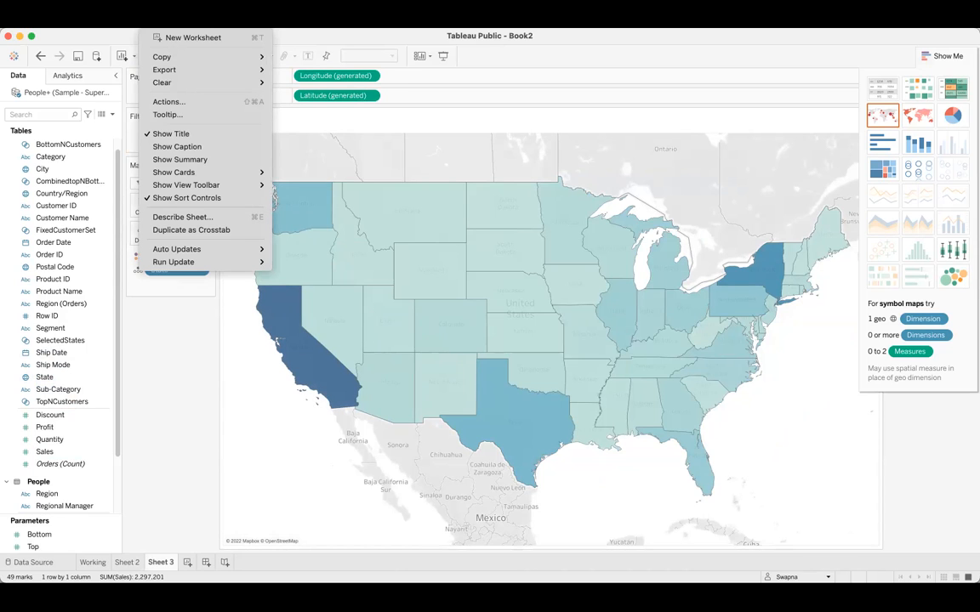
click(340, 273)
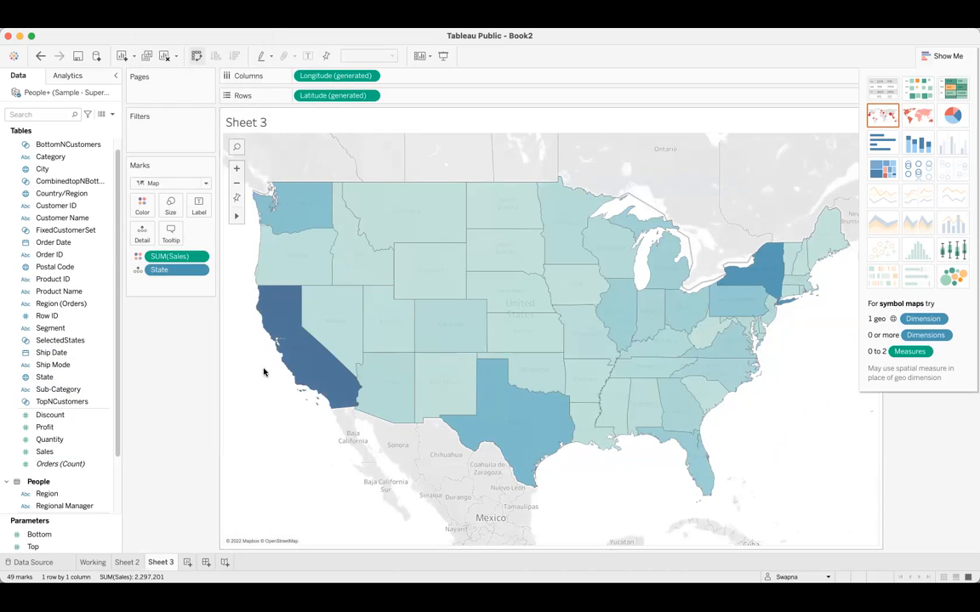
click(165, 21)
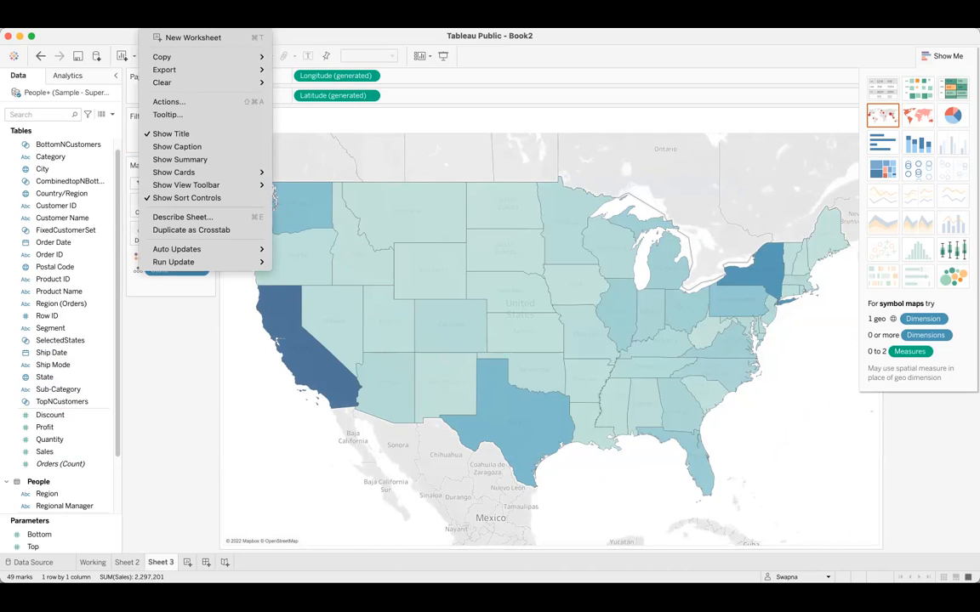
click(499, 169)
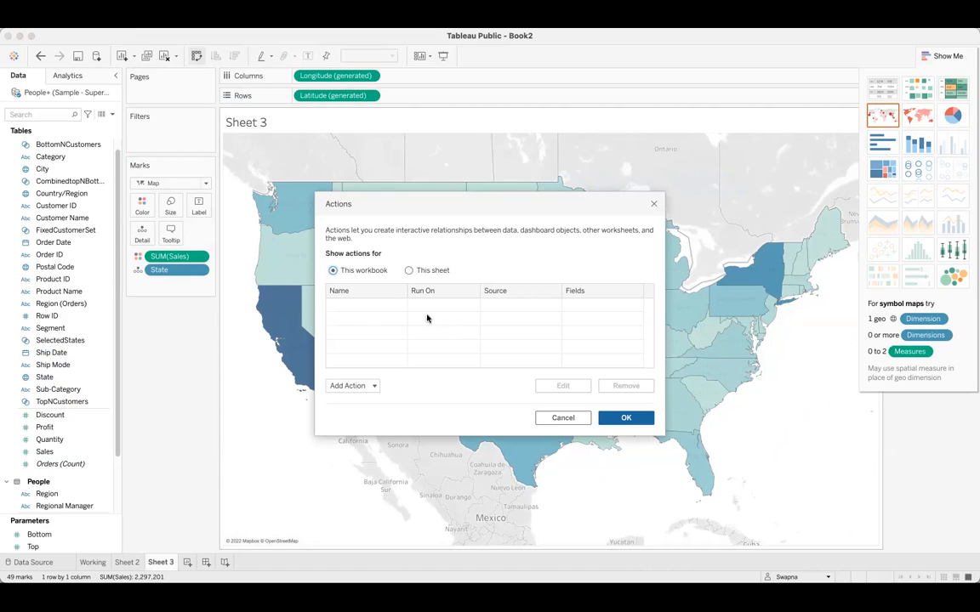
click(409, 270)
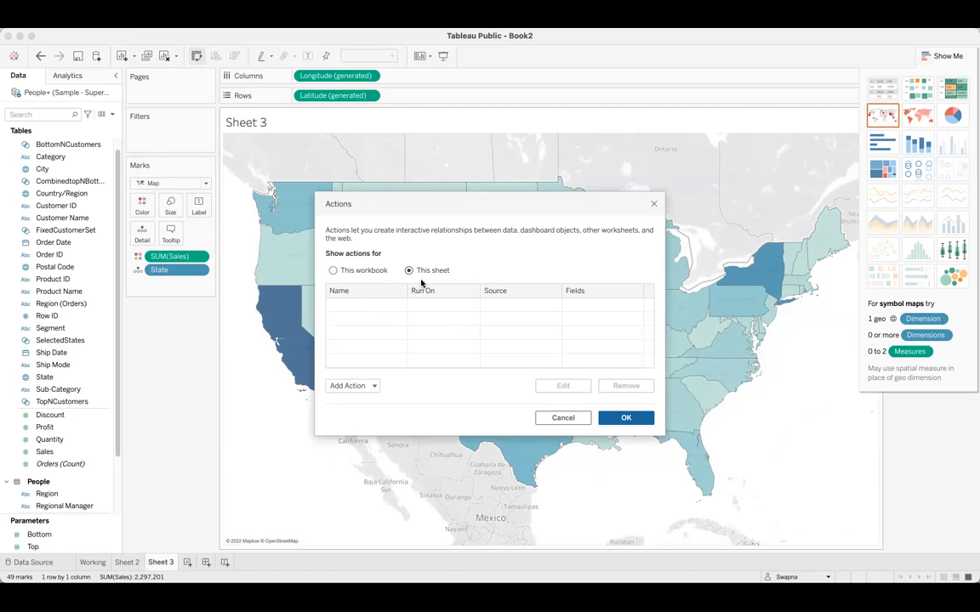
- Add a Change Set Values action named Setcolor on Sheet 3, run on Select, with SelectedStates as the target set
click(361, 385)
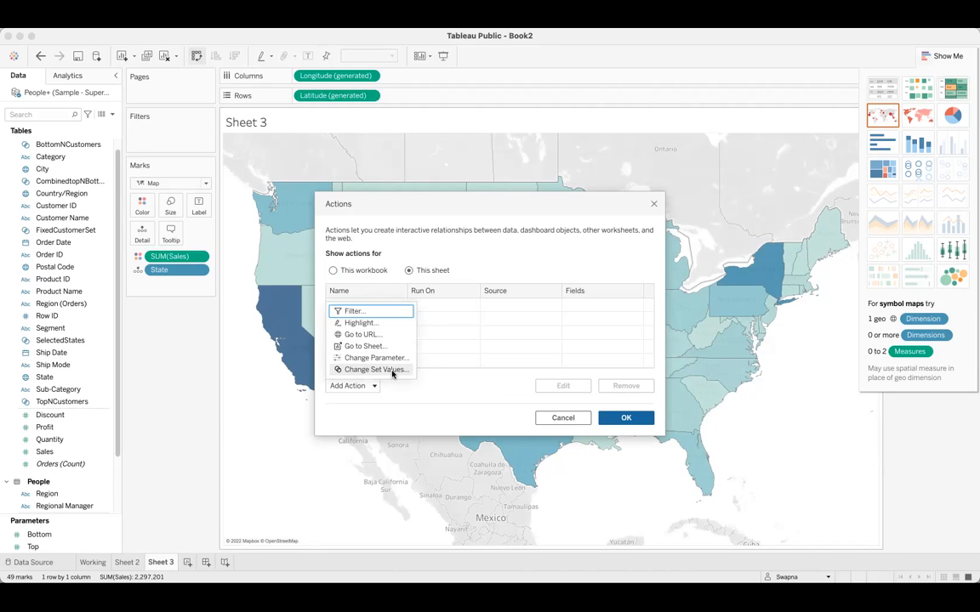
click(393, 373)
text(Setcolor)
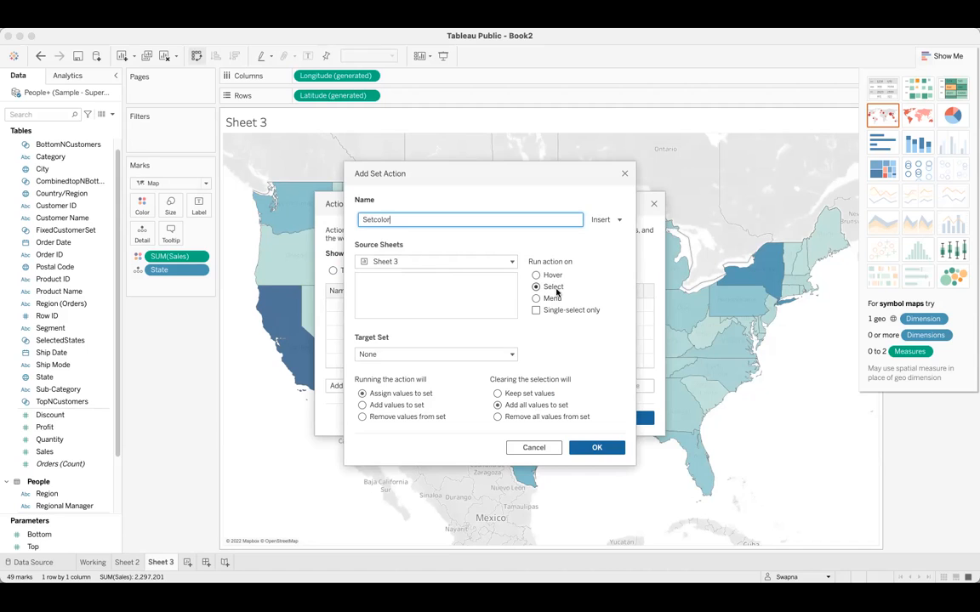
click(512, 355)
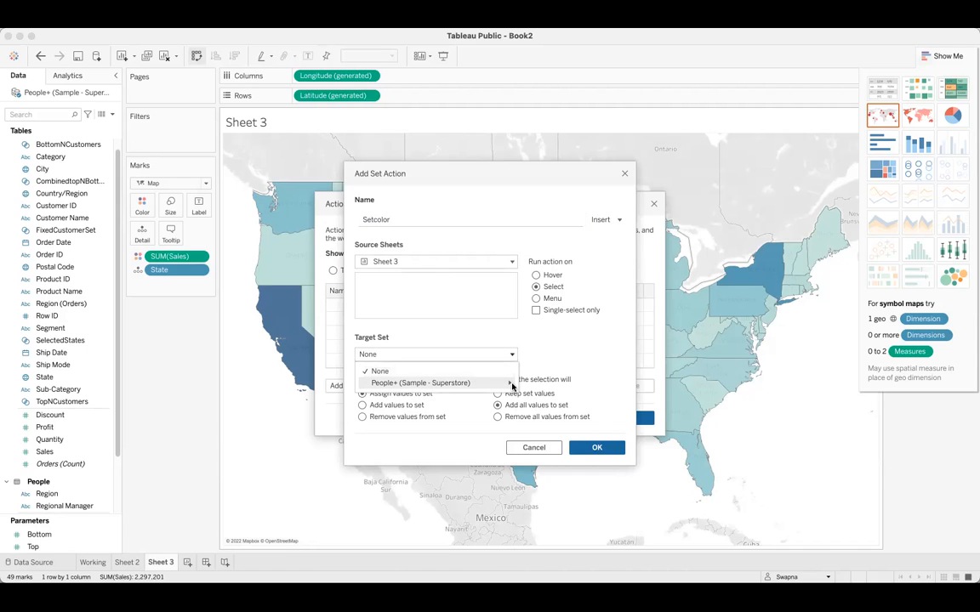
mouse_move(509, 383)
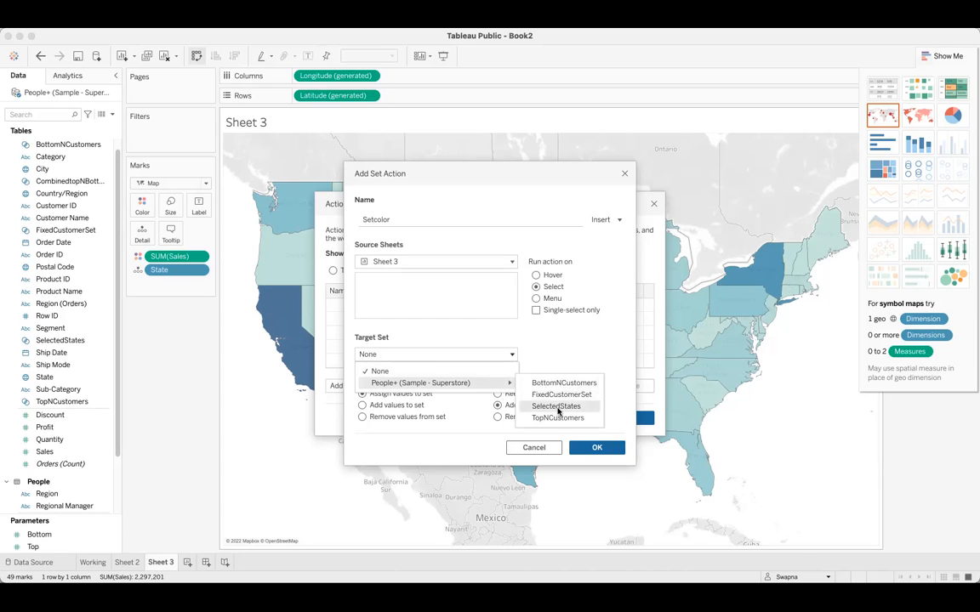
click(558, 407)
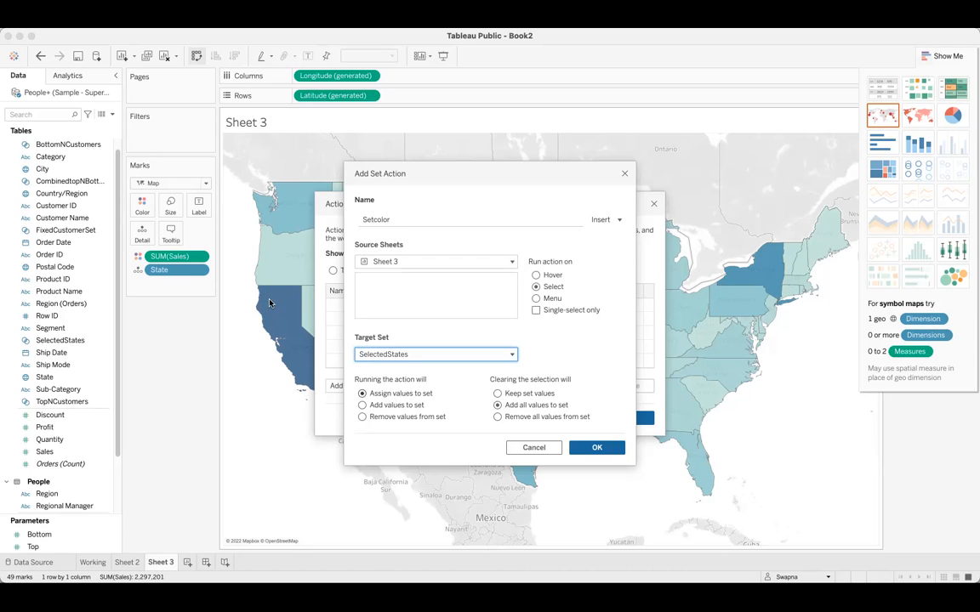
click(596, 448)
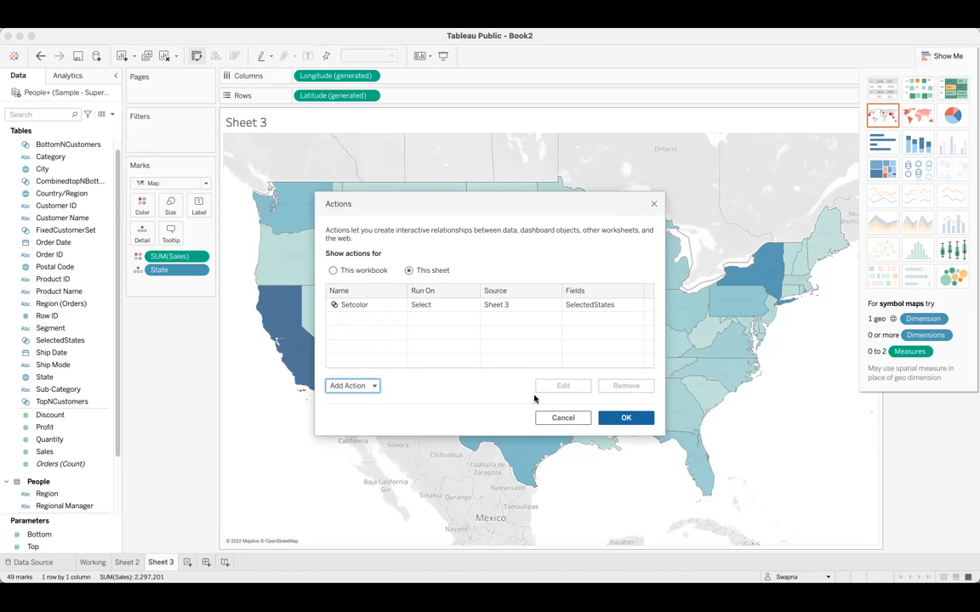
click(623, 419)
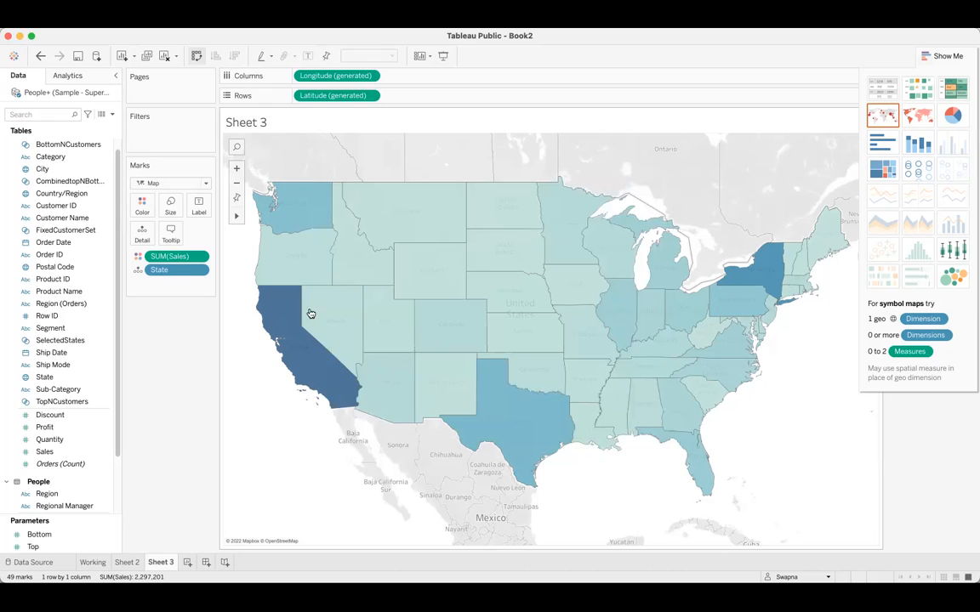
- Test the set action by selecting four adjoining states including Montana and Wyoming on the map, and clear the selection
drag(380, 218, 404, 314)
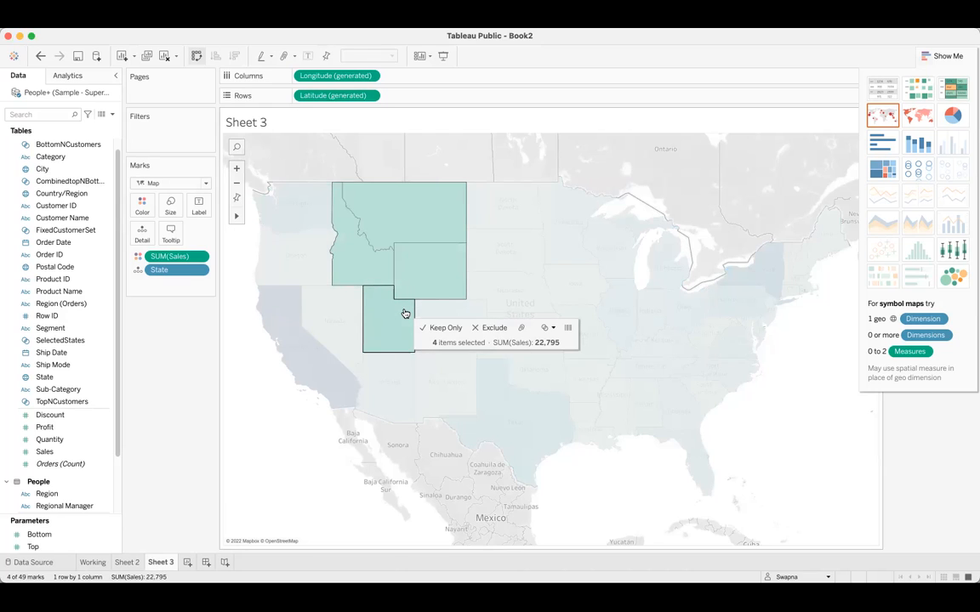
mouse_move(405, 278)
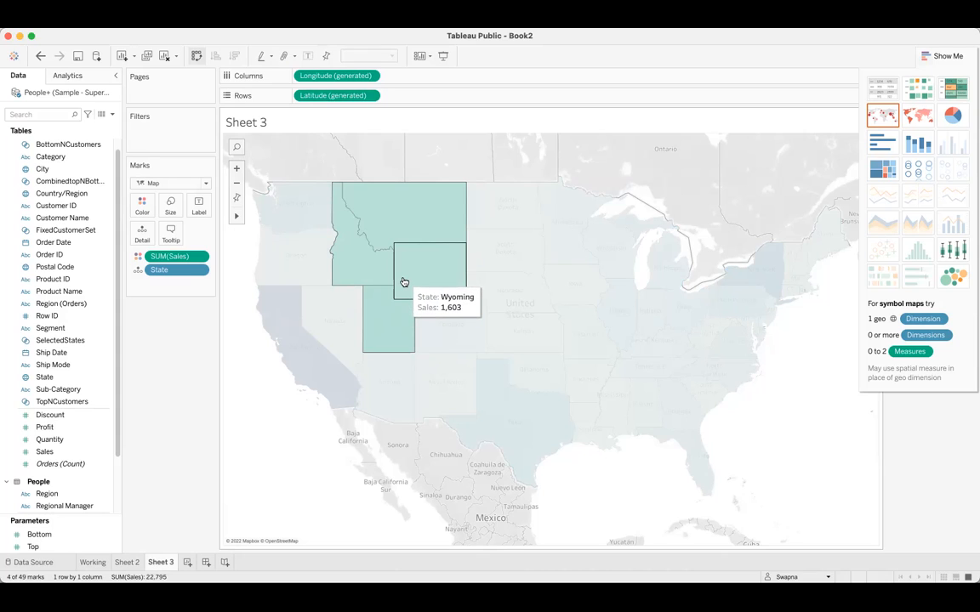
mouse_move(405, 283)
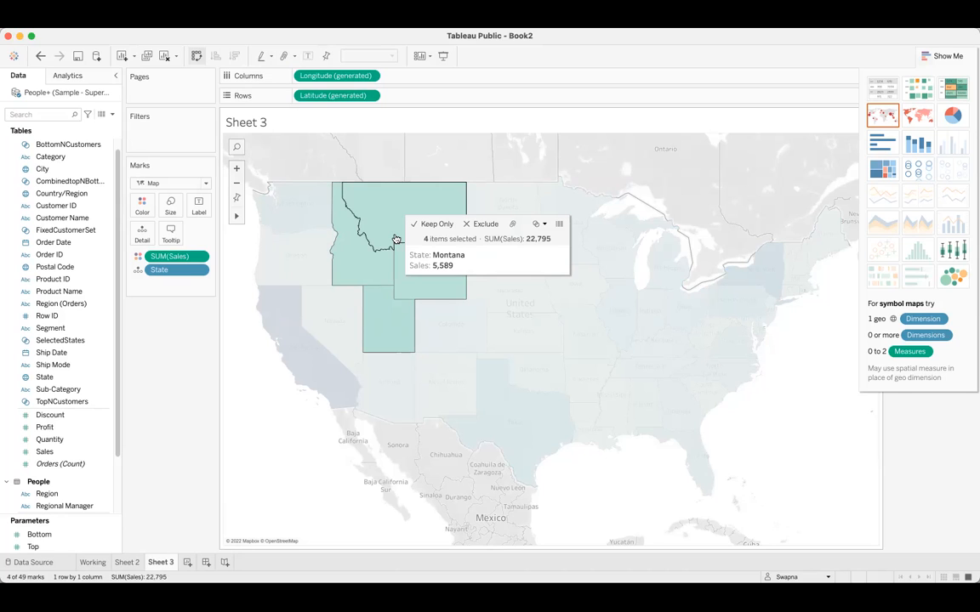
click(253, 378)
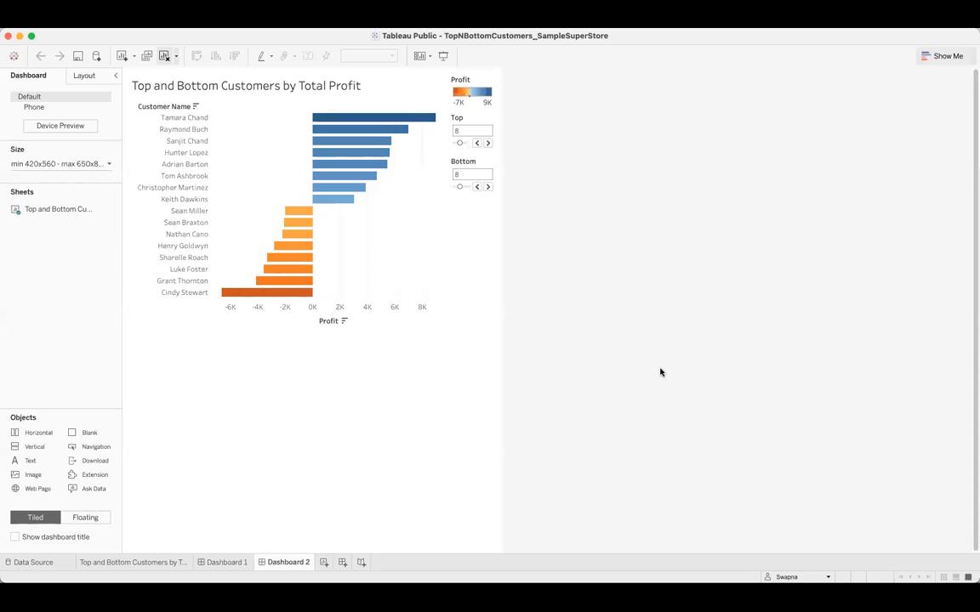
- Switch to the visually_control_relative_dates_with_set_actions workbook and set the timeline's target date to 8/30/2017, followed by 9/1/2017
click(725, 587)
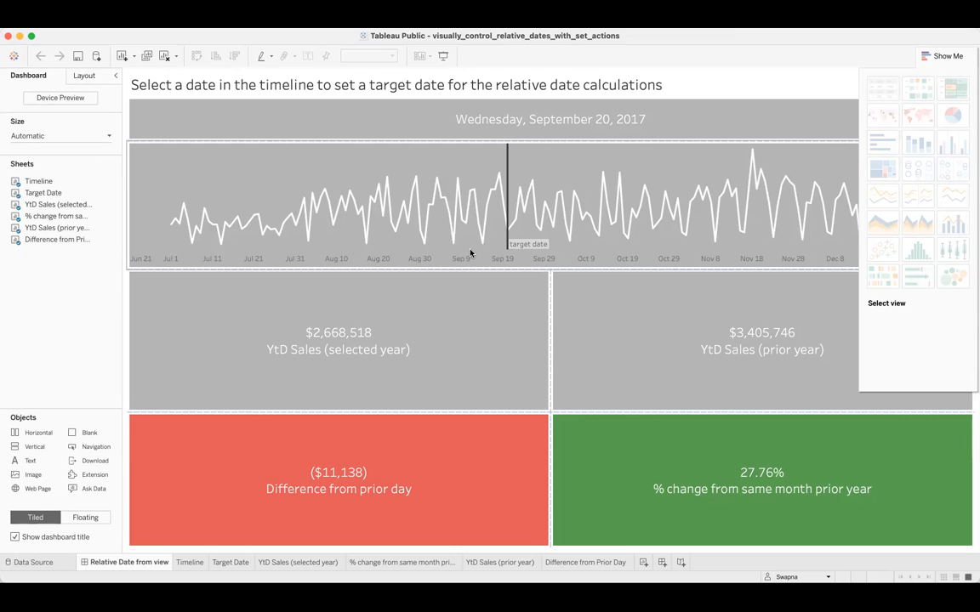
mouse_move(416, 230)
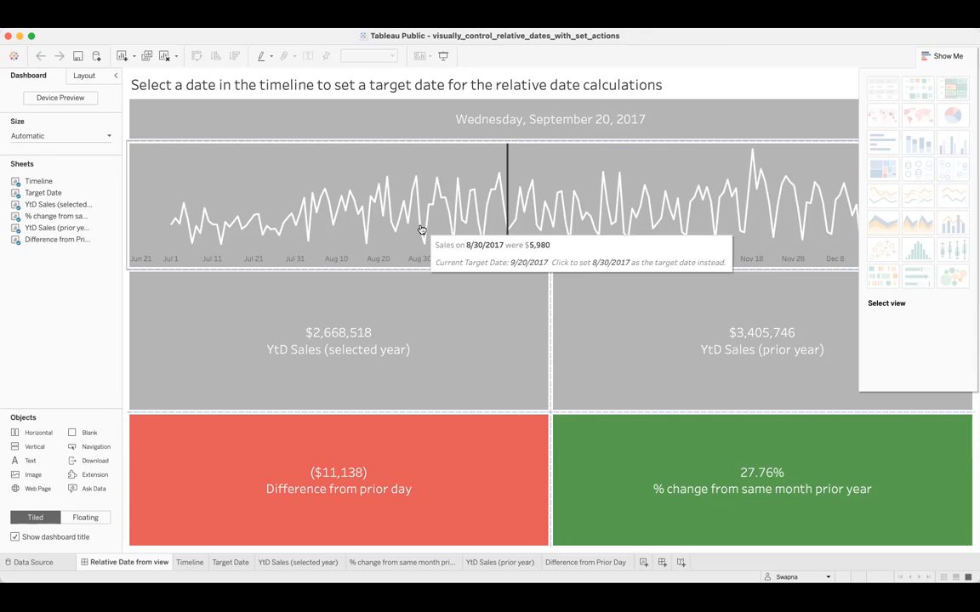
click(421, 230)
click(418, 228)
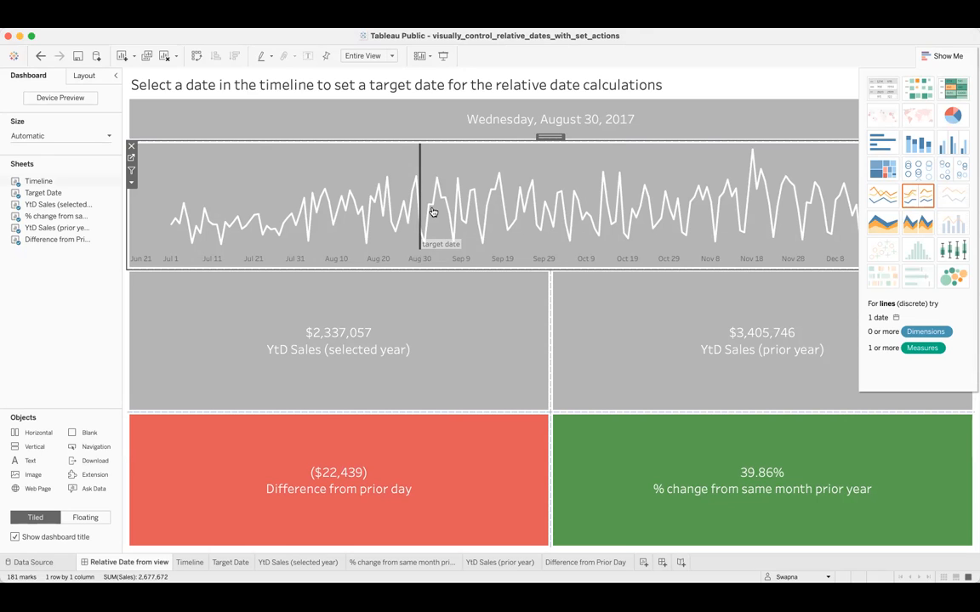
click(431, 210)
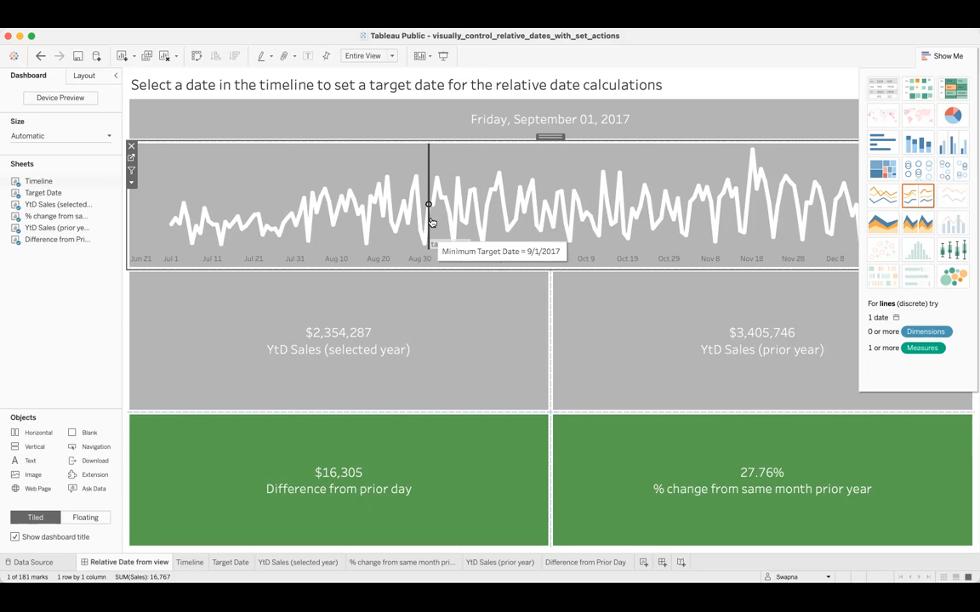
mouse_move(430, 209)
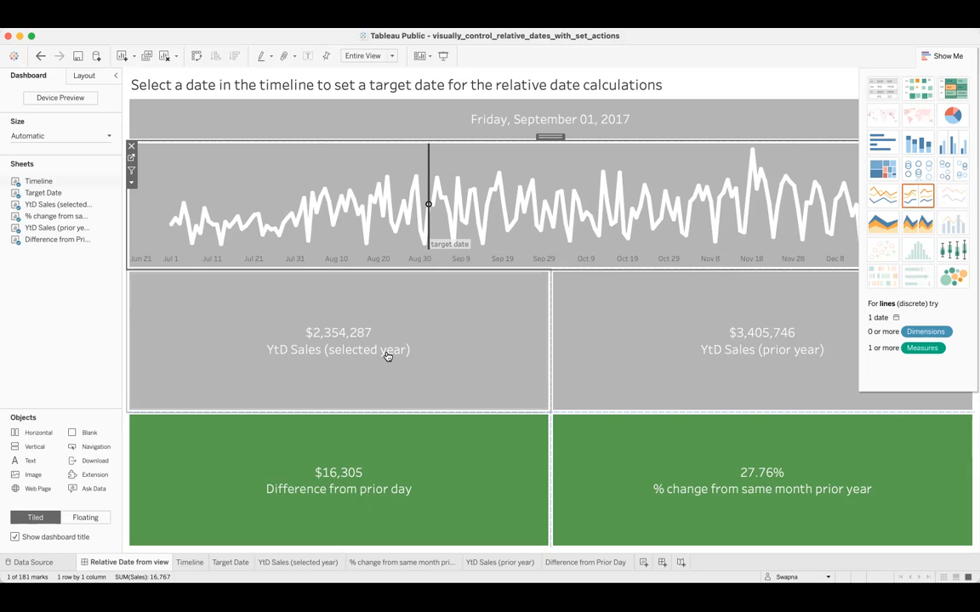
- Go through the Timeline sheet to Target Date, open the 3. YtD Sales (selected year) calculation, and examine its full formula
mouse_move(82, 205)
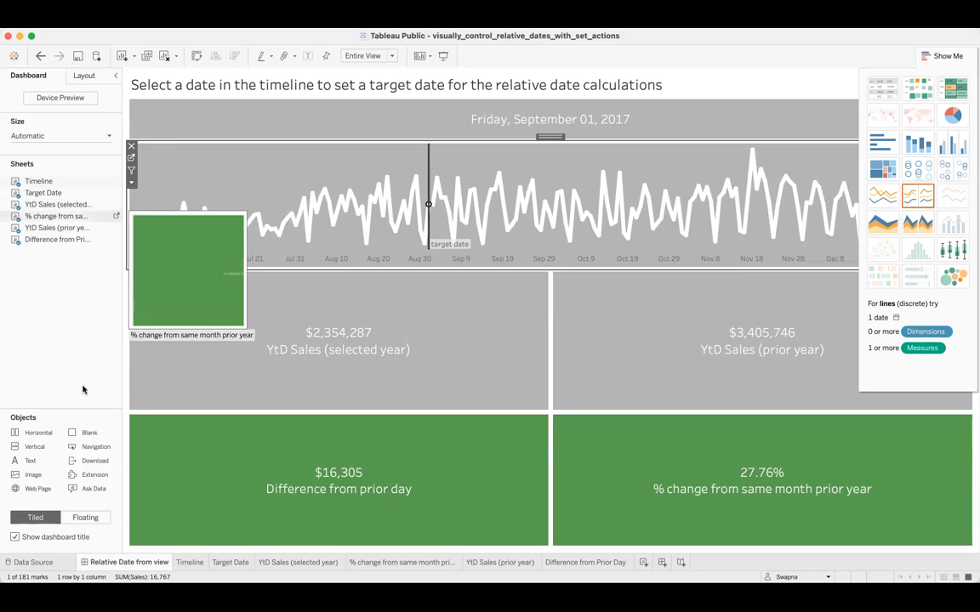
click(202, 566)
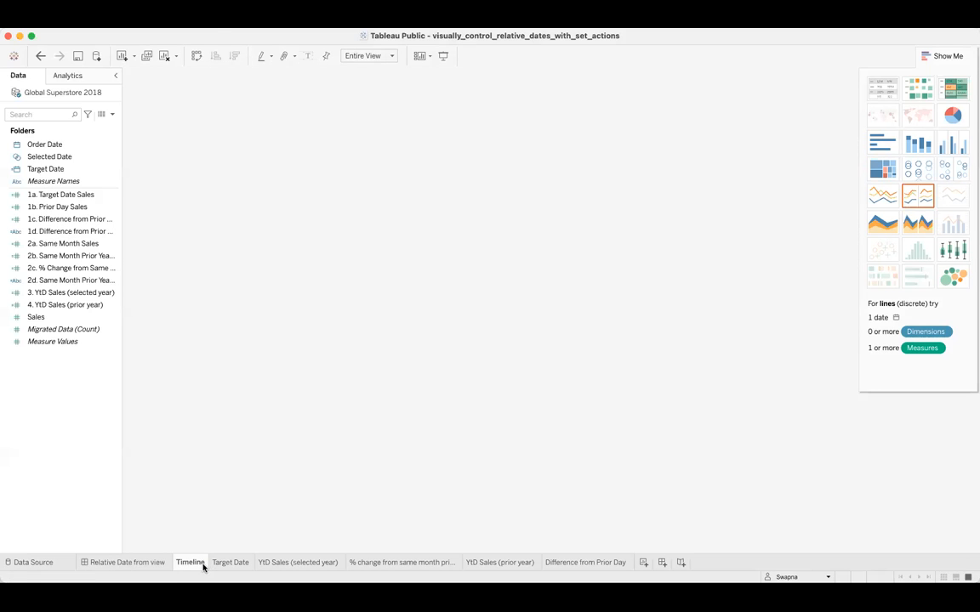
click(228, 564)
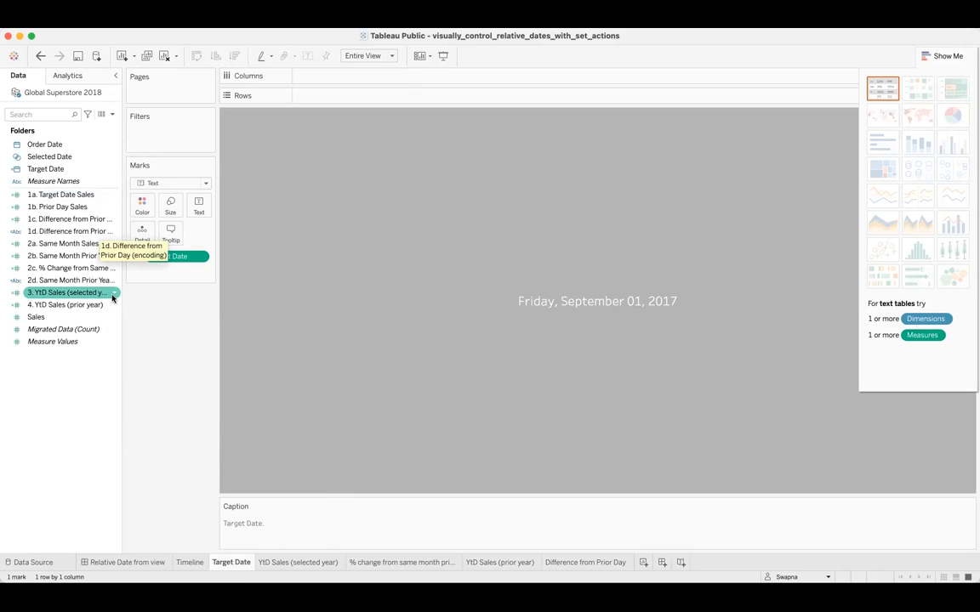
click(113, 295)
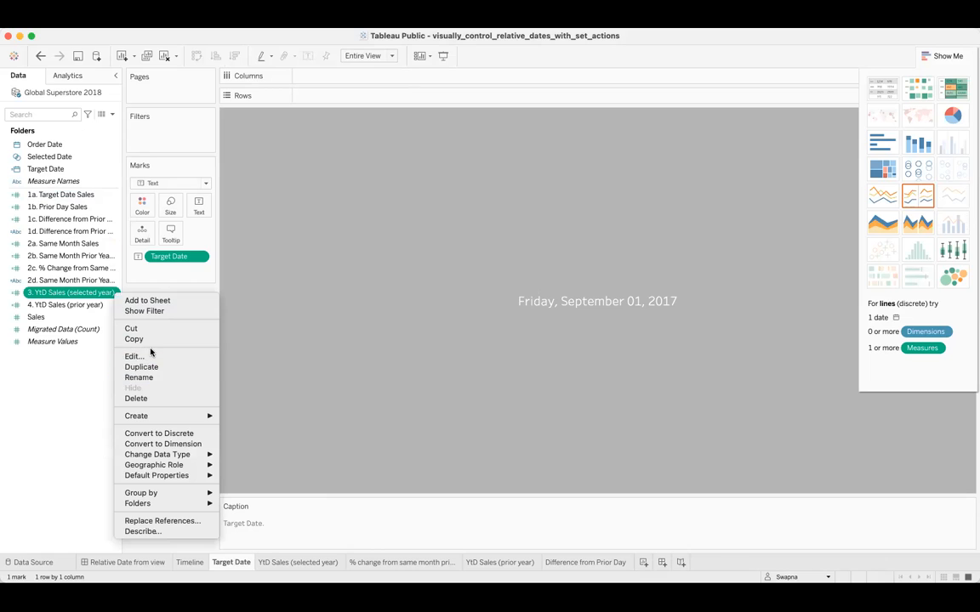
click(151, 358)
click(115, 292)
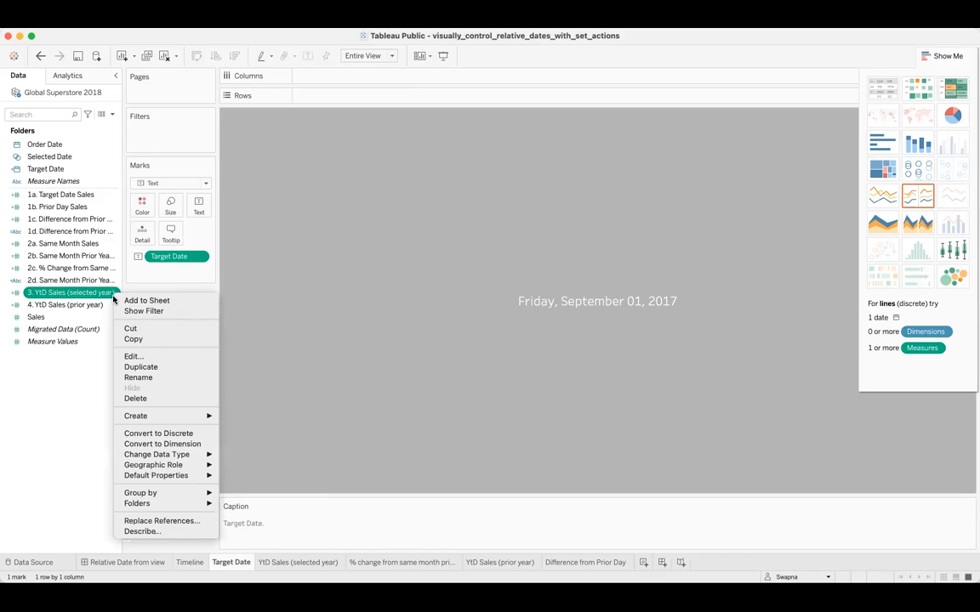
click(140, 357)
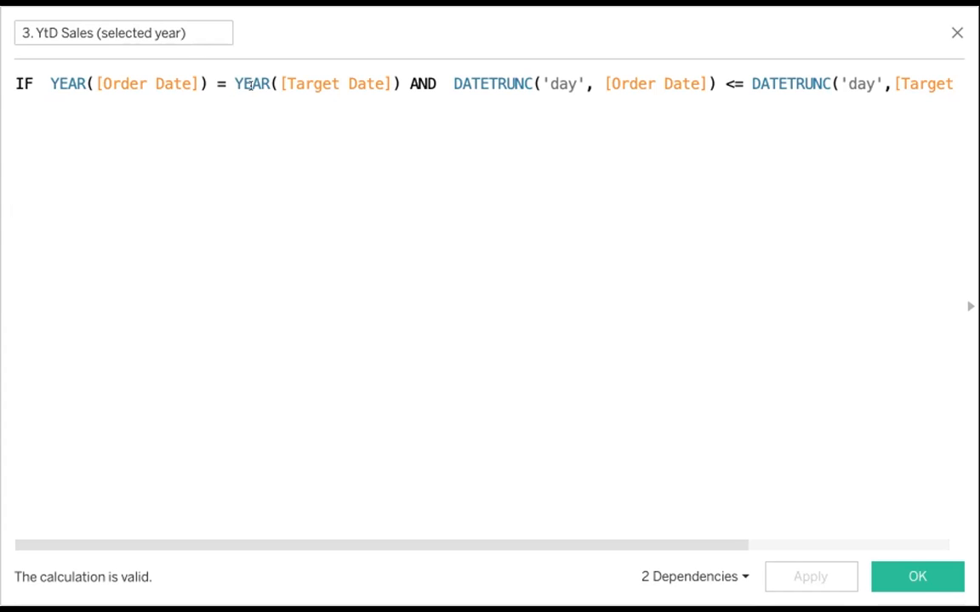
drag(414, 539, 619, 540)
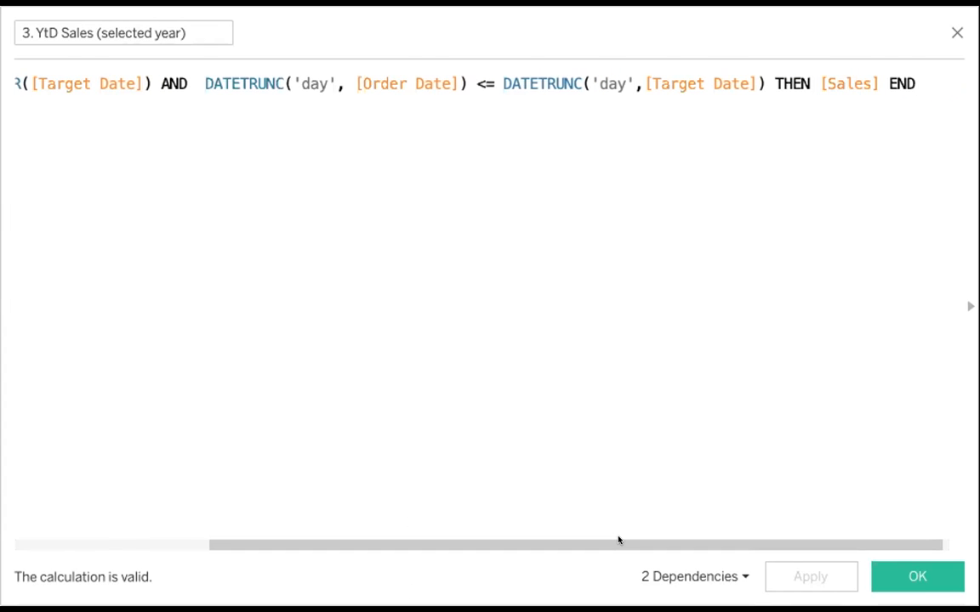
drag(619, 540, 212, 540)
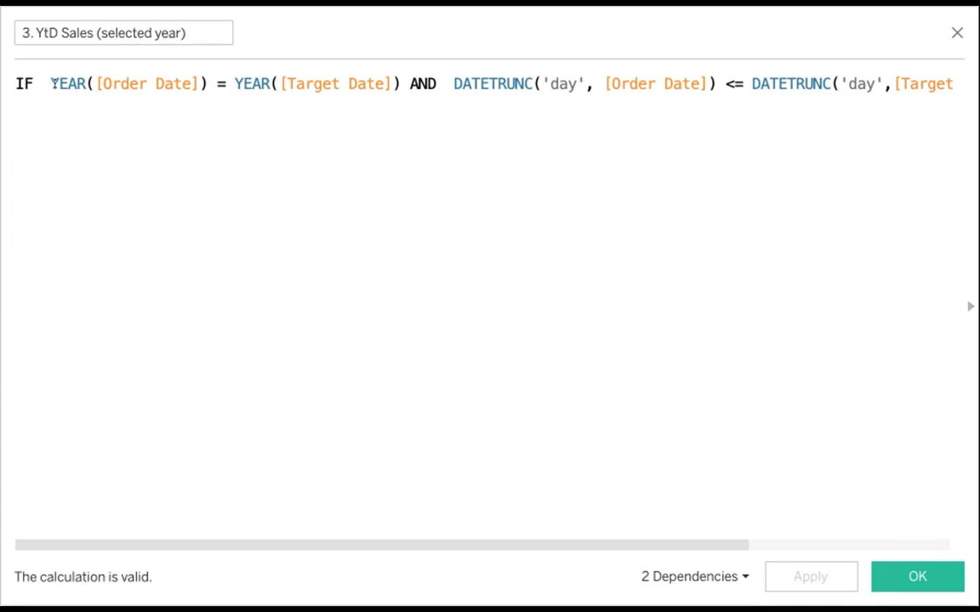
double_click(306, 83)
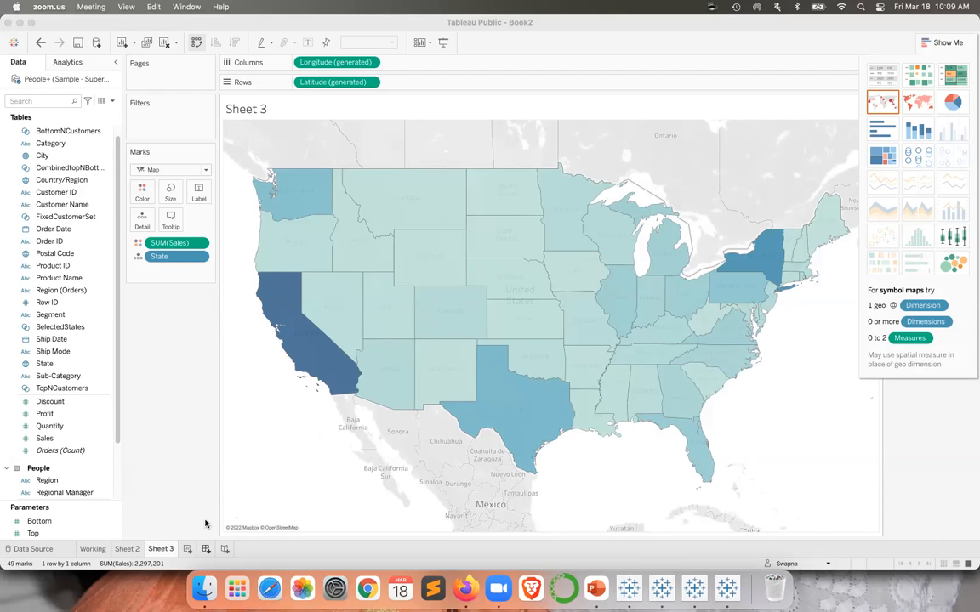
- Switch to the SetsandActions-SampleSuperStore workbook, review the target month and target date sheets, and open the Monthly Sales by State dashboard
click(630, 592)
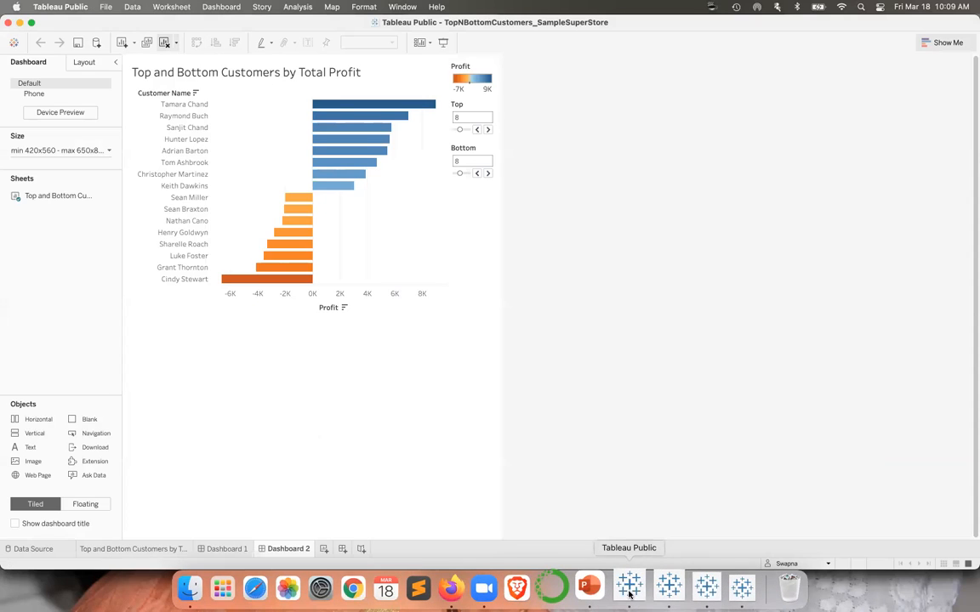
click(654, 593)
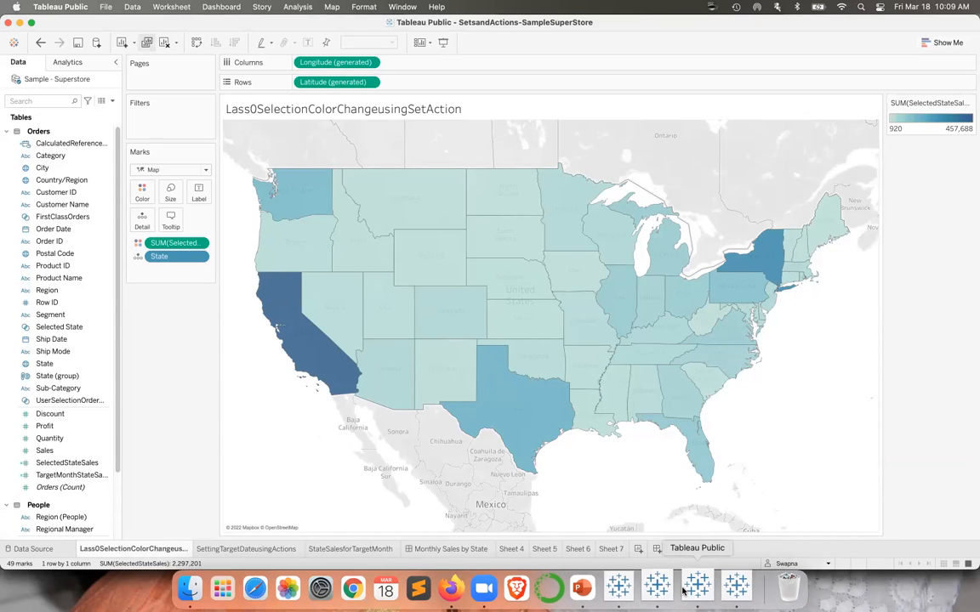
click(370, 550)
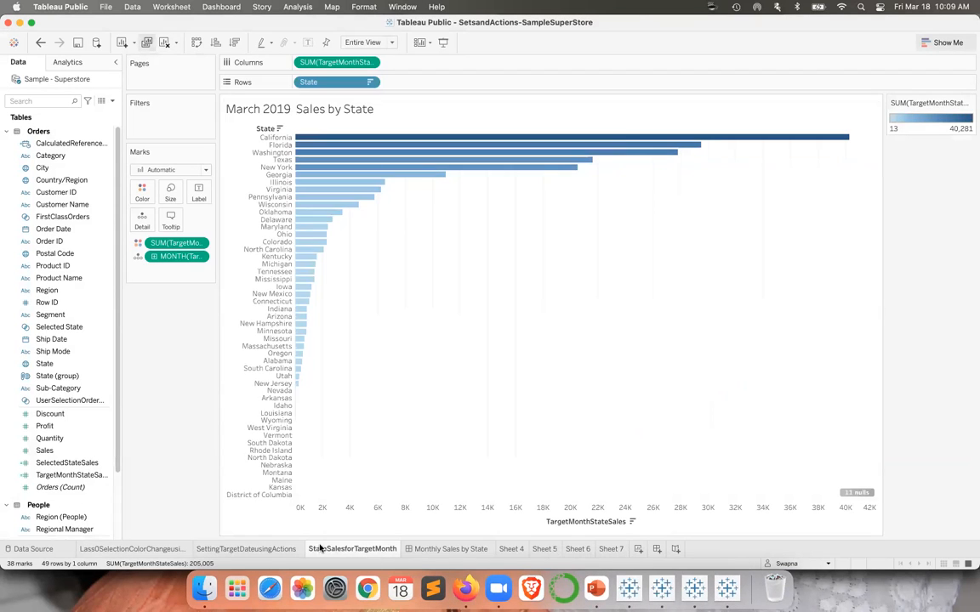
click(270, 551)
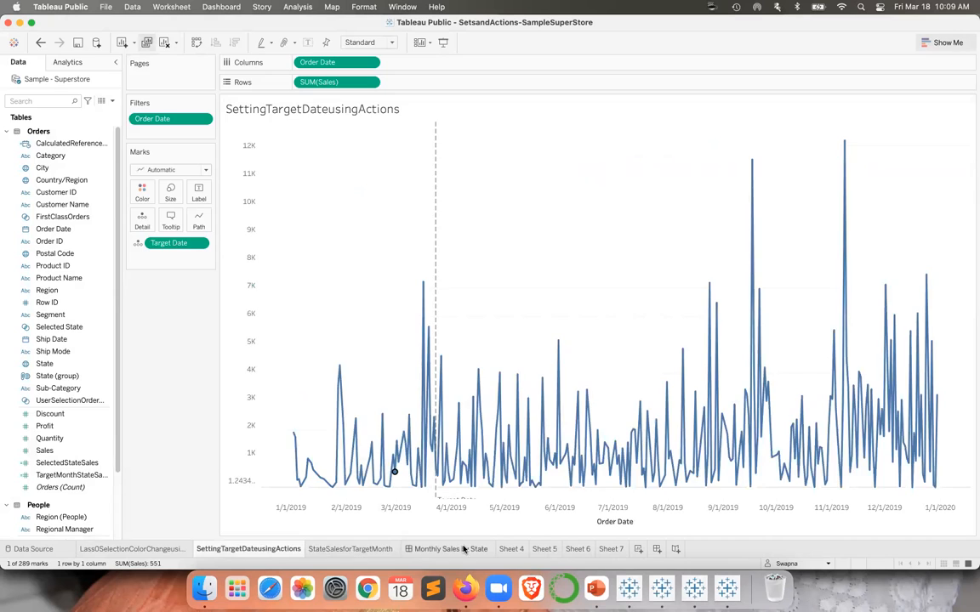
click(450, 549)
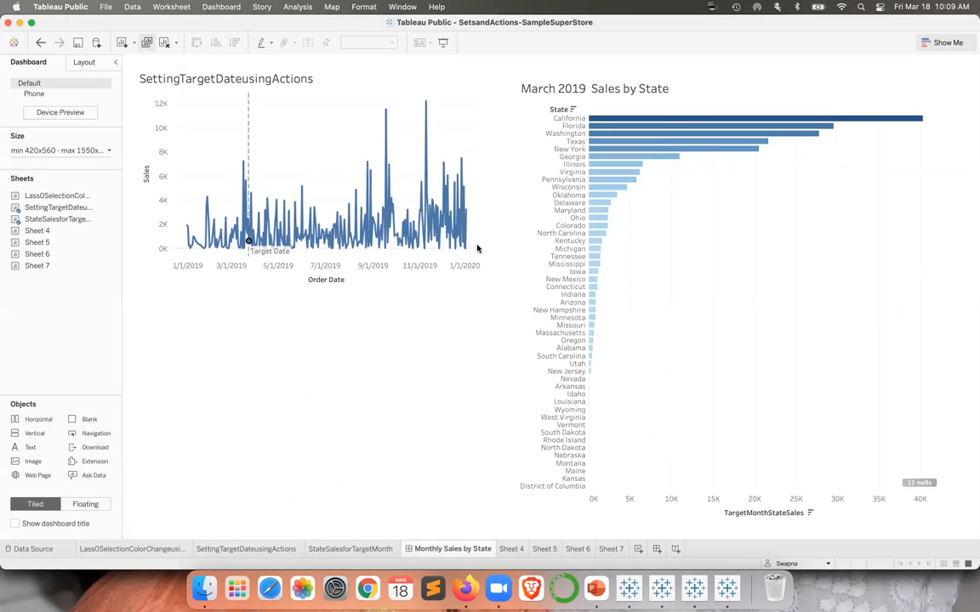
- Test the dashboard by setting the target date to 6/5/2019, and review the SettingTargetDateusingActions and StateSalesforTargetMonth sheets
click(306, 238)
click(306, 238)
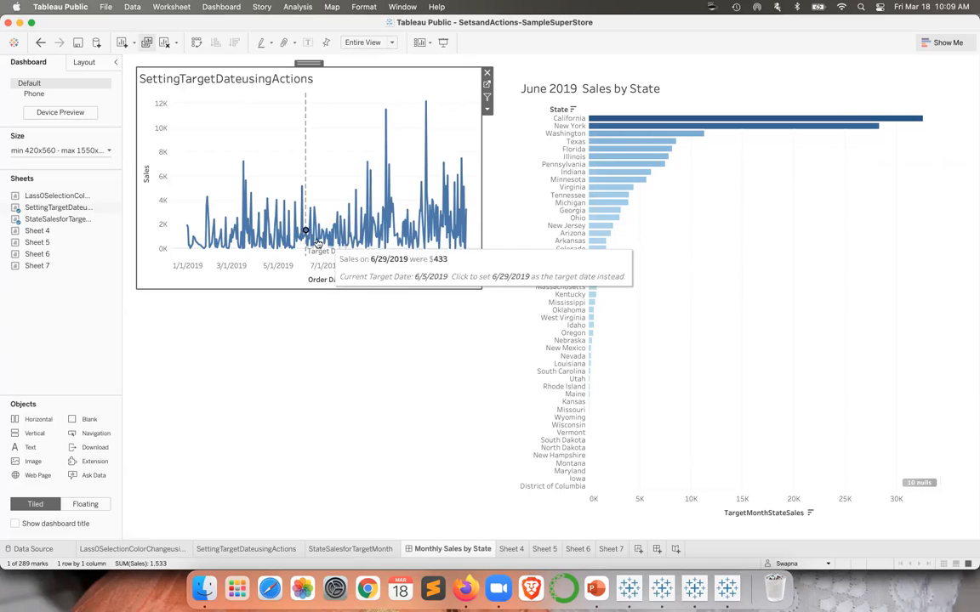
click(248, 550)
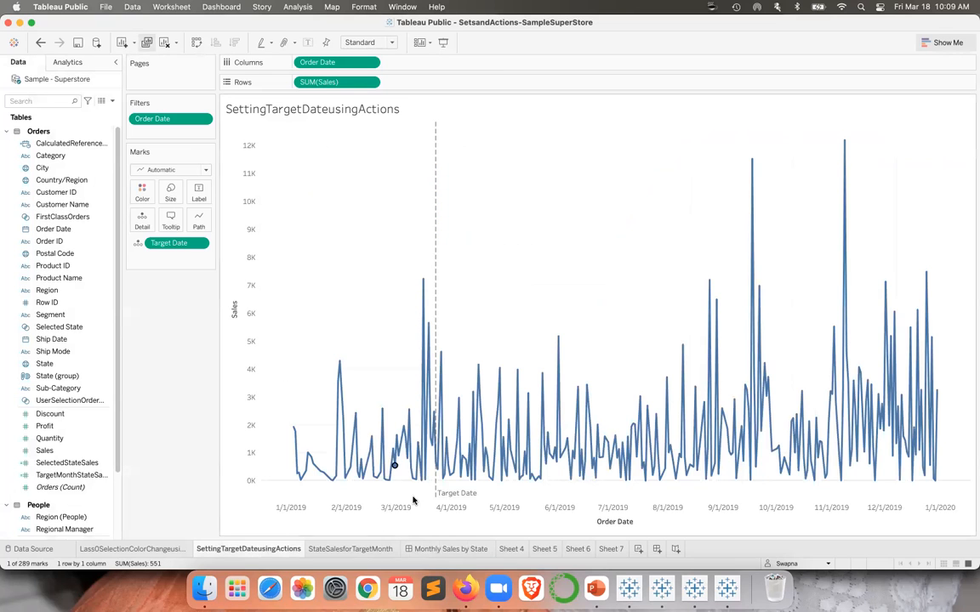
click(364, 552)
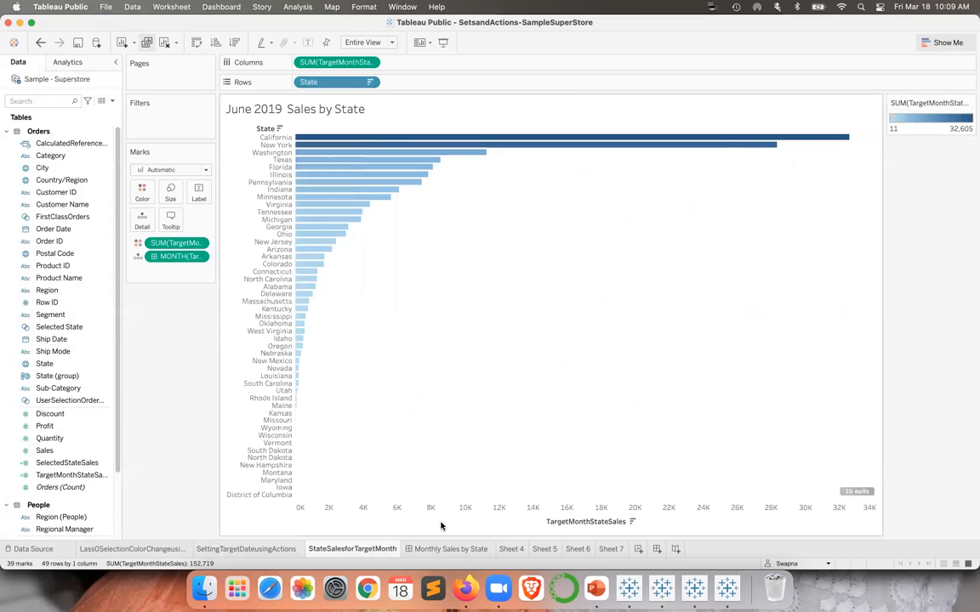
- Return to the Monthly Sales by State dashboard and test the timeline with a target date in late April 2019
click(445, 549)
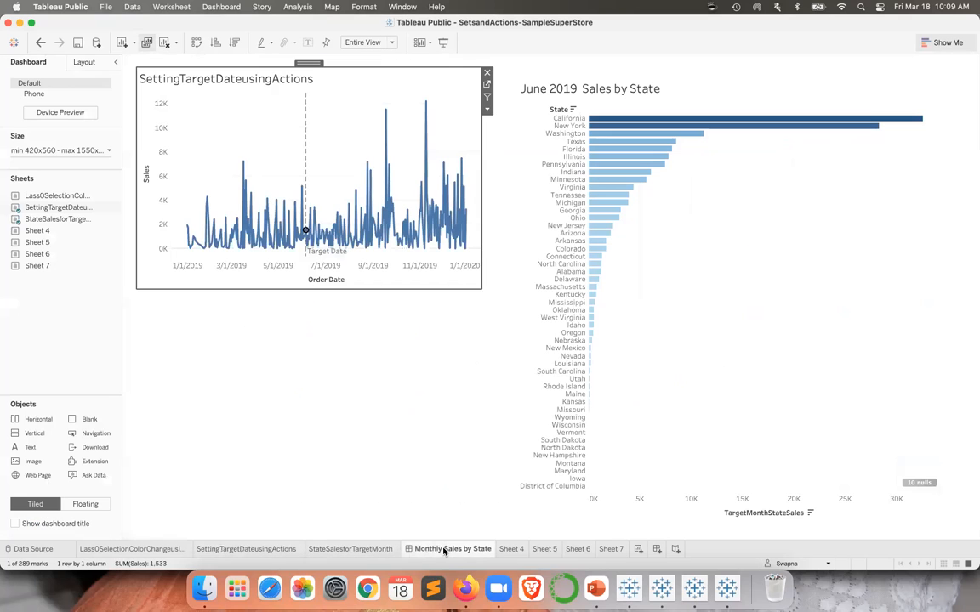
click(274, 228)
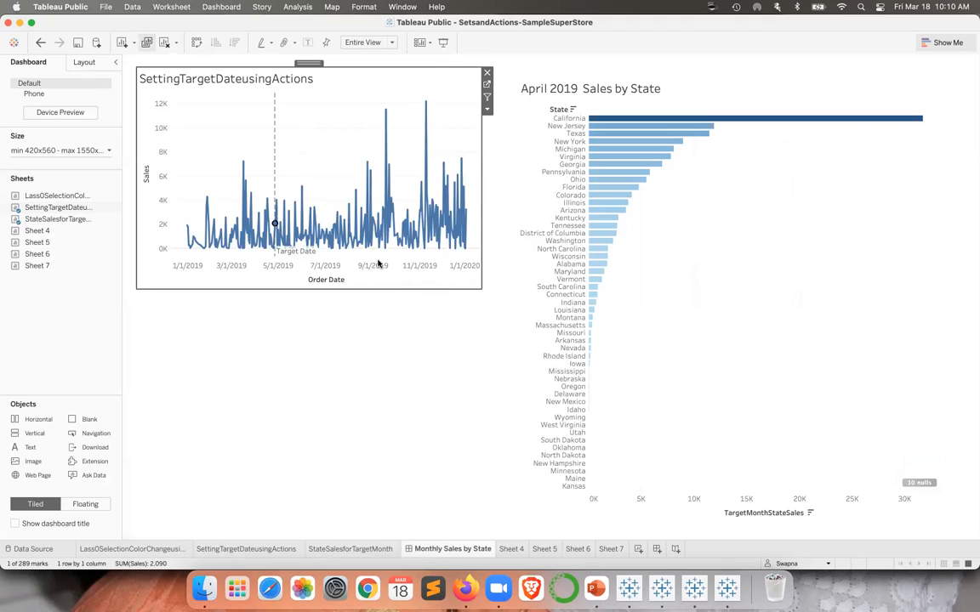
mouse_move(376, 250)
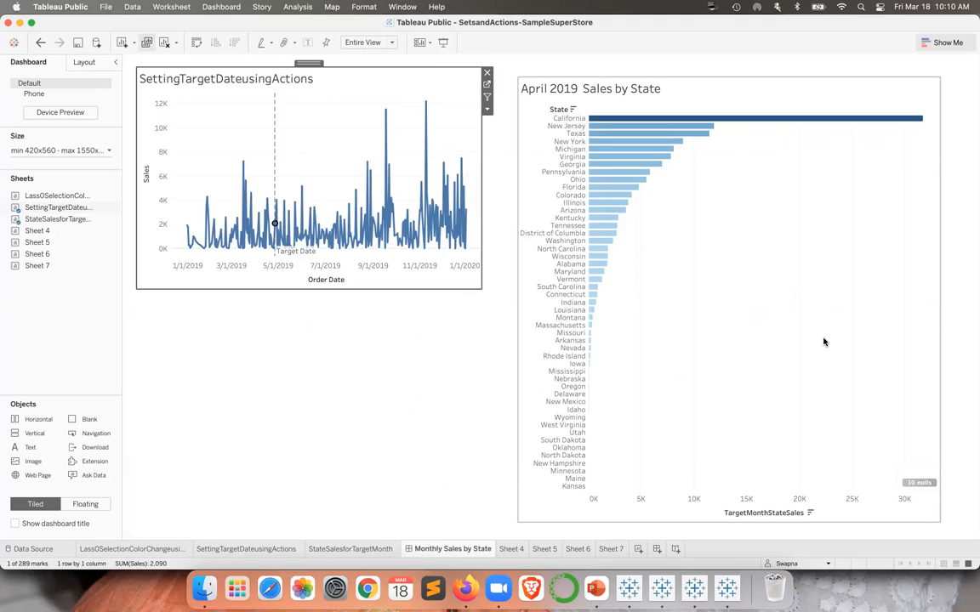
- Close the SetsandActions-SampleSuperStore workbook without saving its changes, and save the TopNBottomCustomers_SampleSuperStore workbook to Tableau Public
click(9, 23)
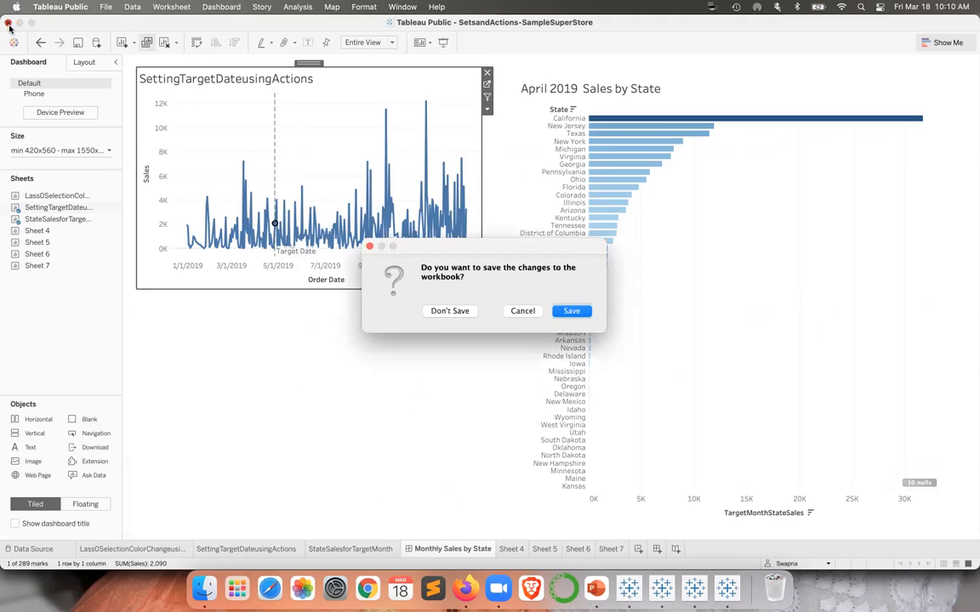
click(449, 311)
key(super+Tab)
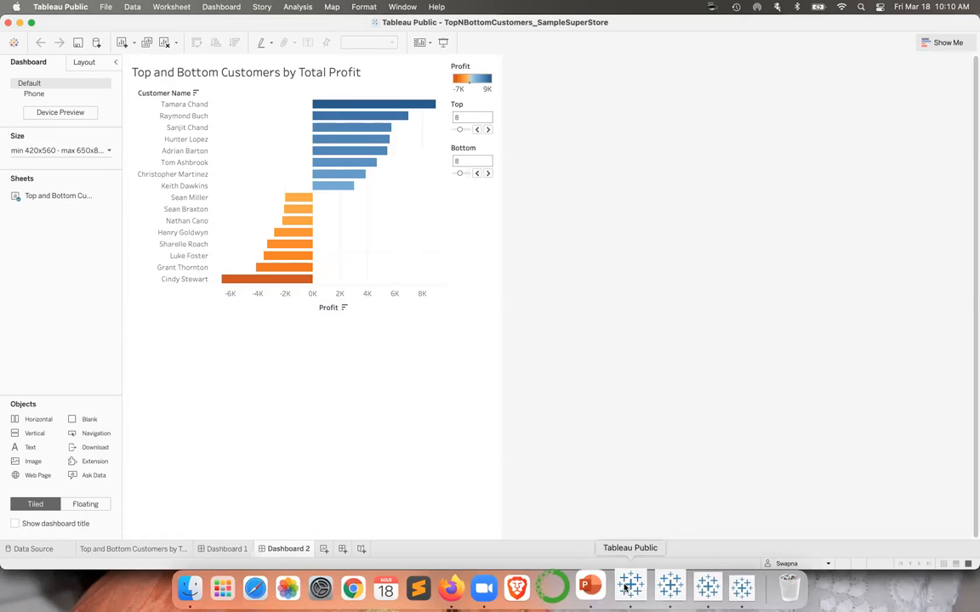
click(103, 6)
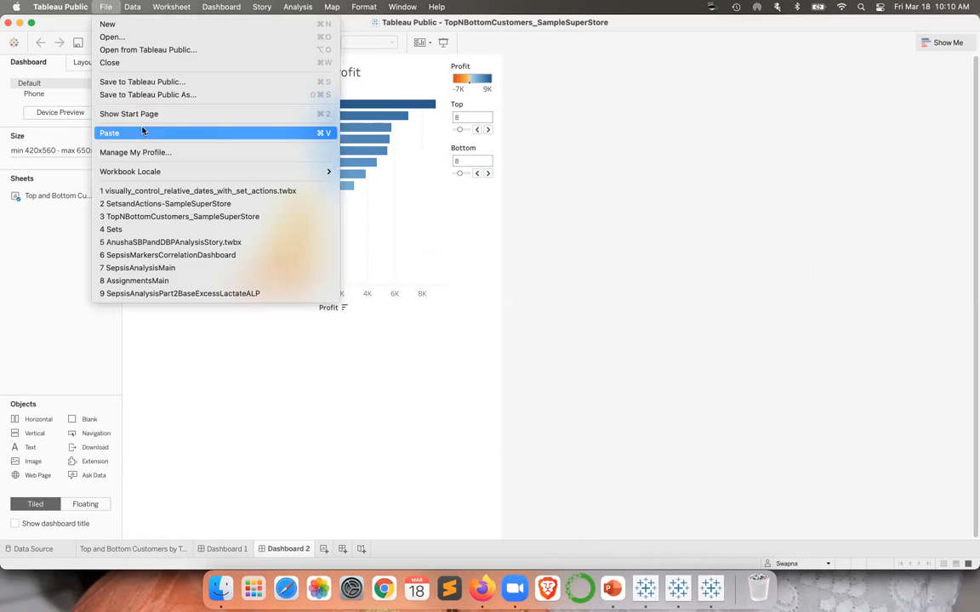
click(136, 82)
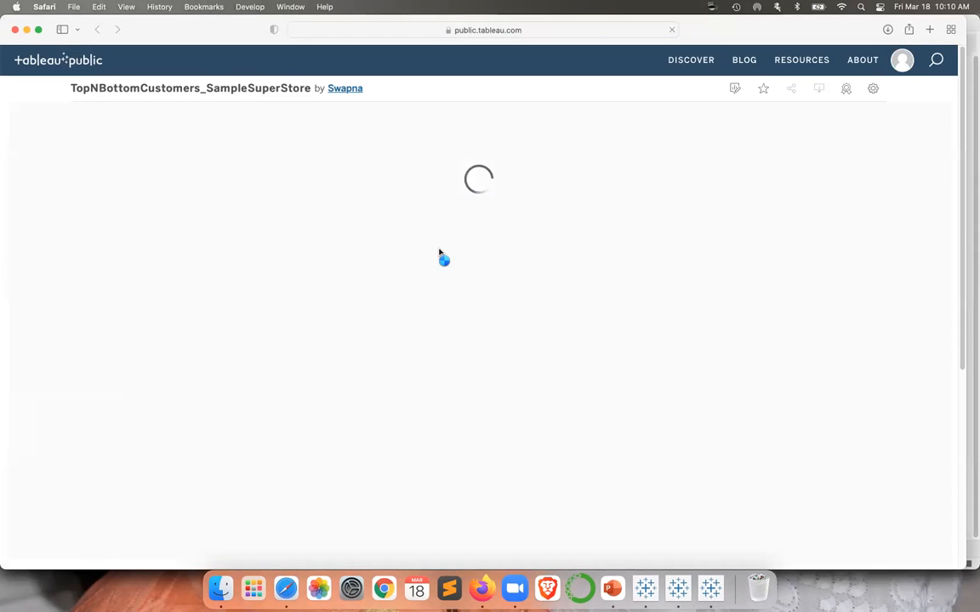
- Go to the author's Tableau Public profile in Safari and open the published SetsandActions-SampleSuperStore viz
click(349, 89)
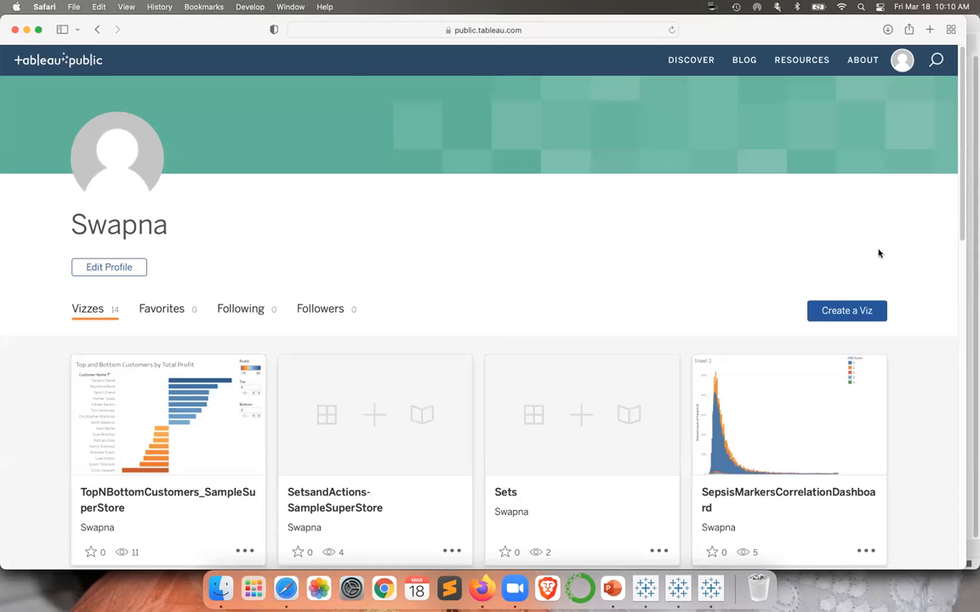
scroll(962, 260, down, 3)
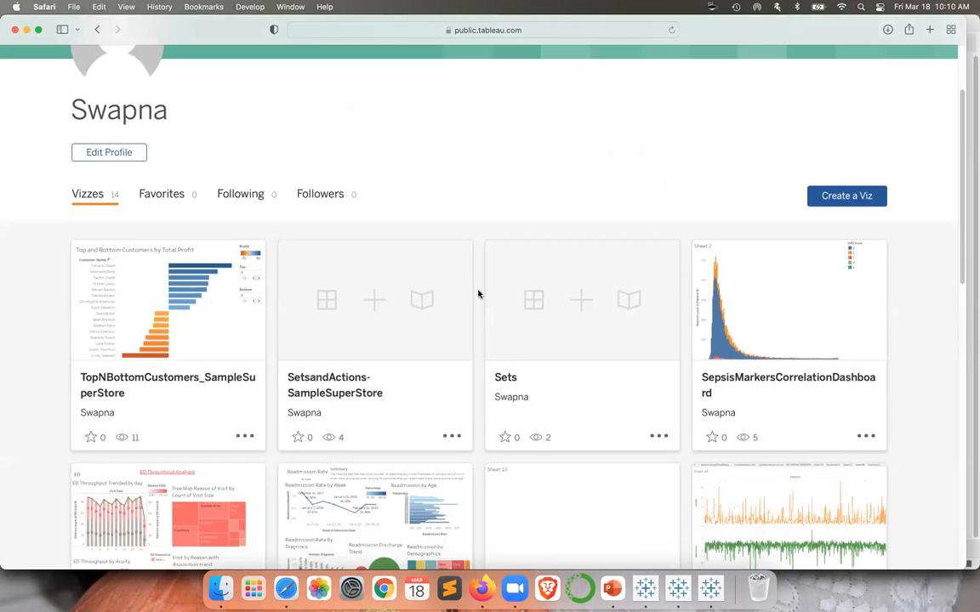
click(435, 324)
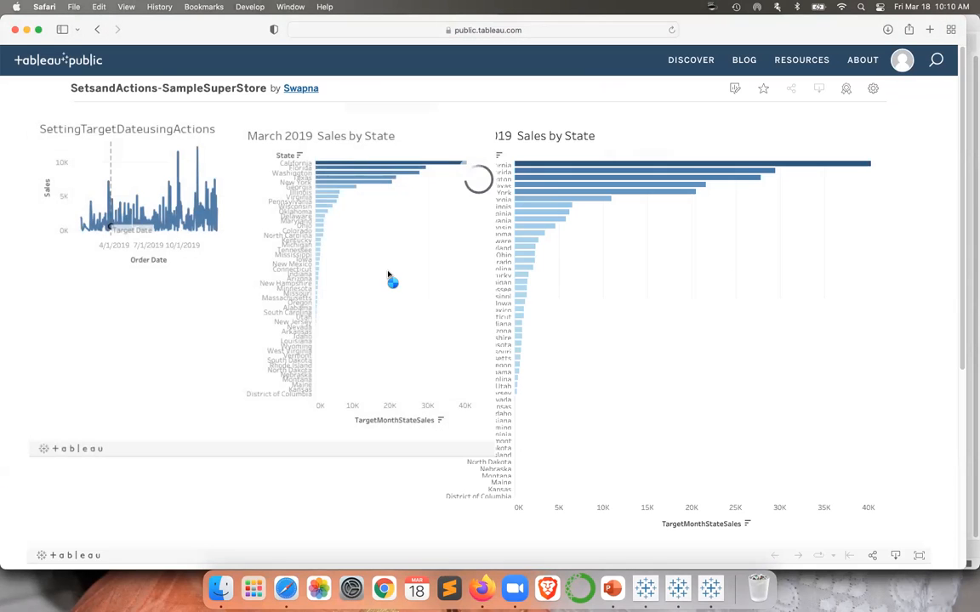
- Test the published dashboard by setting its target date to 5/21/2019, followed by 4/14/2019
mouse_move(205, 264)
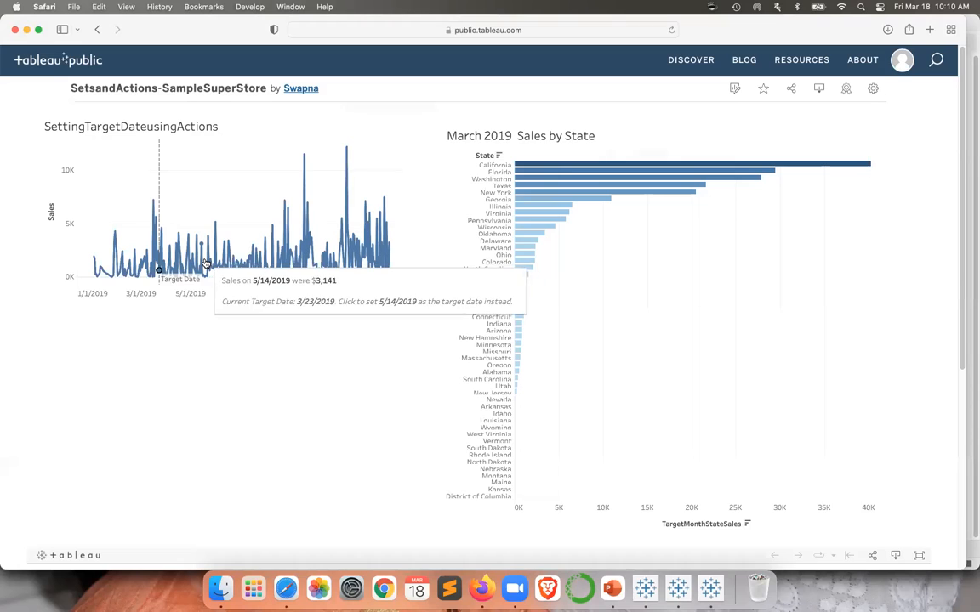
click(208, 263)
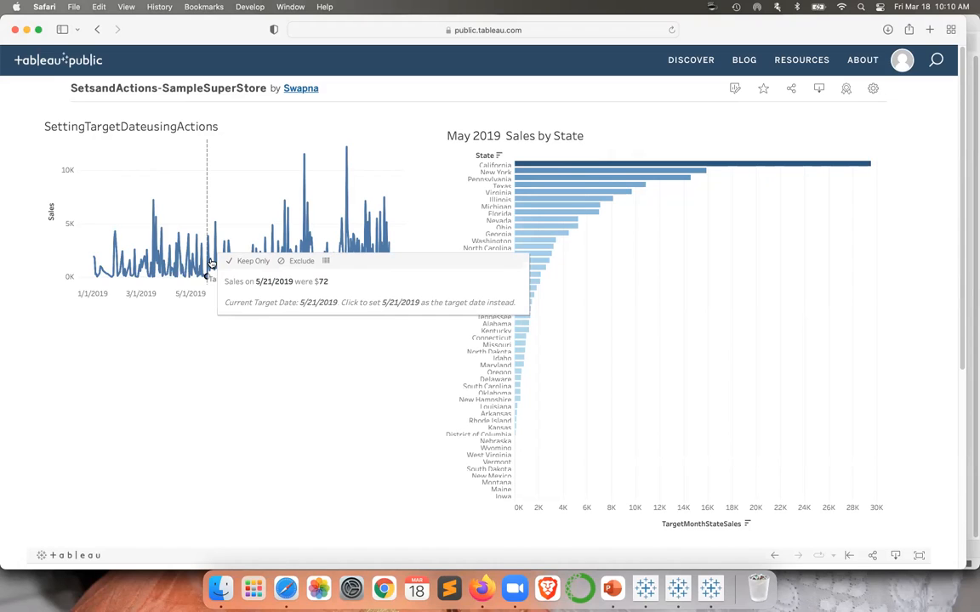
click(180, 264)
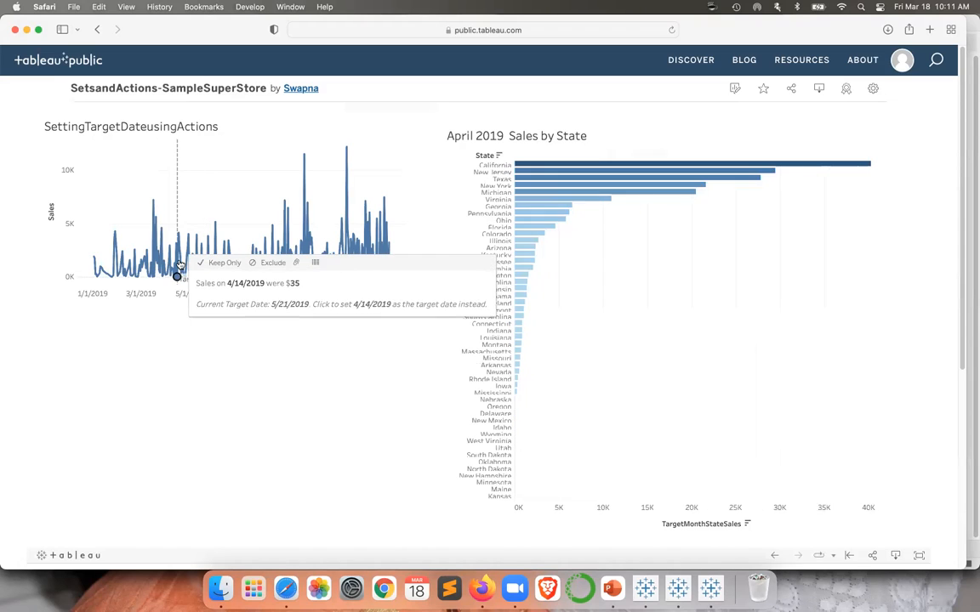